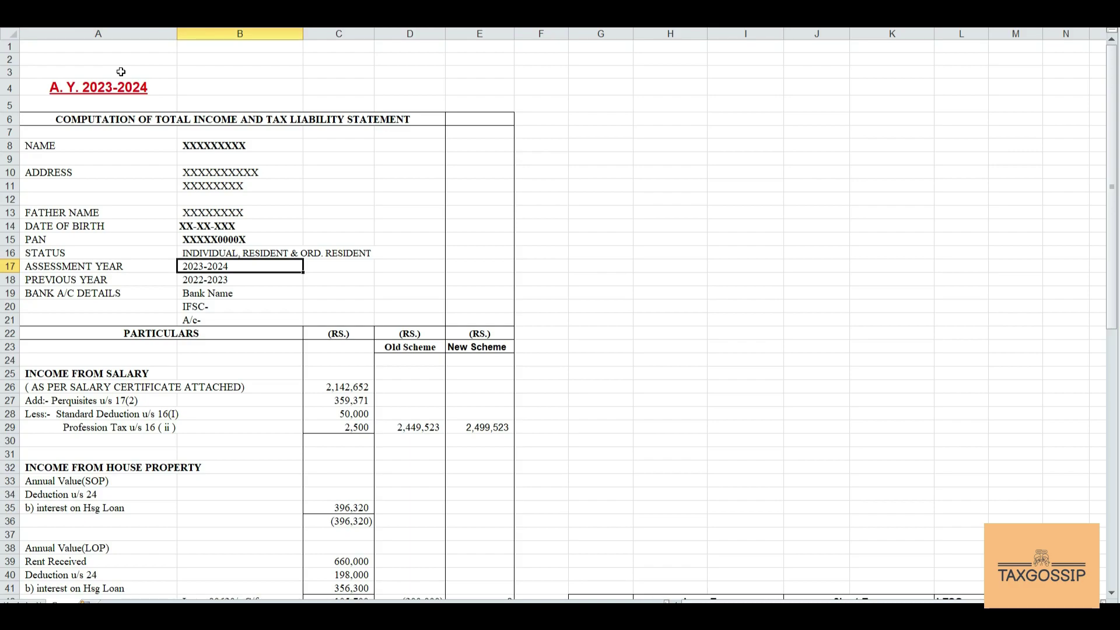
Step: Review the previous year and the bank account details rows in the statement's header section
key("Down")
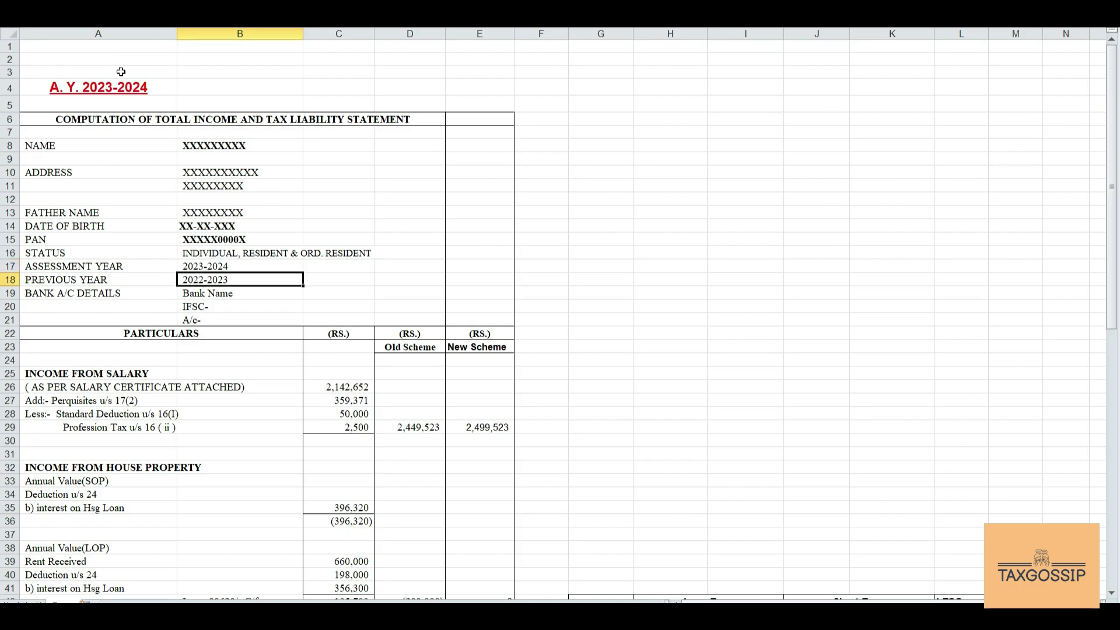
key("Left")
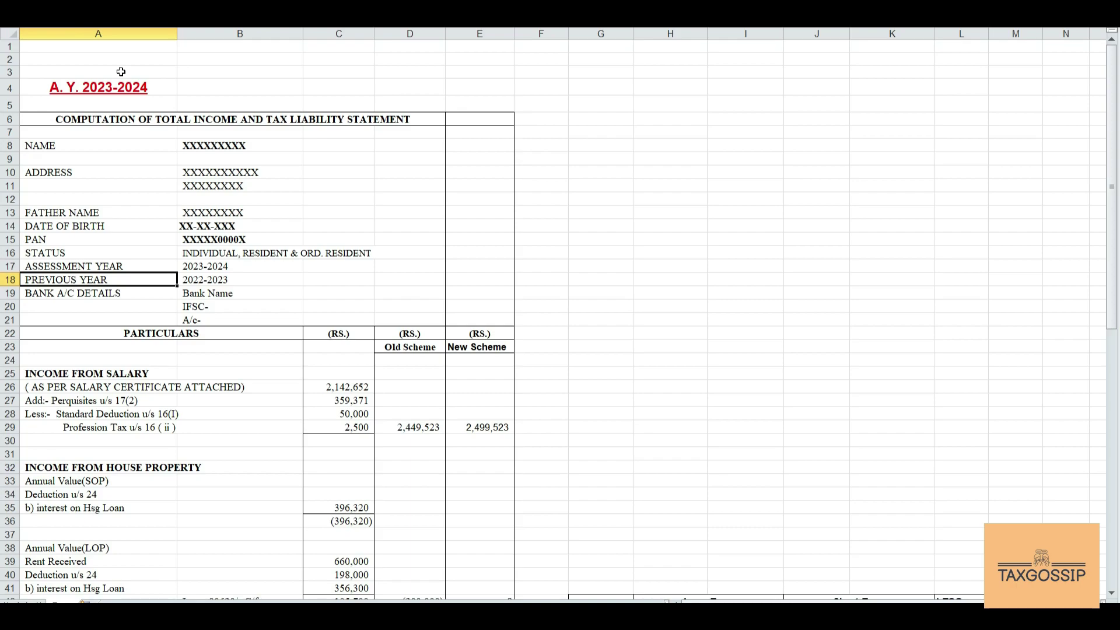
key("Down")
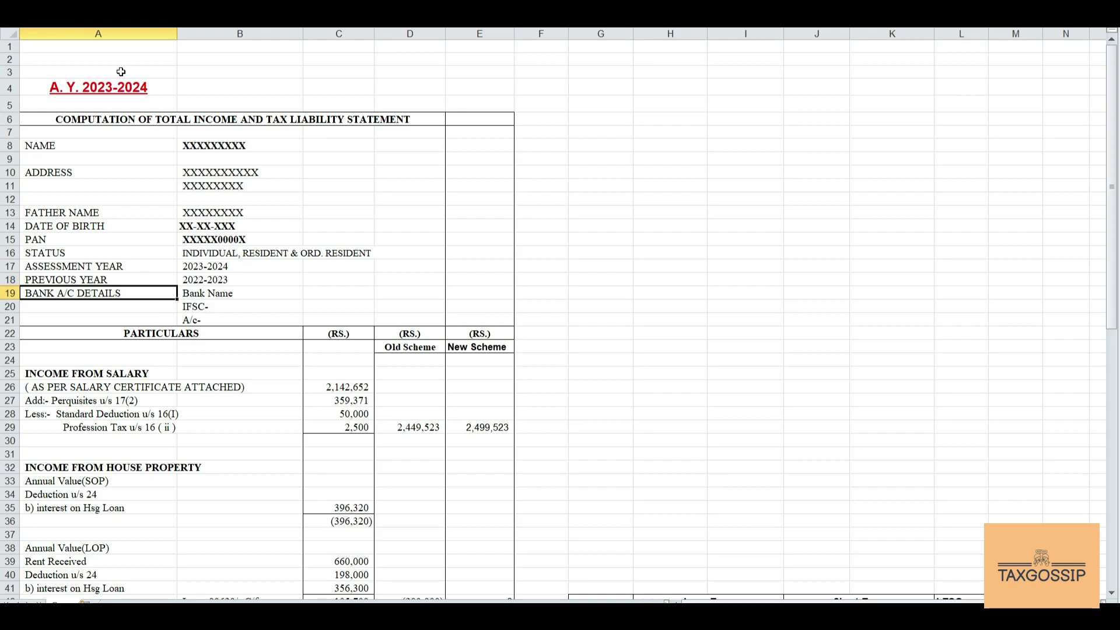
key("Right")
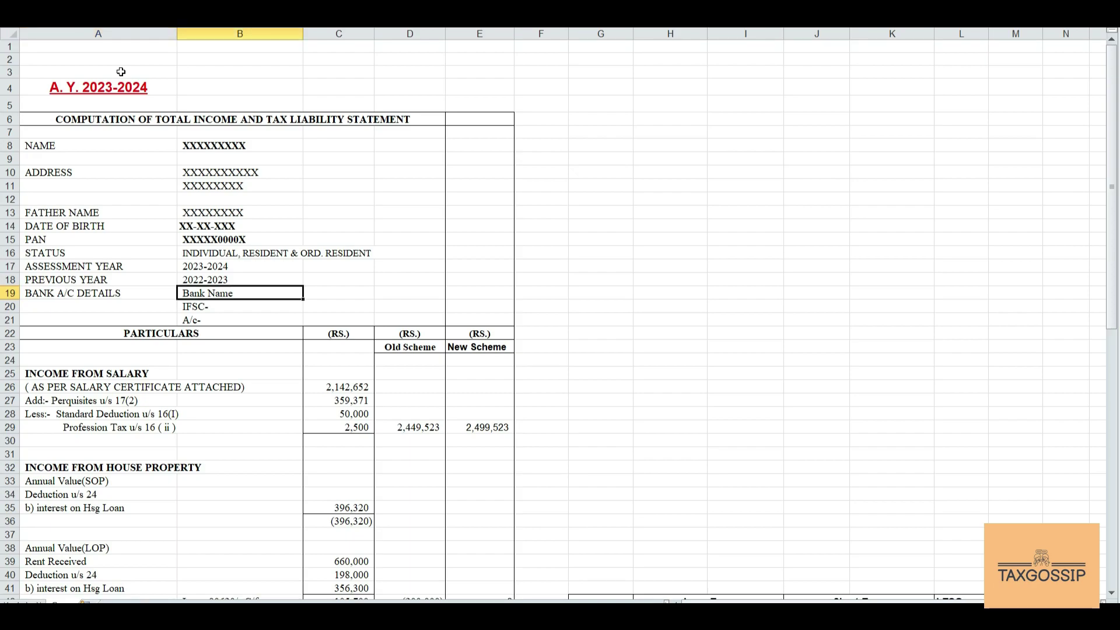
key("Down")
key("Down")
key("Down")
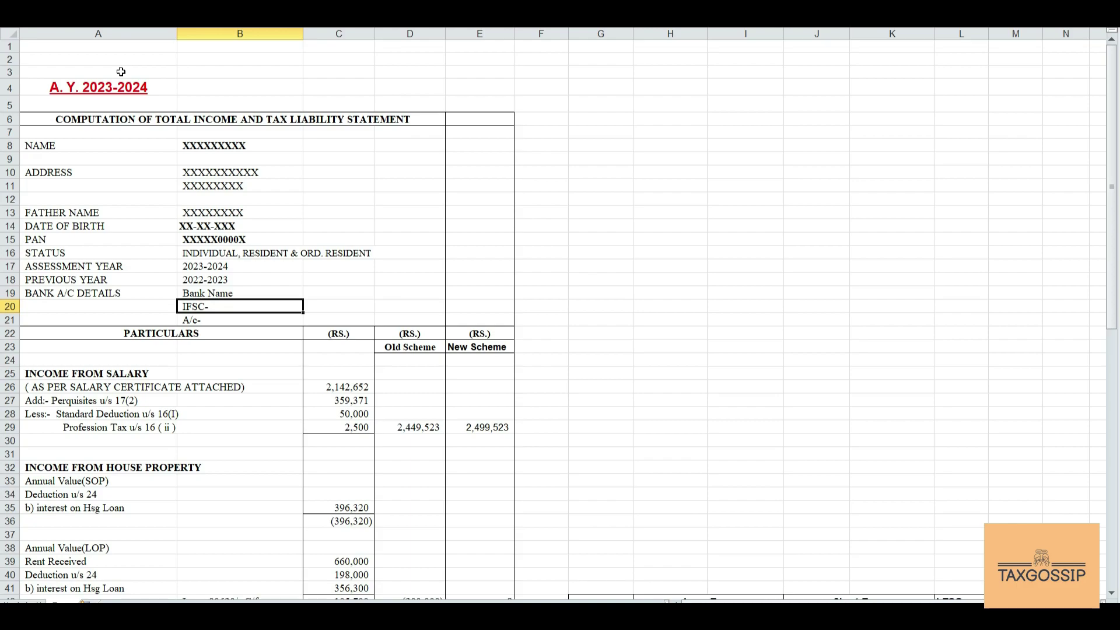
key("Down")
key("Down")
key("Down")
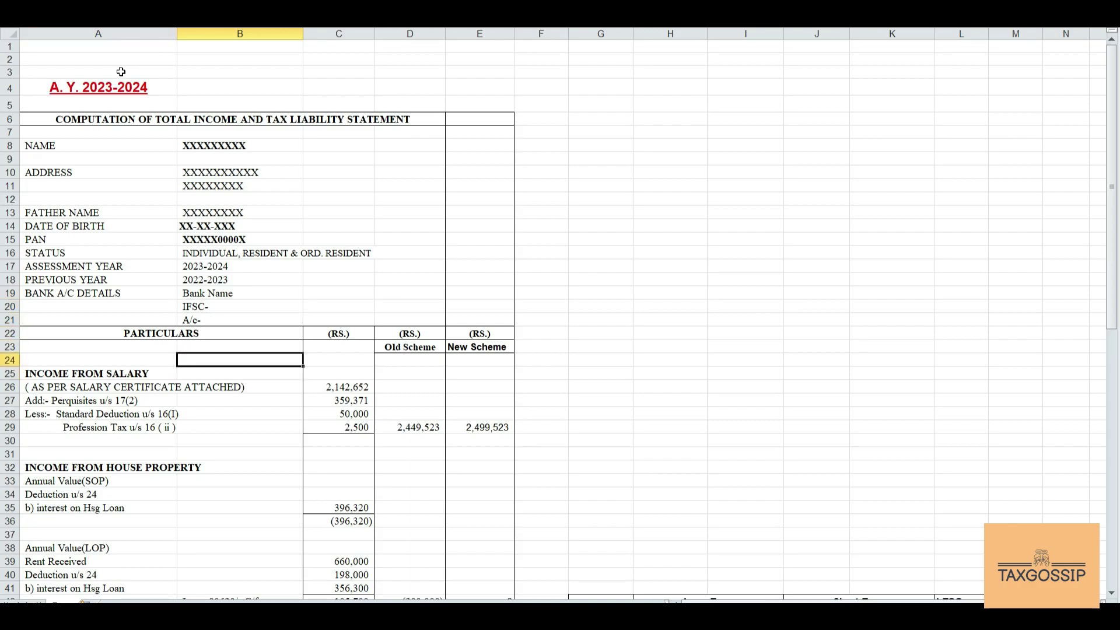
Step: Look through the income heads from salary, house property and capital gains to the PPF interest under other sources
key("Down")
key("Down")
key("Down")
key("Down")
key("Down")
key("Down")
key("Down")
key("Down")
key("Down")
key("Down")
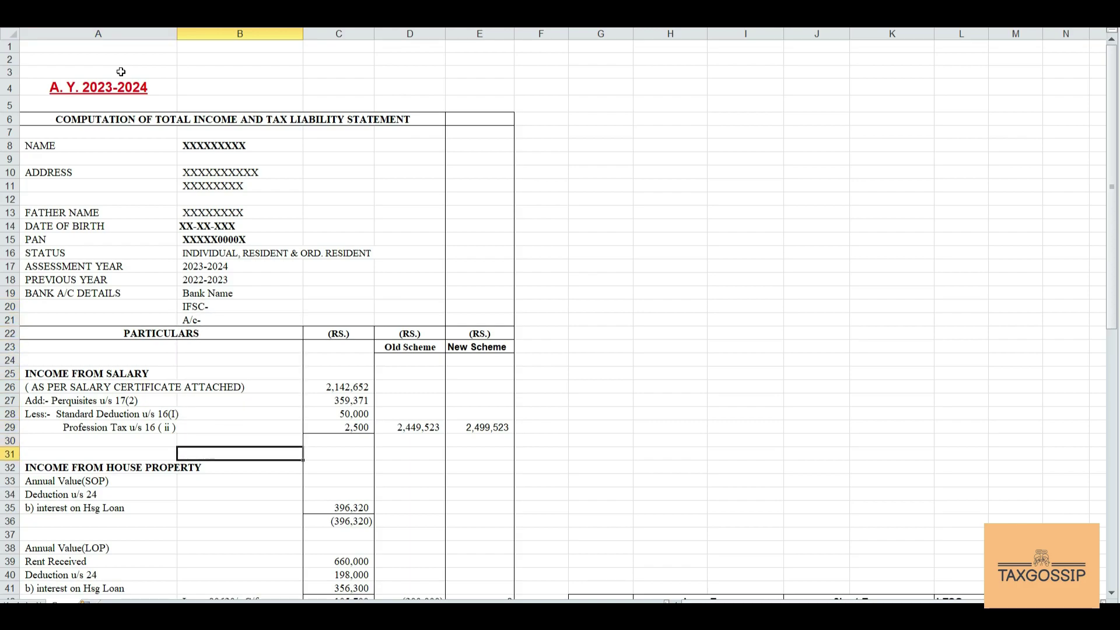
key("Down")
key("Down")
key("Down")
key("Down")
key("Down")
key("Down")
key("Down")
key("Down")
key("Down")
key("Down")
key("Down")
key("Down")
key("Down")
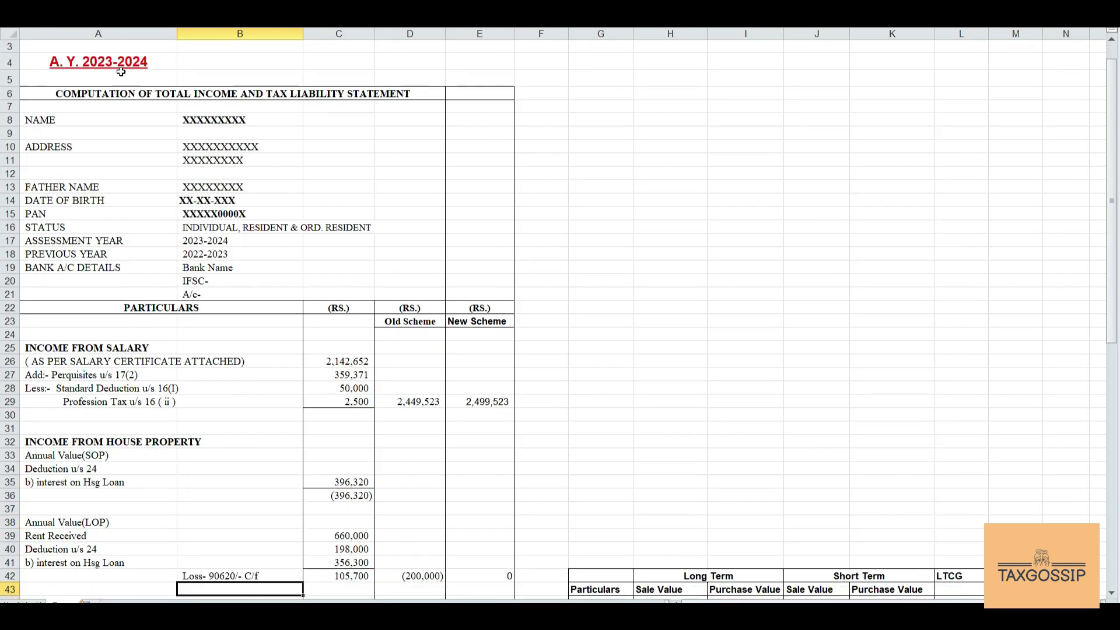
key("Down")
key("Down")
key("Down")
key("Down")
key("Down")
key("Down")
key("Down")
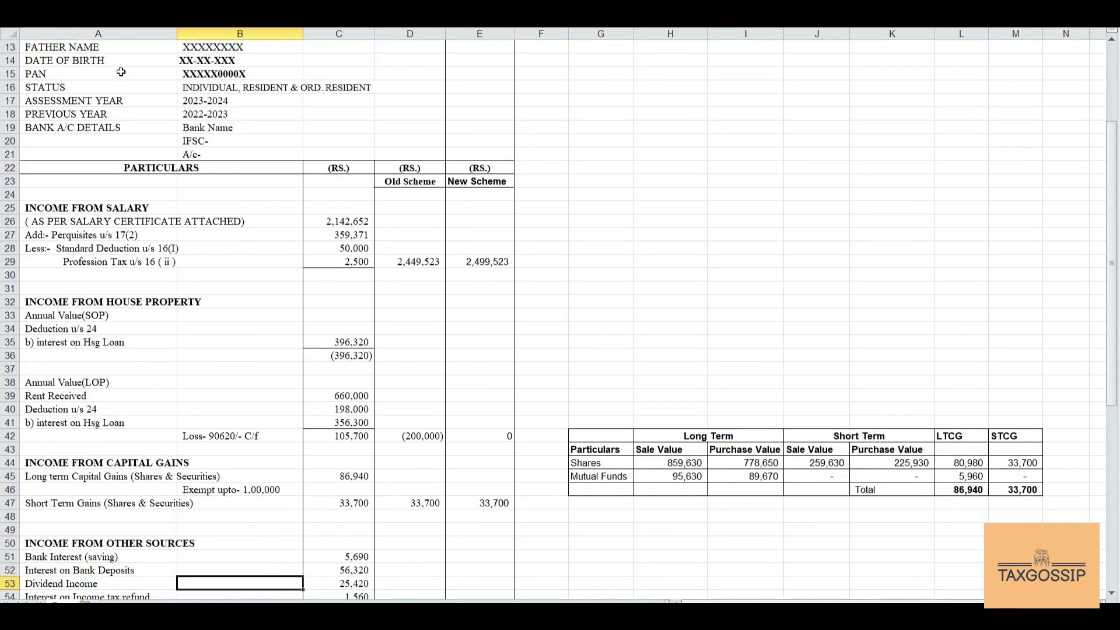
key("Down")
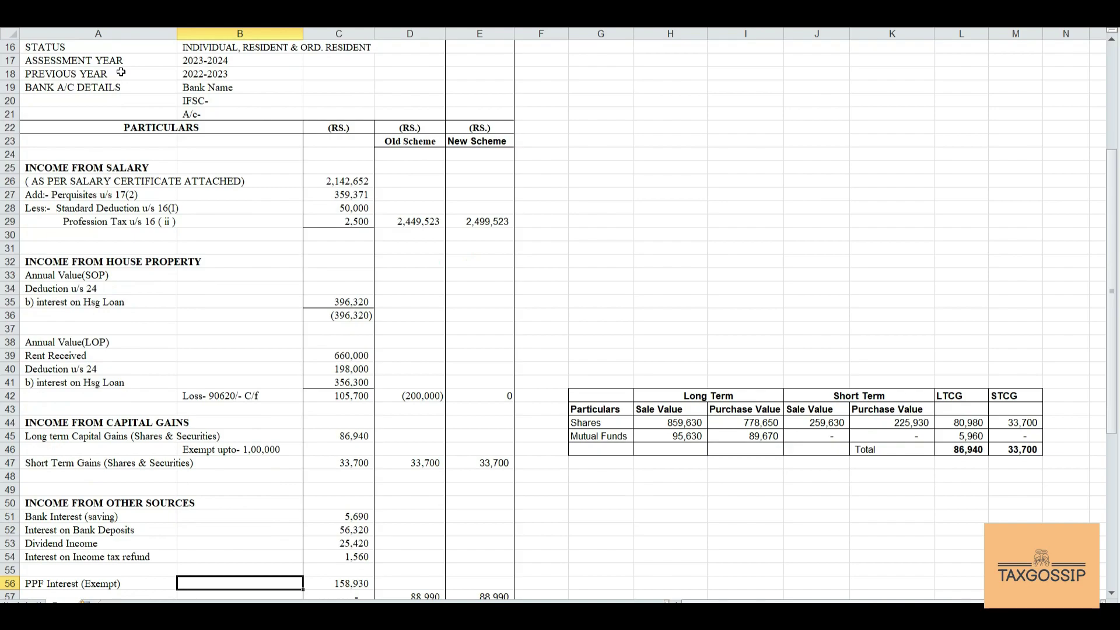
Step: Go back up to the Income from Salary heading in column A
key("Up")
key("Up")
key("Up")
key("Up")
key("Up")
key("Up")
key("Up")
key("Up")
key("Up")
key("Up")
key("Up")
key("Up")
key("Up")
key("Up")
key("Up")
key("Up")
key("Up")
key("Up")
key("Up")
key("Up")
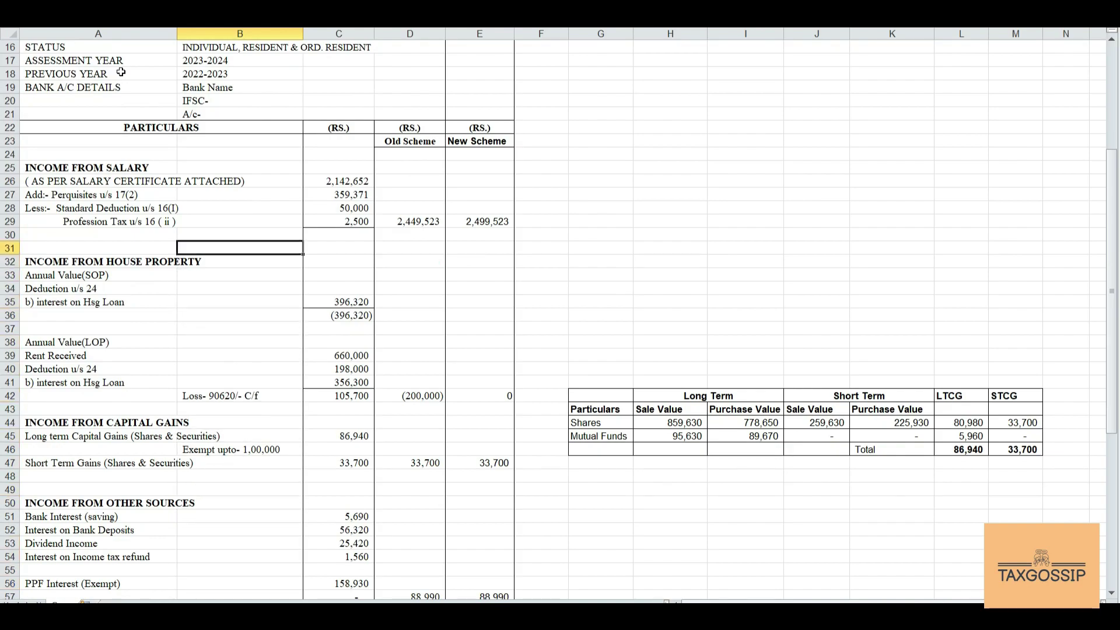
key("Up")
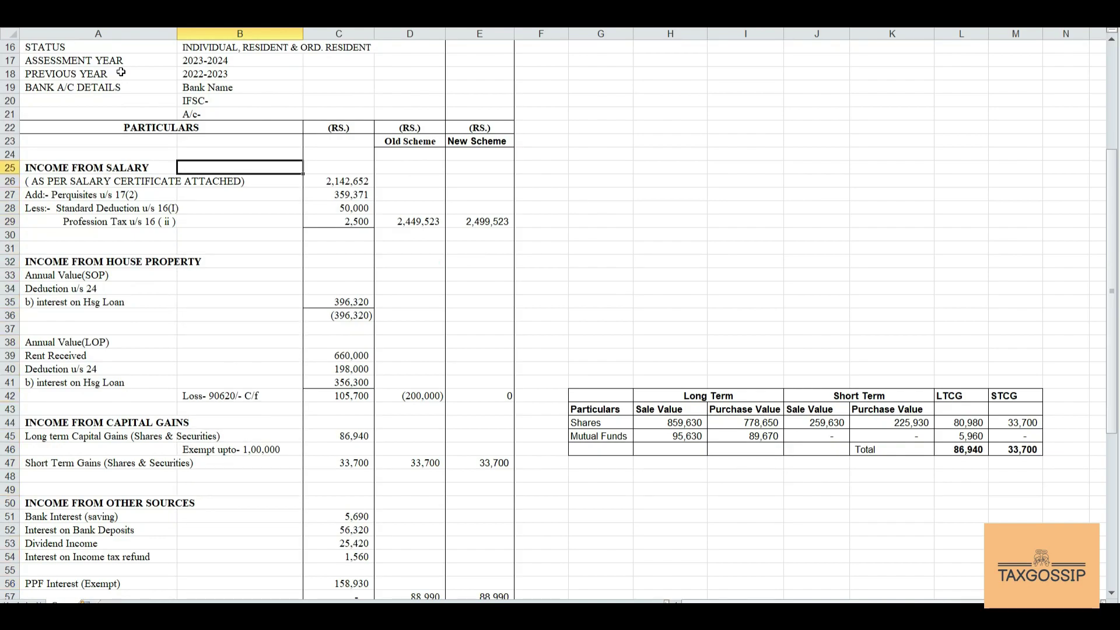
key("Right")
key("Right")
key("Right")
key("Left")
key("Left")
key("Up")
key("Left")
key("Left")
key("Down")
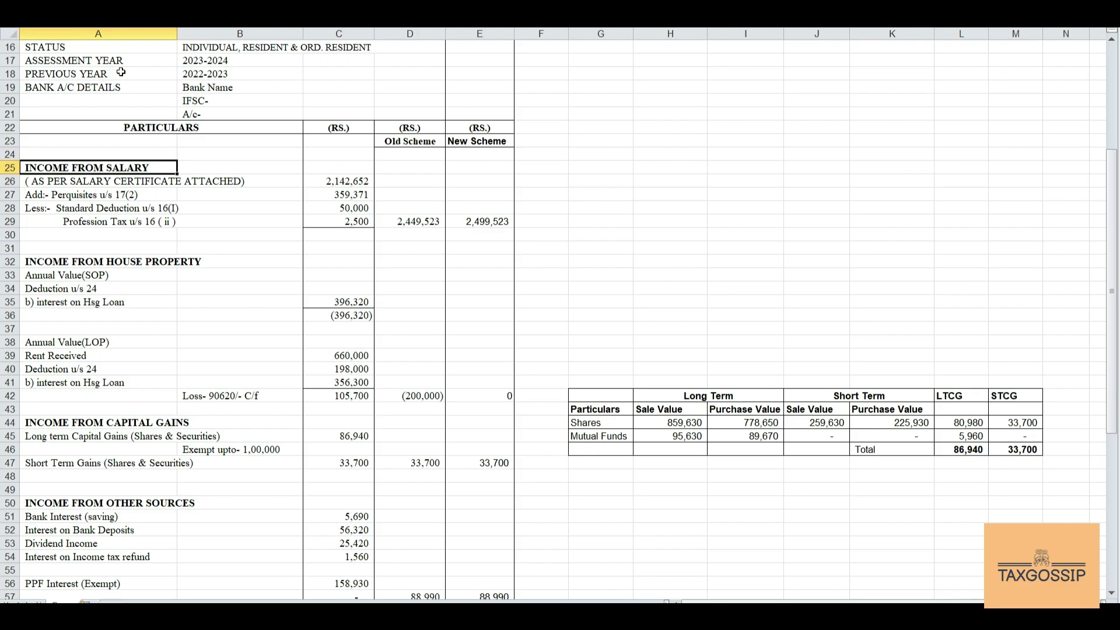
Step: Examine the salary certificate amount and the perquisites u/s 17(2) under Income from Salary
key("Down")
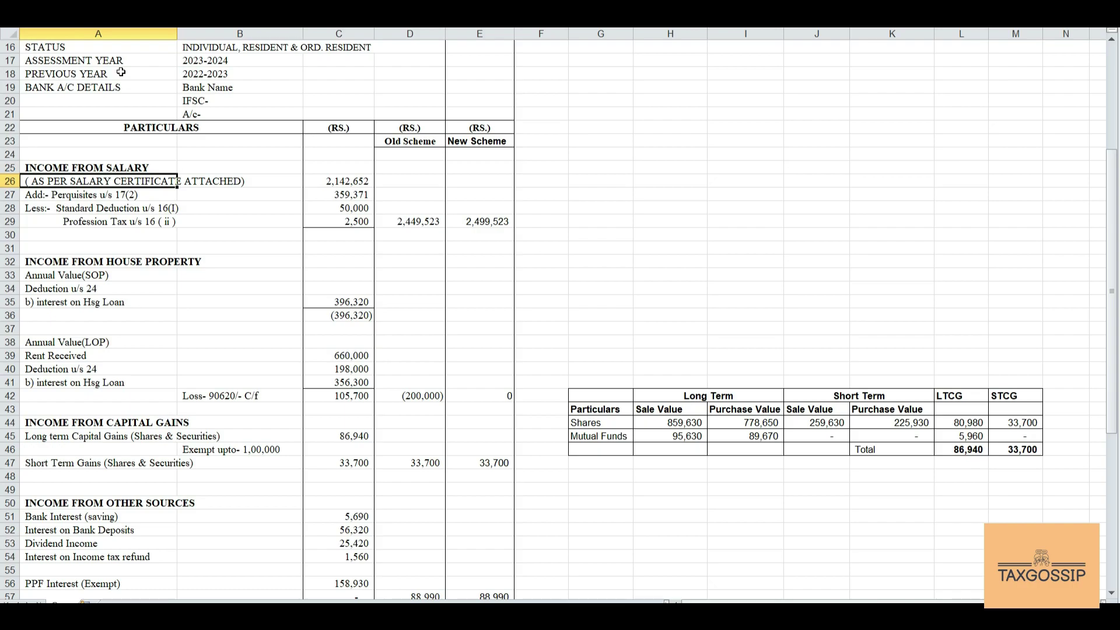
key("Right")
key("Right")
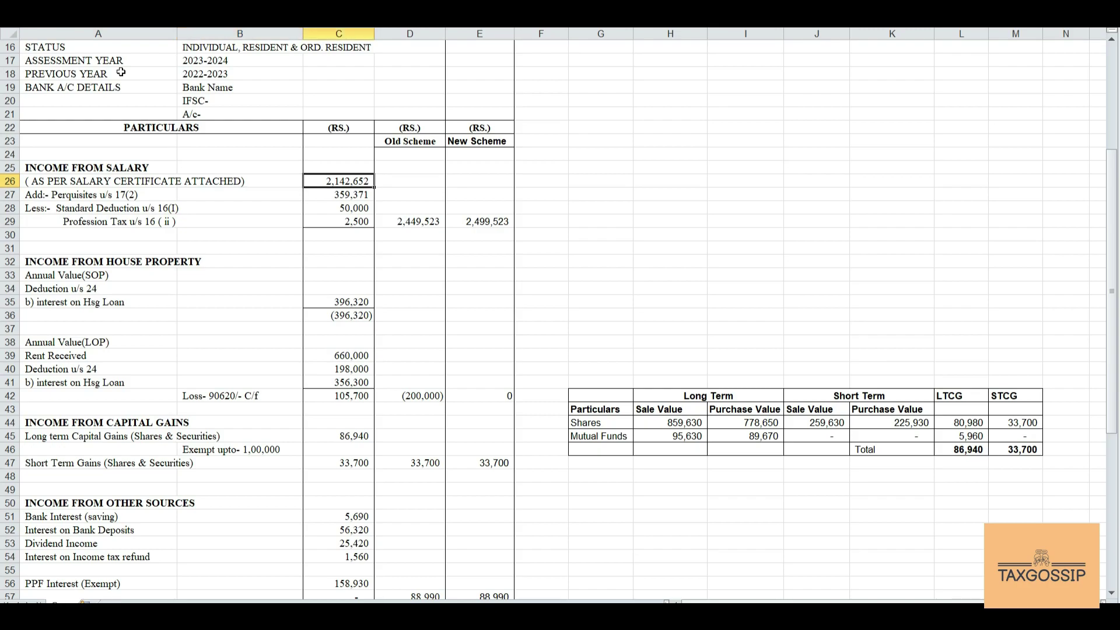
key("Left")
key("Left")
key("Down")
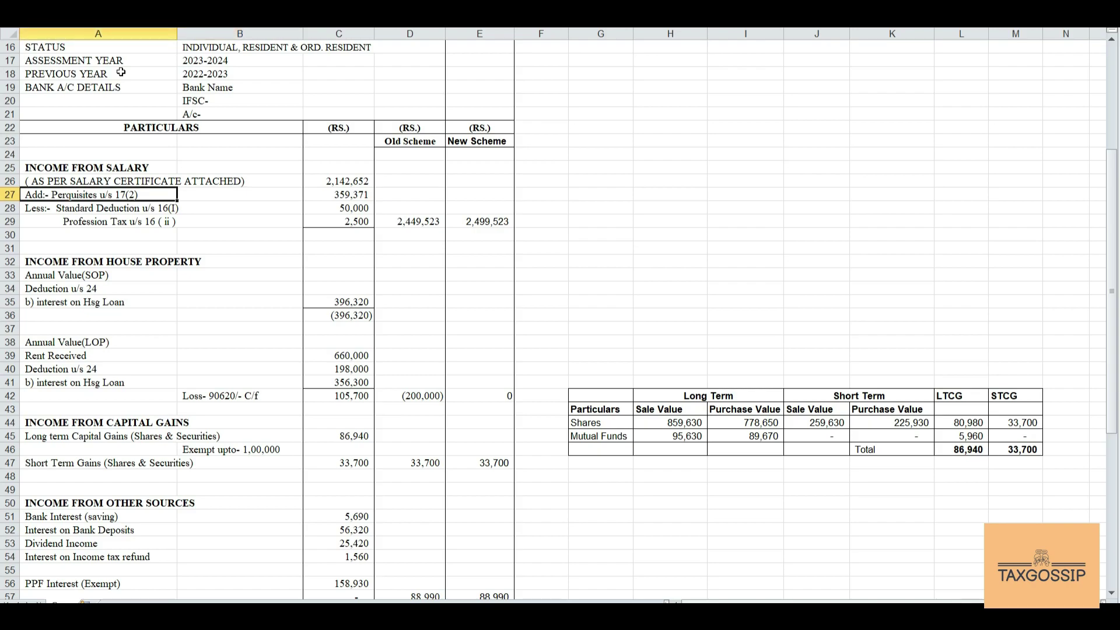
key("Right")
key("Right")
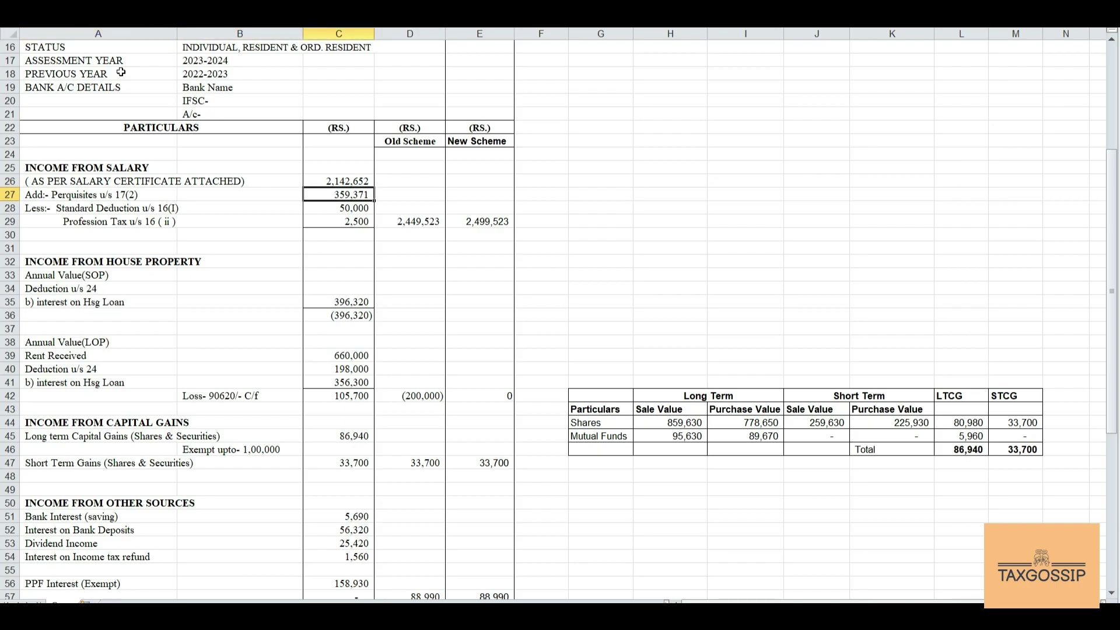
key("Left")
key("Left")
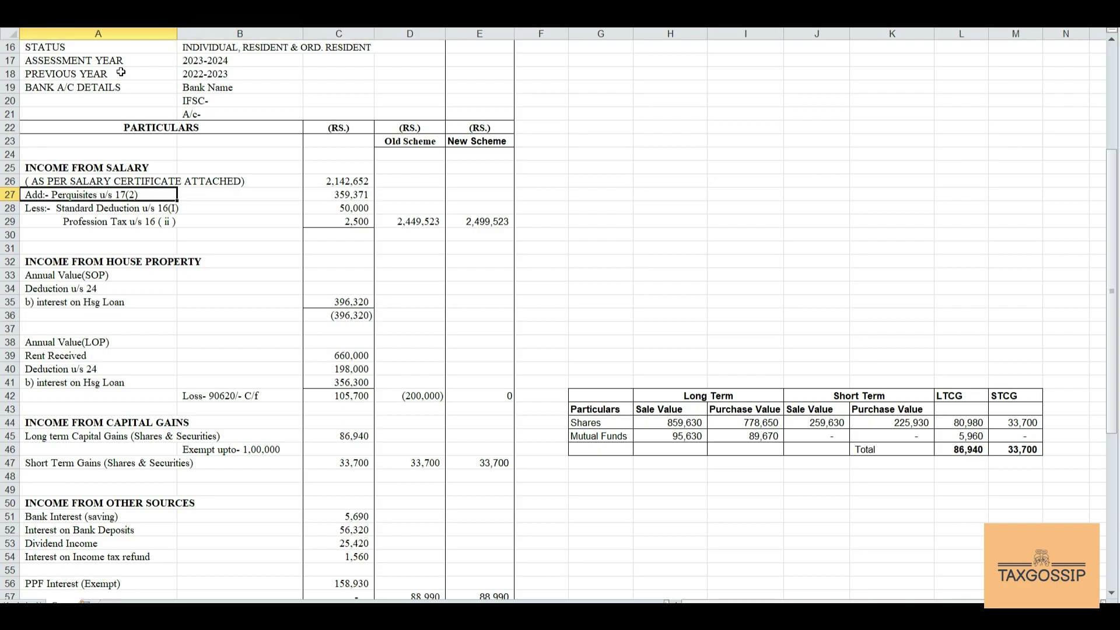
Step: Examine the standard deduction u/s 16(I) and profession tax u/s 16(ii) rows with their amounts
key("Down")
key("Right")
key("Right")
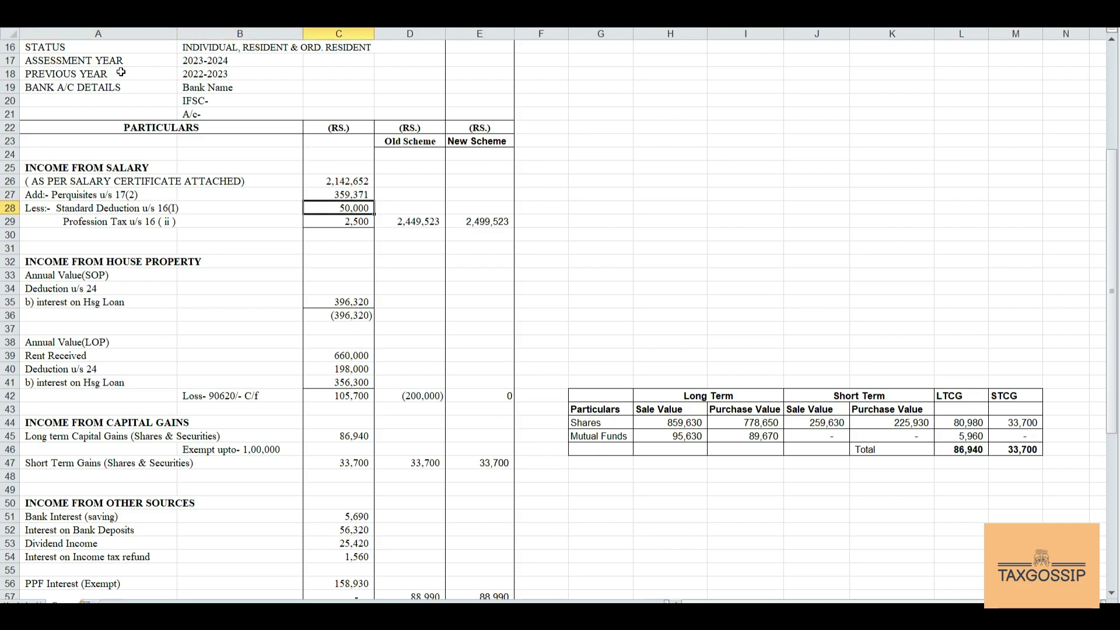
key("Left")
key("Left")
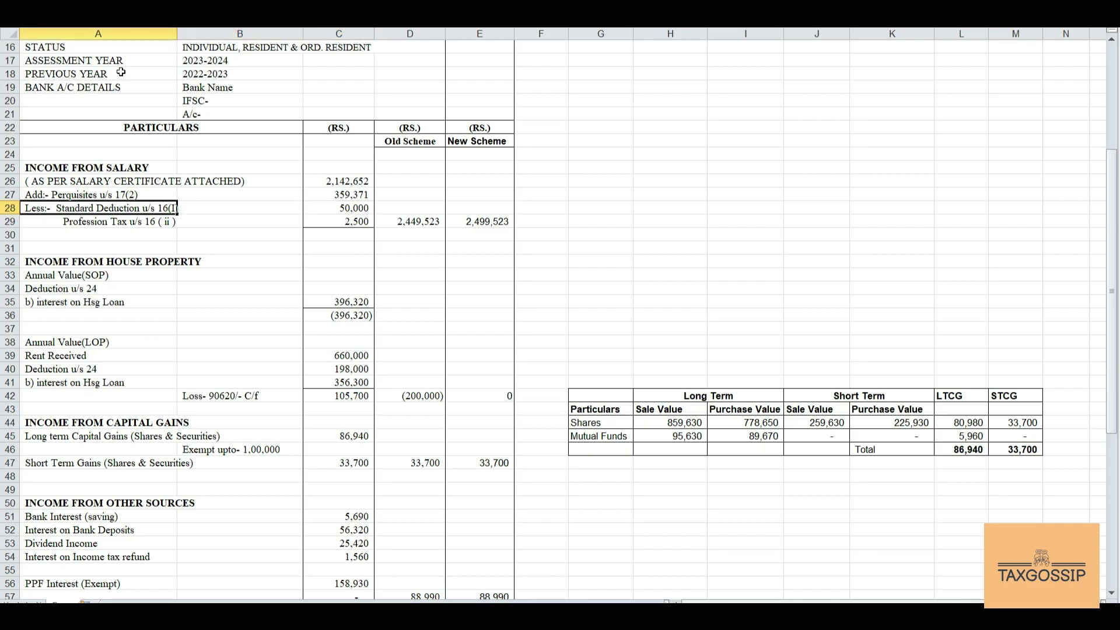
key("Down")
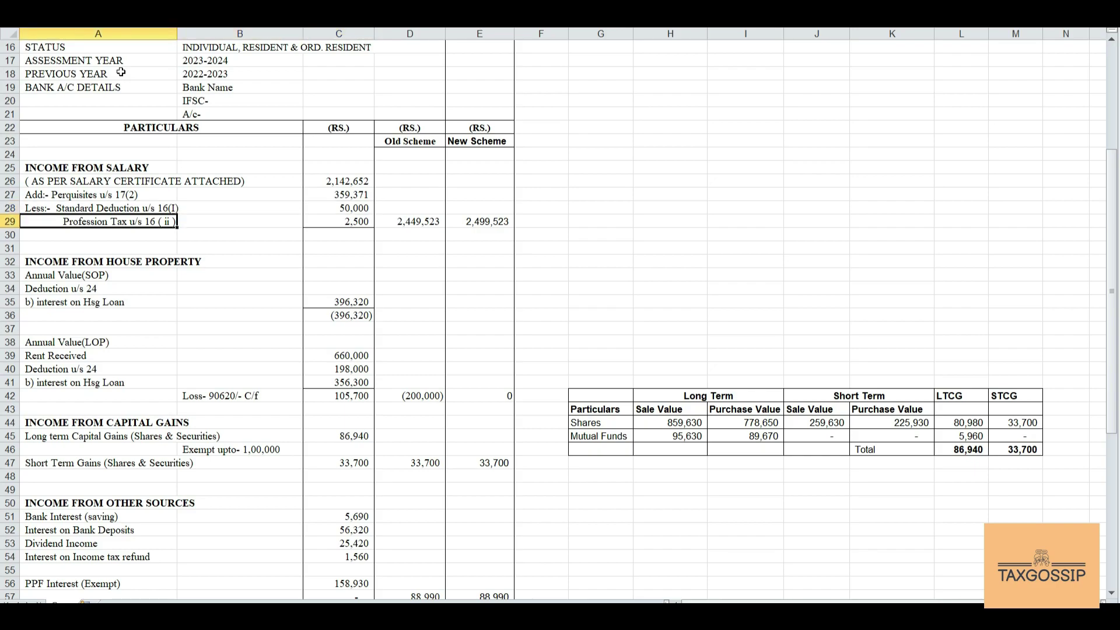
key("Right")
key("Right")
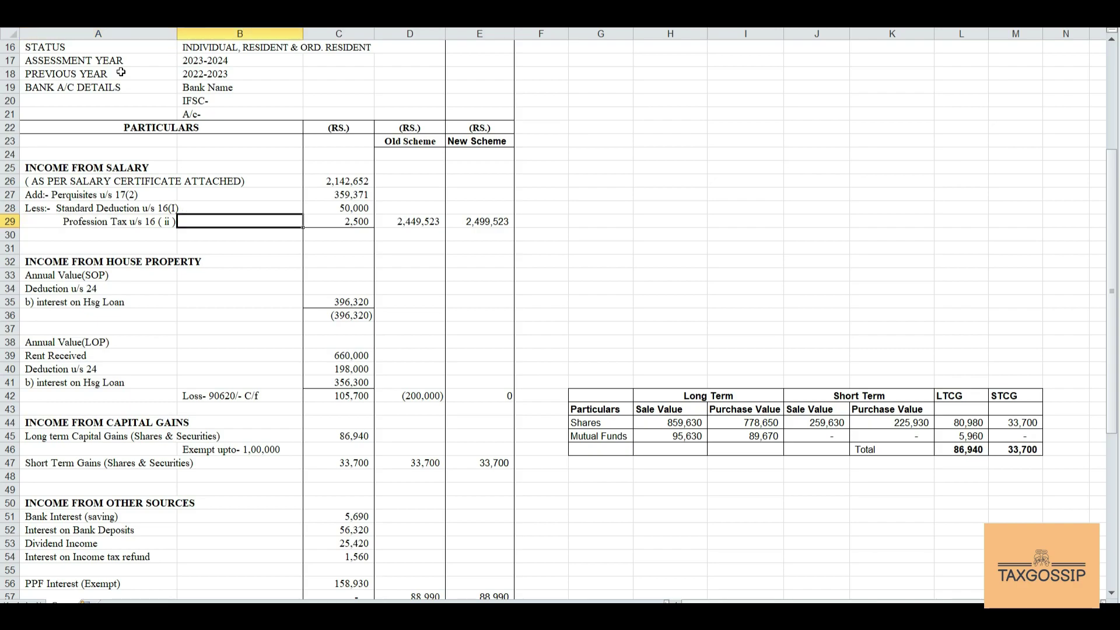
key("Up")
key("Down")
key("Down")
key("Up")
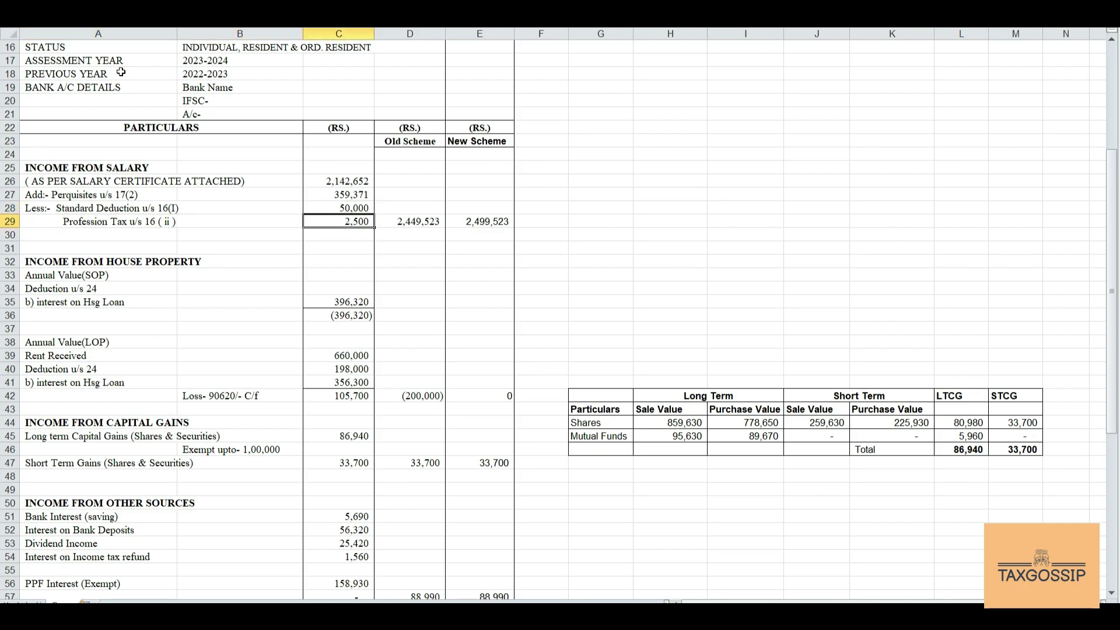
key("Left")
key("Left")
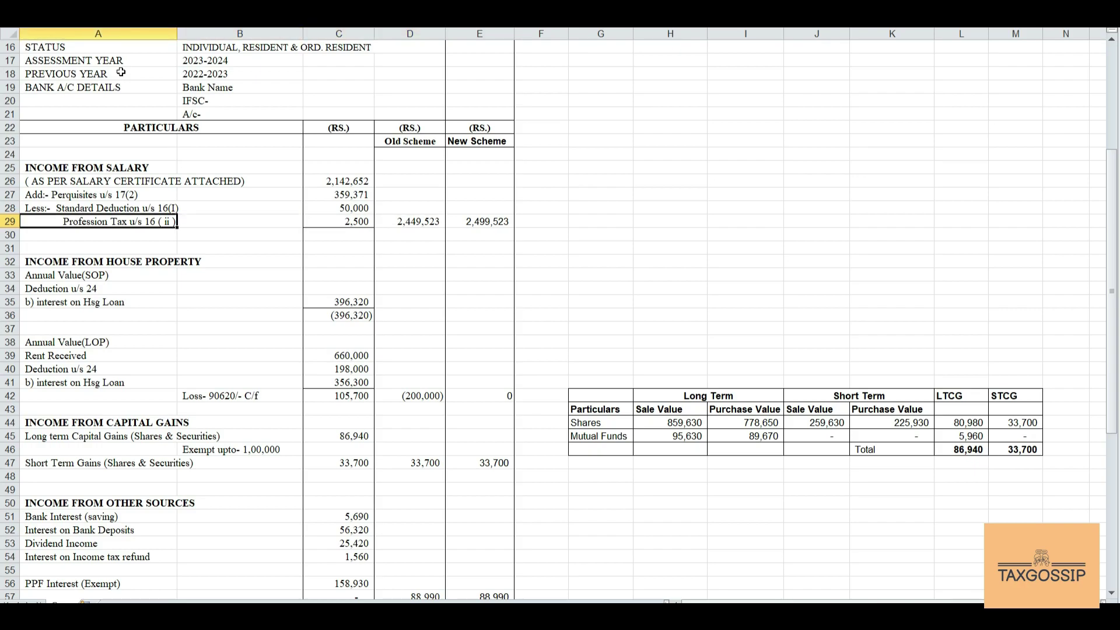
Step: Review all the salary rows again from the Income from Salary heading down to the House Property heading
key("Up")
key("Up")
key("Up")
key("Up")
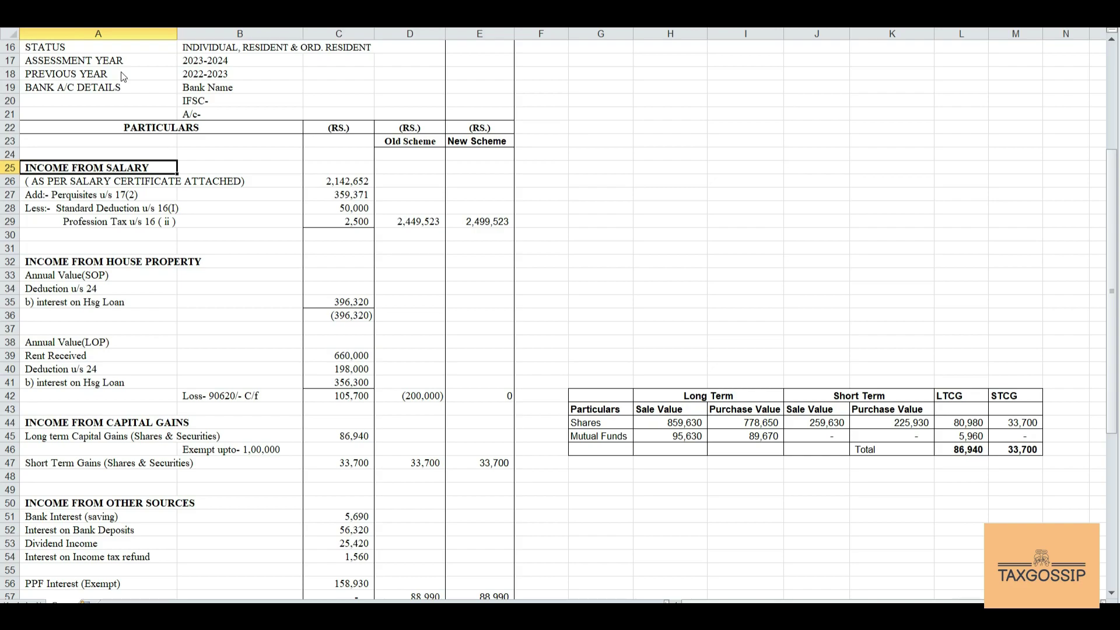
key("Down")
key("Down")
key("Down")
key("Up")
key("Up")
key("Down")
key("Down")
key("Down")
key("Down")
key("Down")
key("Up")
key("Up")
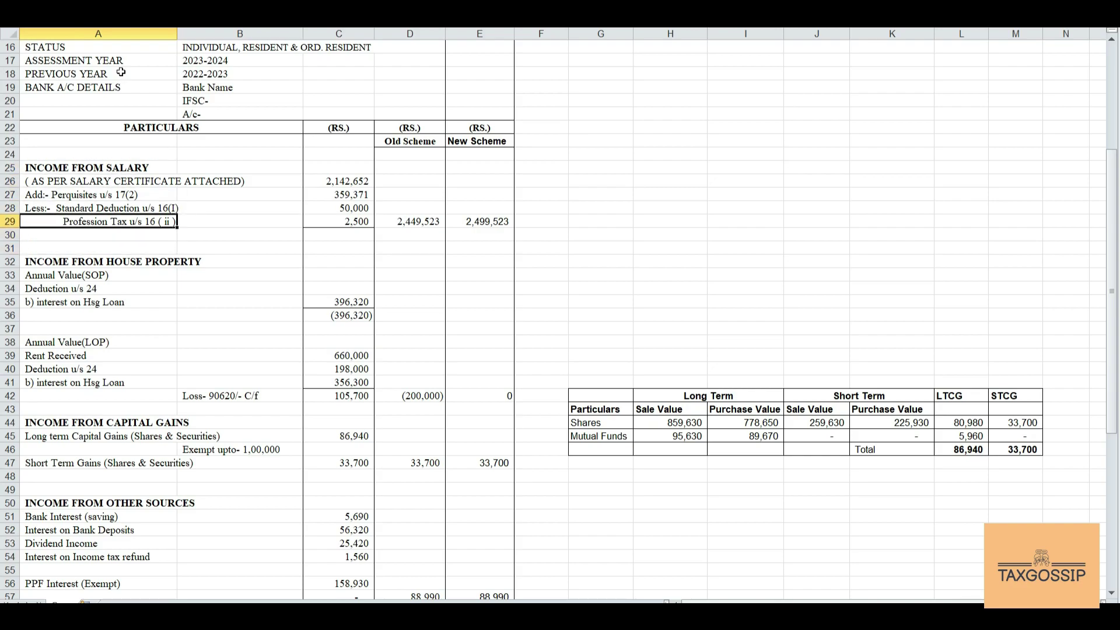
key("Up")
key("Up")
key("Up")
key("Down")
key("Down")
key("Down")
key("Down")
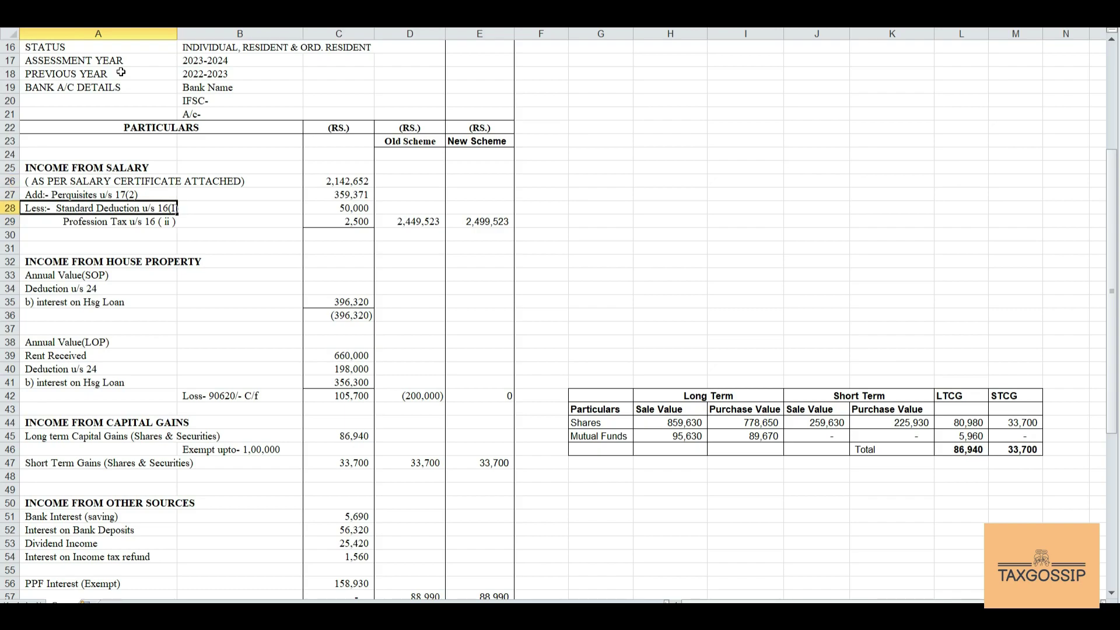
key("Down")
key("Down")
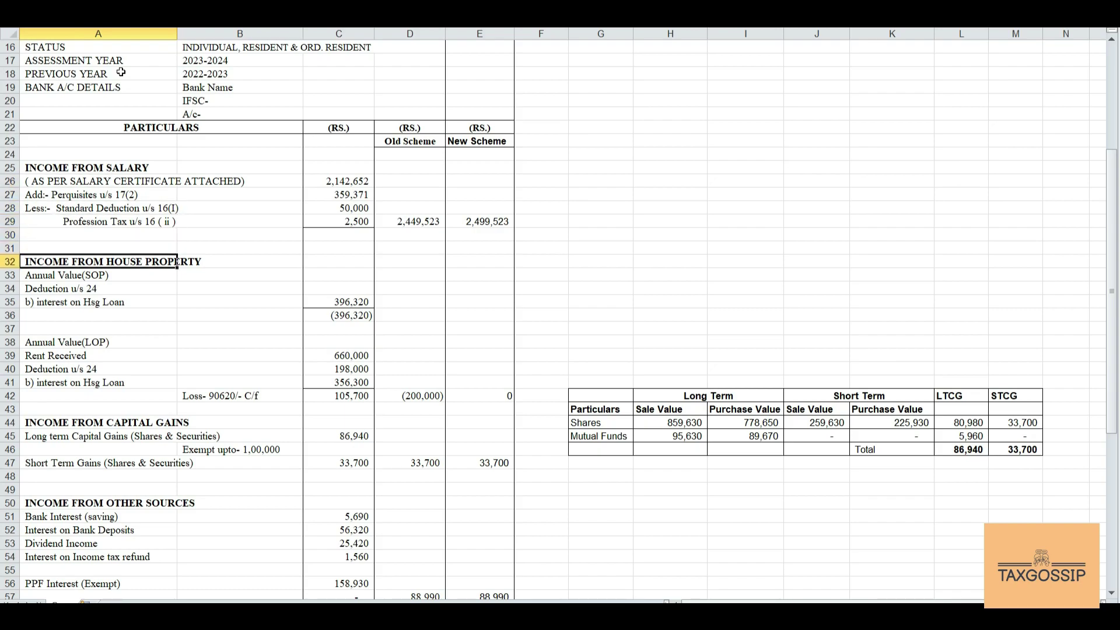
Step: Recheck the perquisites u/s 17(2) row and its amount in column C
key("Up")
key("Up")
key("Up")
key("Up")
key("Up")
key("Right")
key("Up")
key("Right")
key("Down")
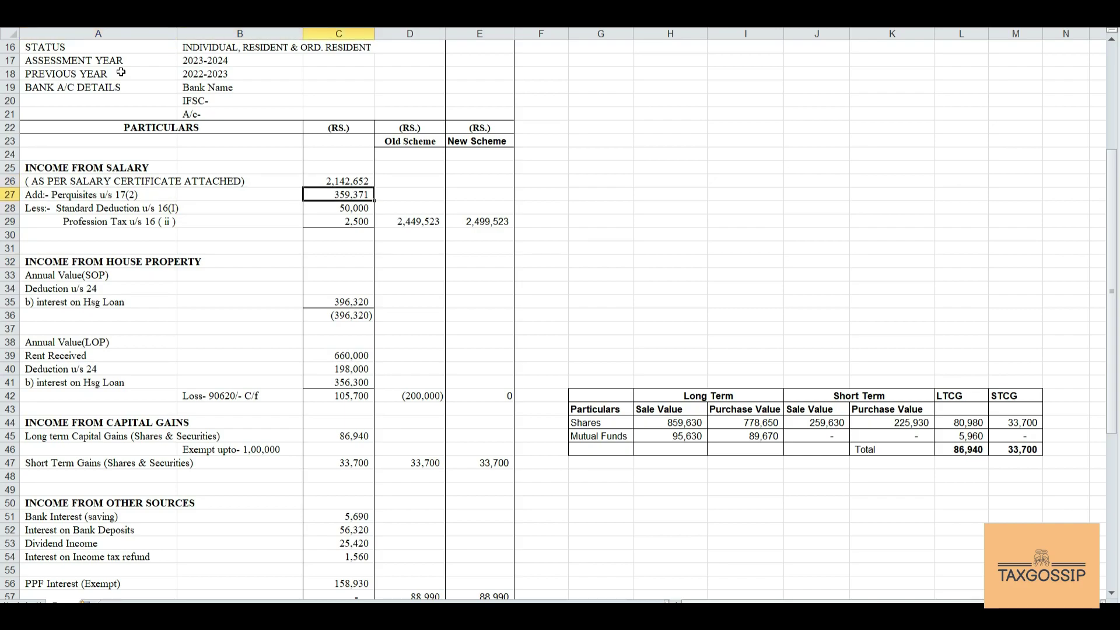
key("Left")
key("Left")
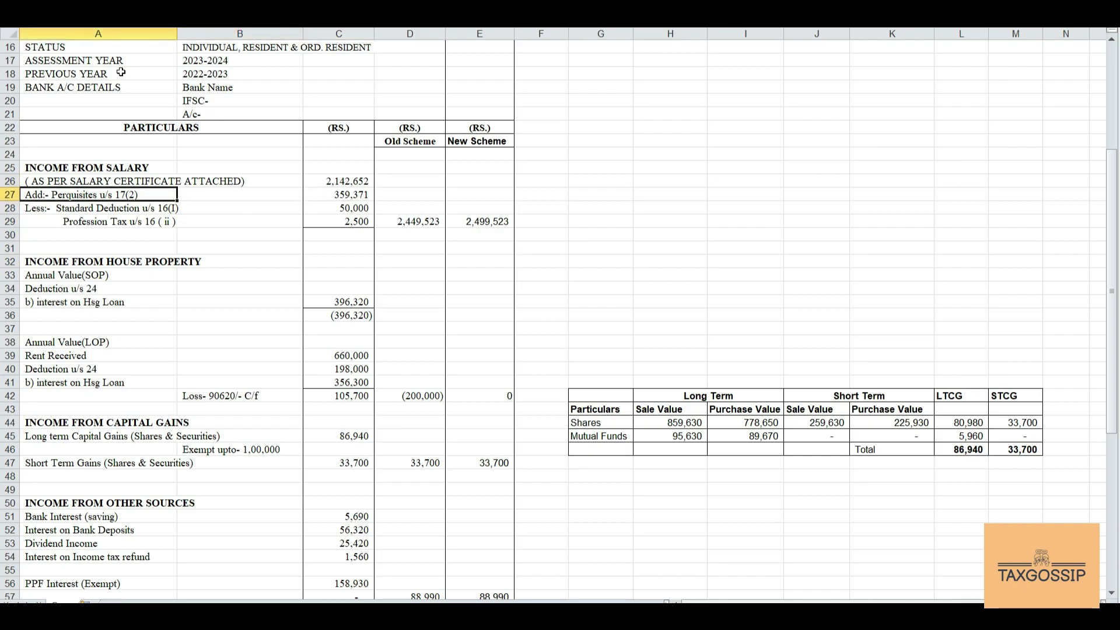
Step: Compare the standard deduction u/s 16(I) label with its amount in column C
key("Down")
key("Down")
key("Down")
key("Down")
key("Up")
key("Up")
key("Up")
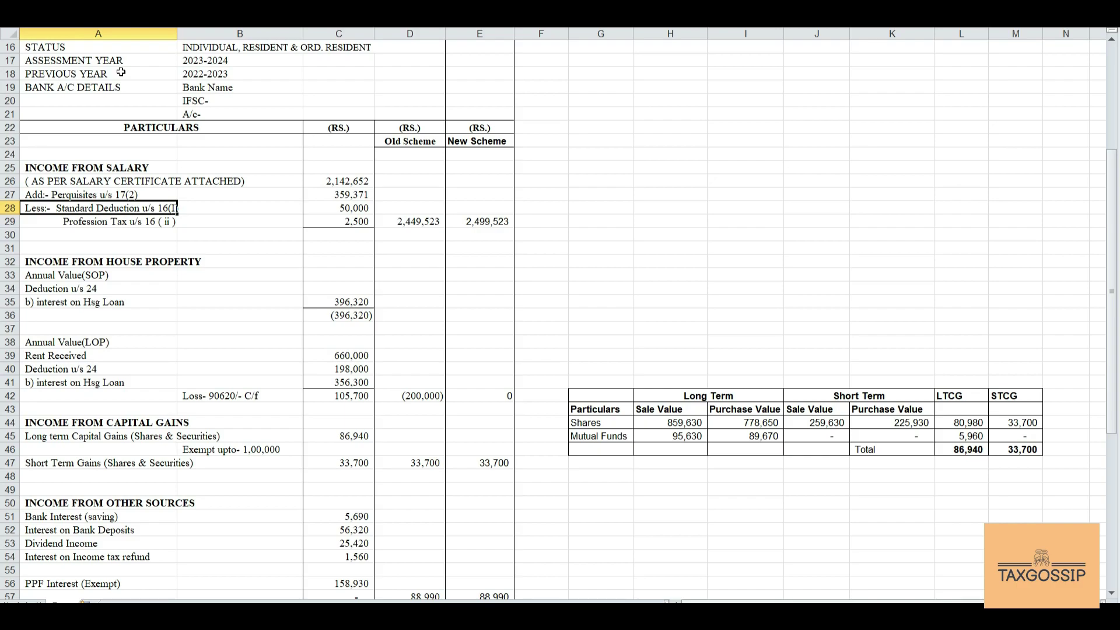
key("Right")
key("Right")
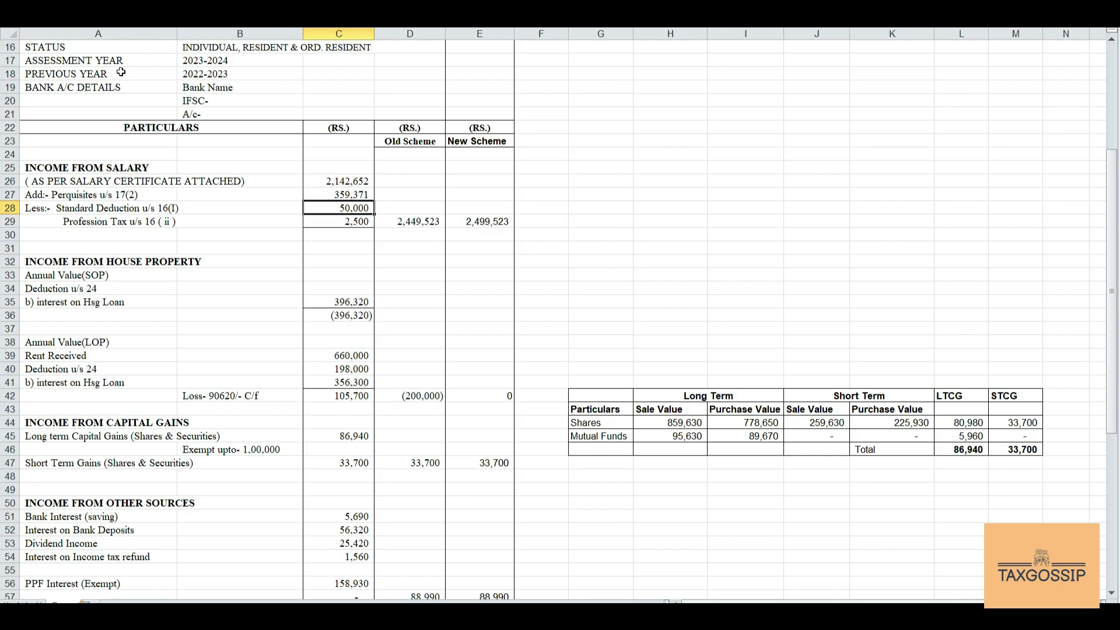
key("Left")
key("Left")
key("Right")
key("Right")
key("Left")
key("Left")
key("Right")
key("Right")
Step: Go to the Income from House Property heading in column A
key("Down")
key("Down")
key("Down")
key("Left")
key("Left")
key("Down")
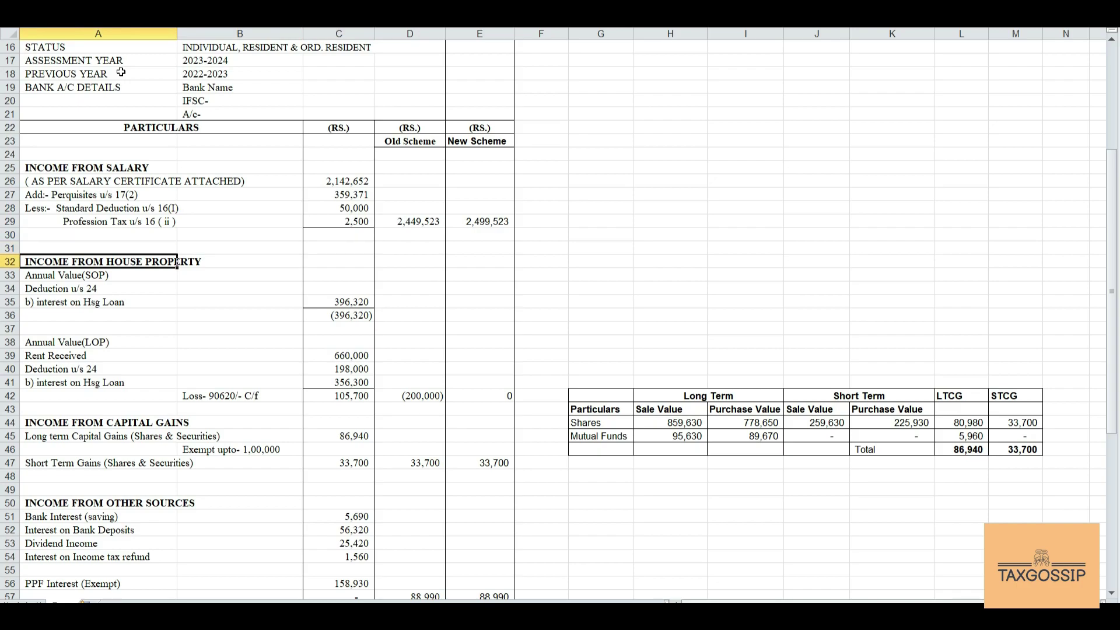
Step: Review the self-occupied property rows from Annual Value(SOP) down to the interest on housing loan amount in column C
key("Down")
key("Down")
key("Up")
key("Down")
key("Down")
key("Up")
key("Up")
key("Down")
key("Down")
key("Right")
key("Right")
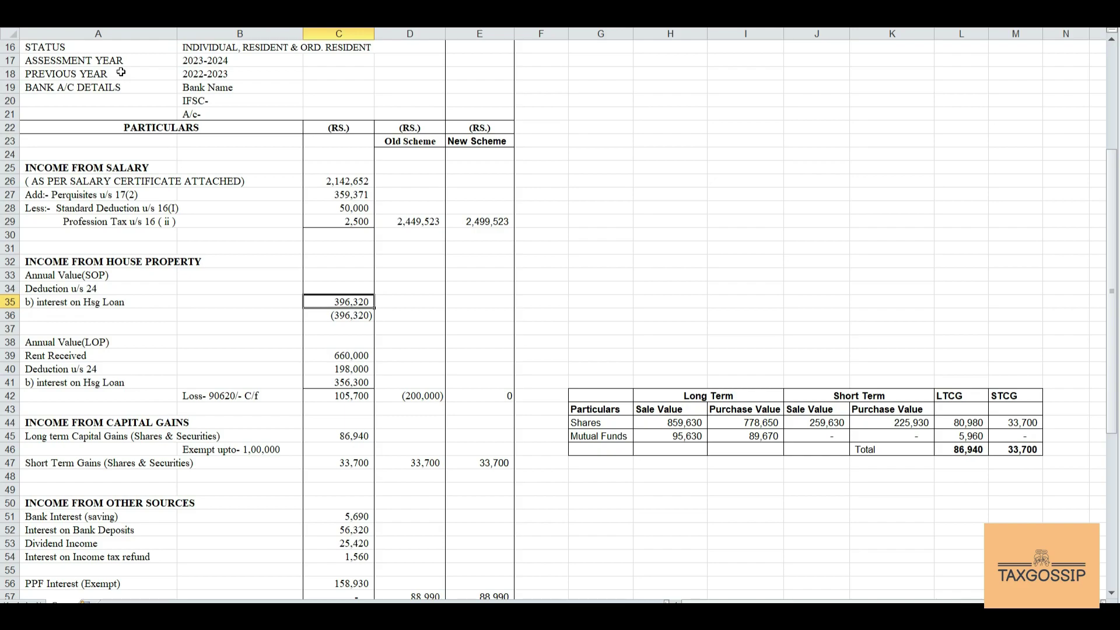
Step: Check the self-occupied property loss in C36 and go to the Annual Value(LOP) heading in column A
key("Down")
key("Down")
key("Up")
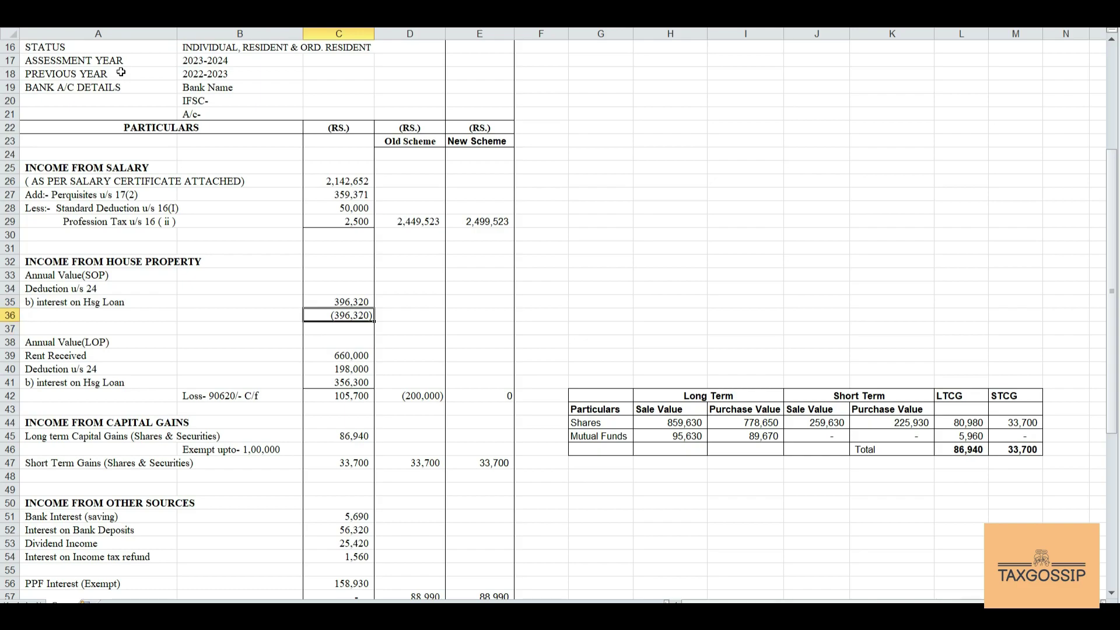
key("Left")
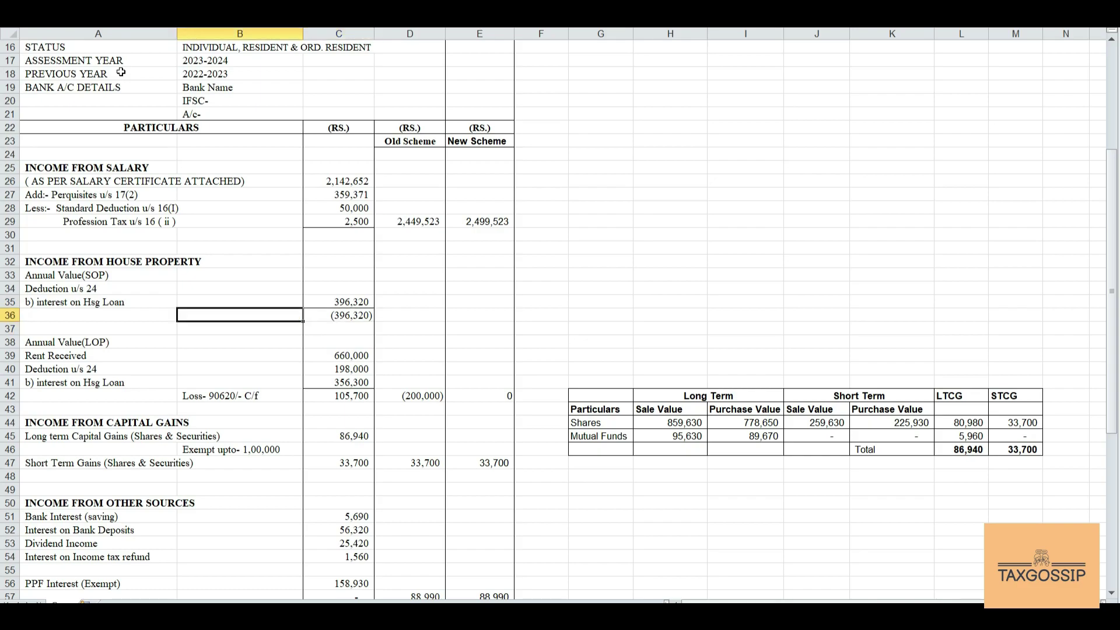
key("Left")
key("Down")
key("Down")
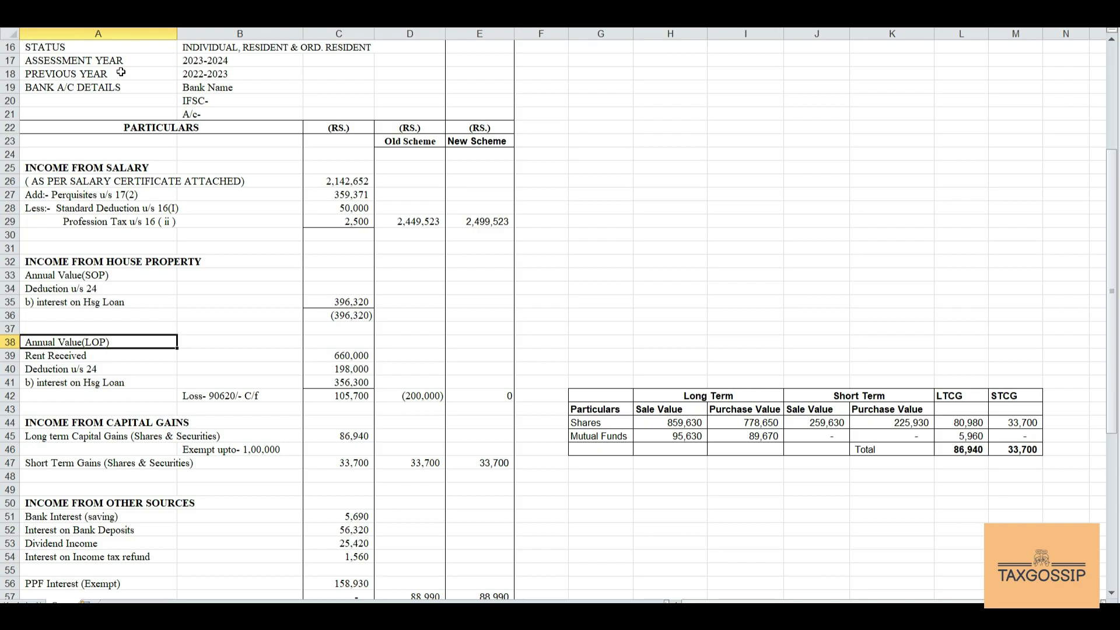
Step: Check the let-out property's rent received amount in column C and go to its Deduction u/s 24 label
key("Down")
key("Right")
key("Right")
key("Down")
key("Left")
key("Left")
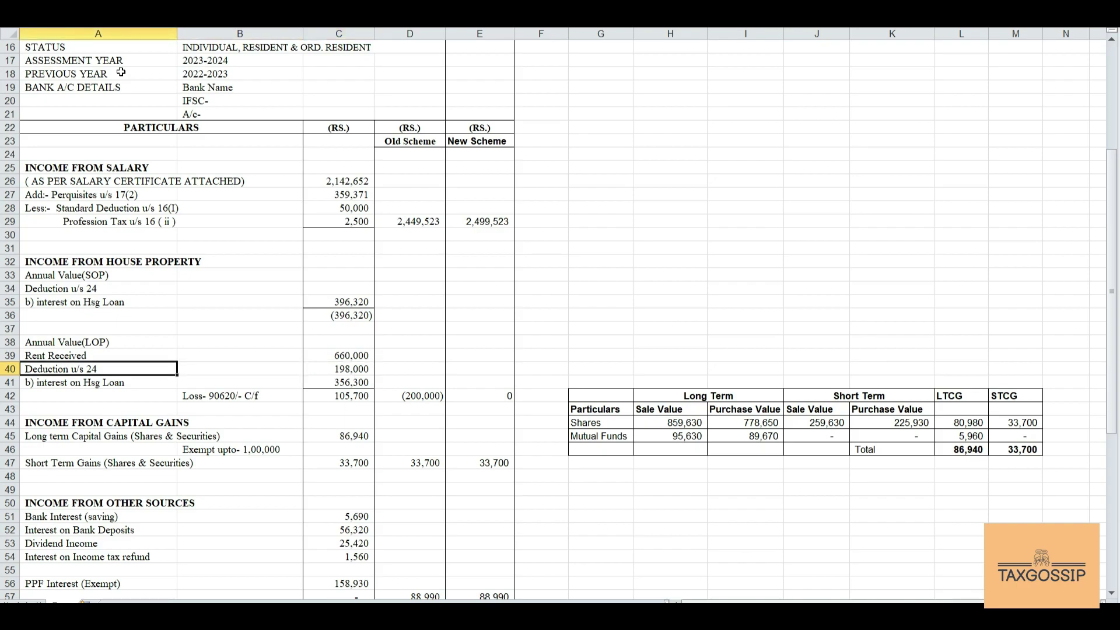
Step: Compare the let-out property's Deduction u/s 24 label with its amount in column C
key("Right")
key("Right")
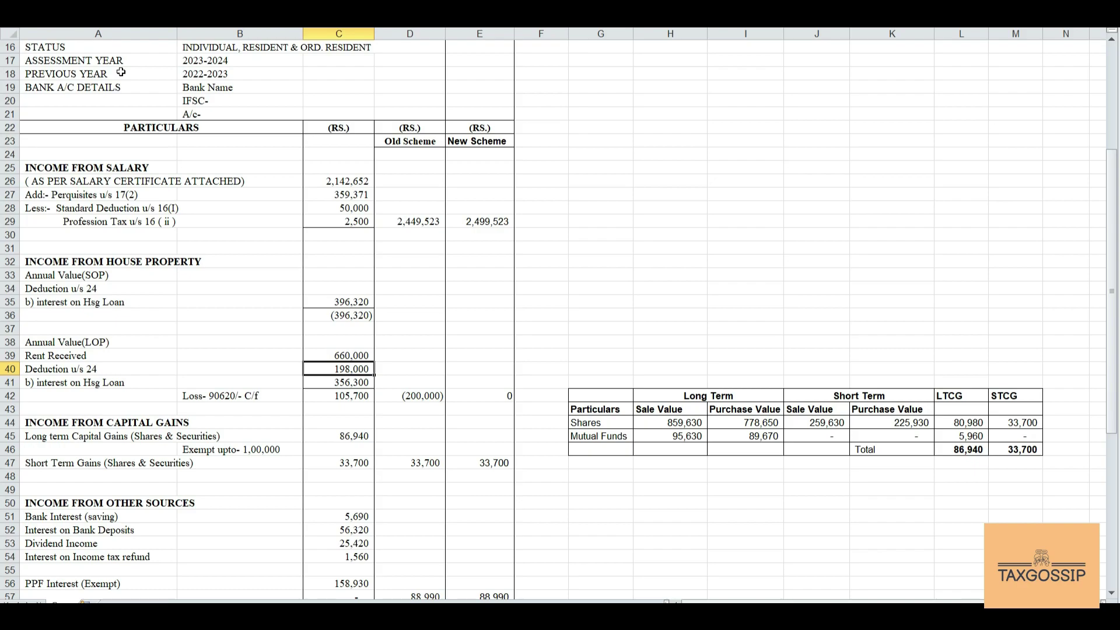
key("Left")
key("Left")
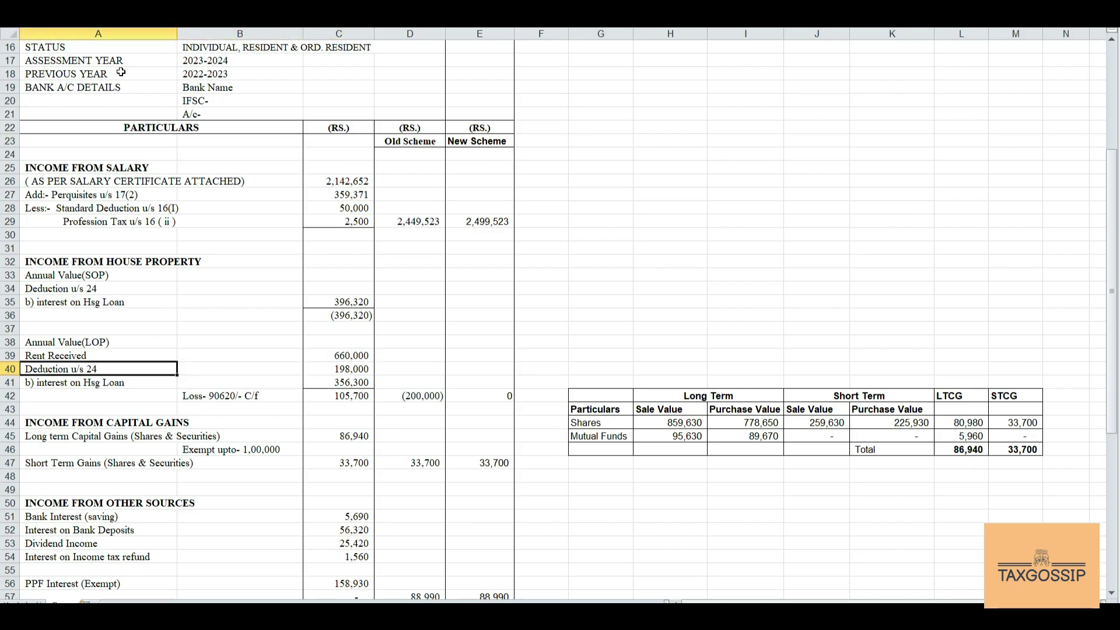
key("Right")
key("Right")
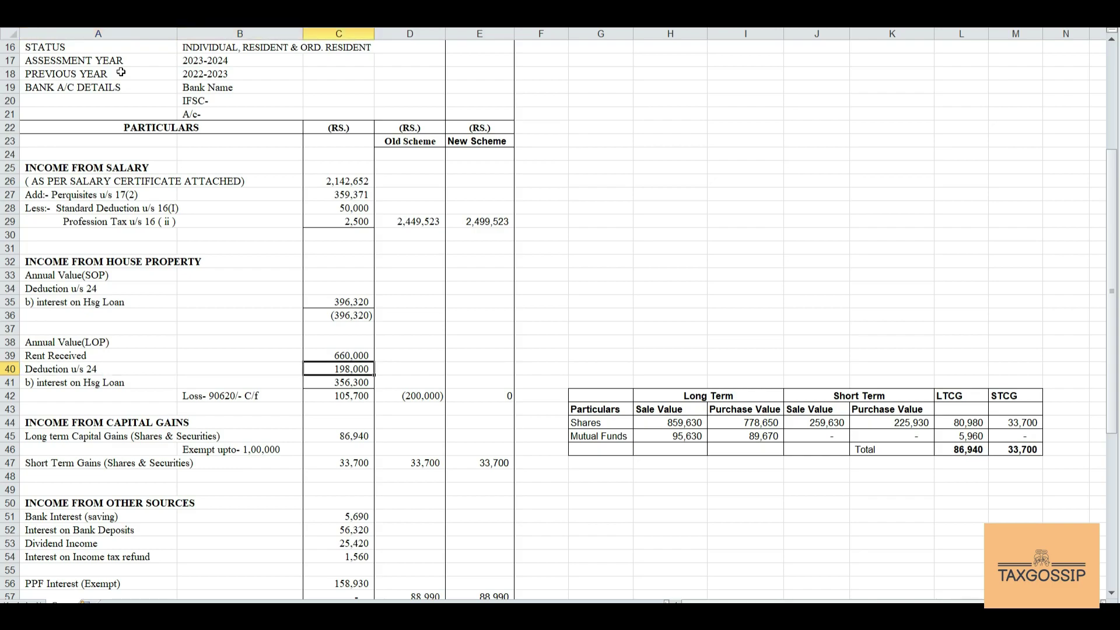
Step: Check the let-out property's interest on housing loan row and its amount in column C
key("Left")
key("Left")
key("Down")
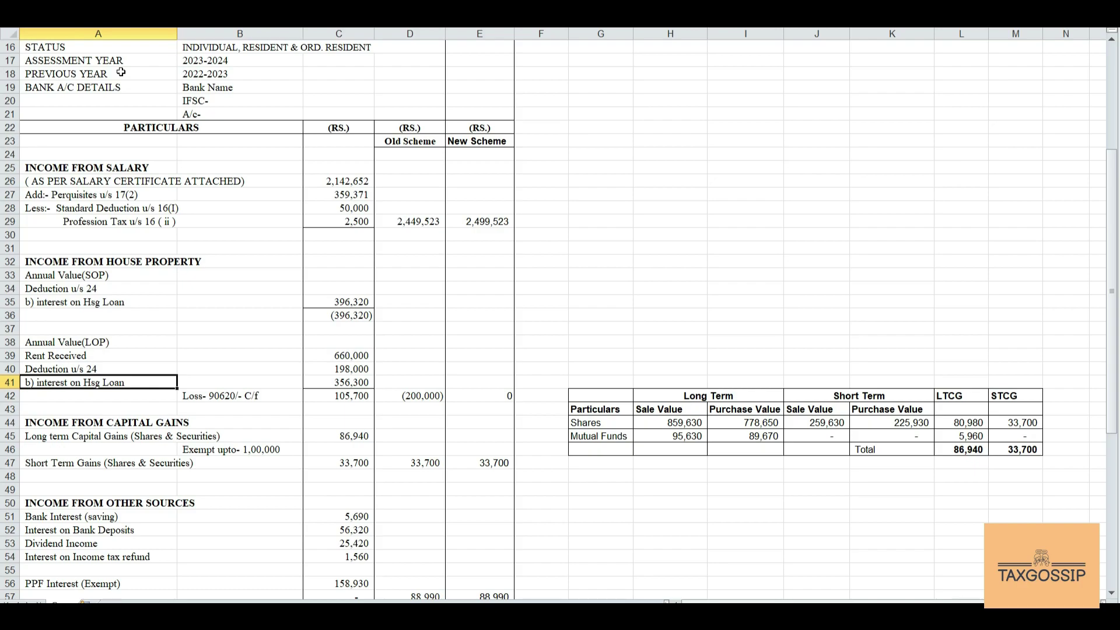
key("Right")
key("Right")
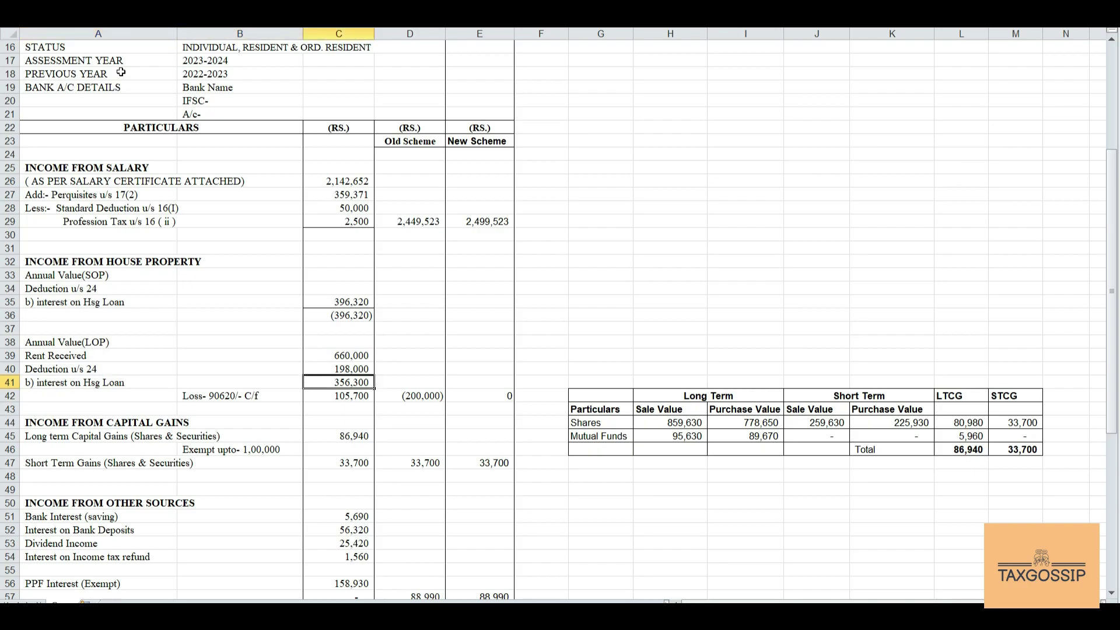
Step: Recheck the let-out property's rent, section 24 deduction and loan interest amounts in C39 to C41
key("Right")
key("Left")
key("Up")
key("Up")
key("Down")
key("Down")
key("Up")
key("Up")
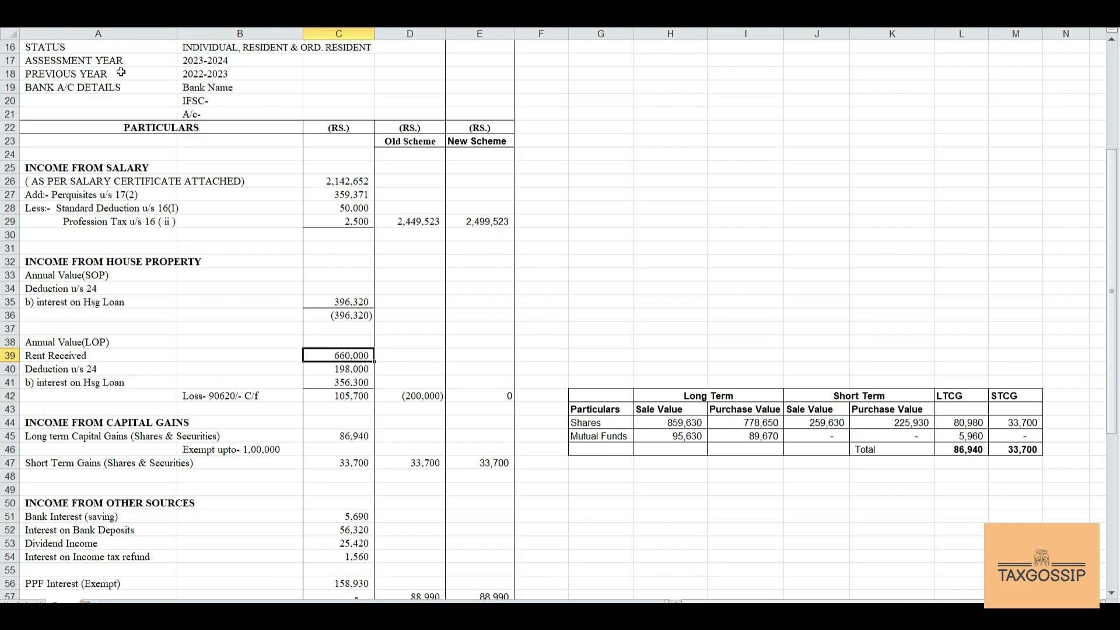
key("Down")
key("Down")
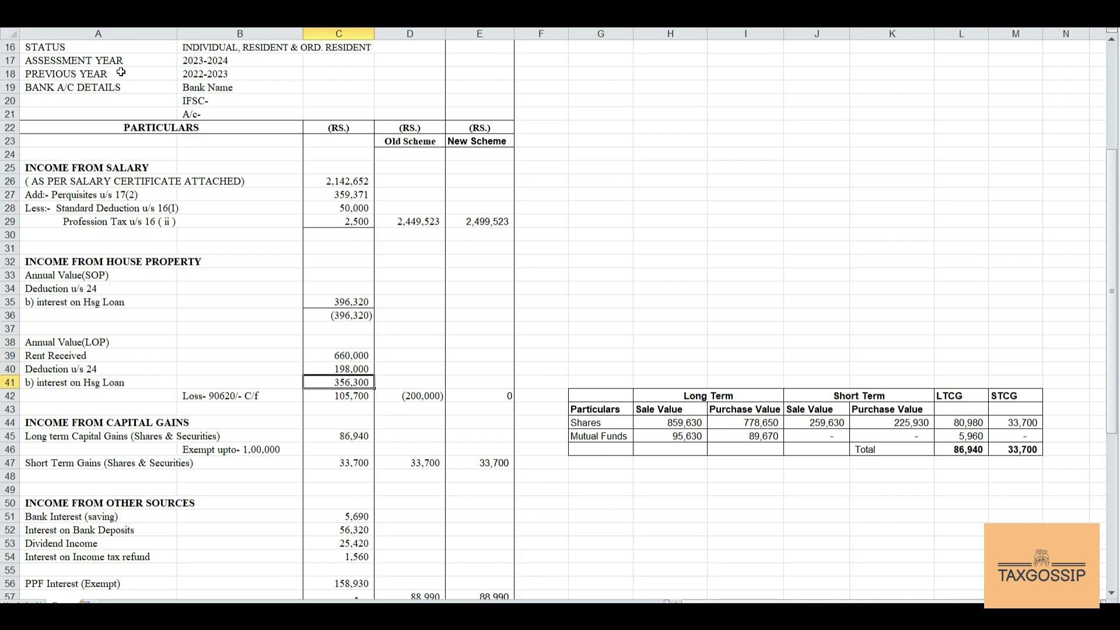
key("Up")
key("Up")
Step: Enter a scratch formula in F40 that subtracts from the rent received amount in C39
key("Down")
key("Right")
key("Right")
key("Right")
type("+D40")
key("Left")
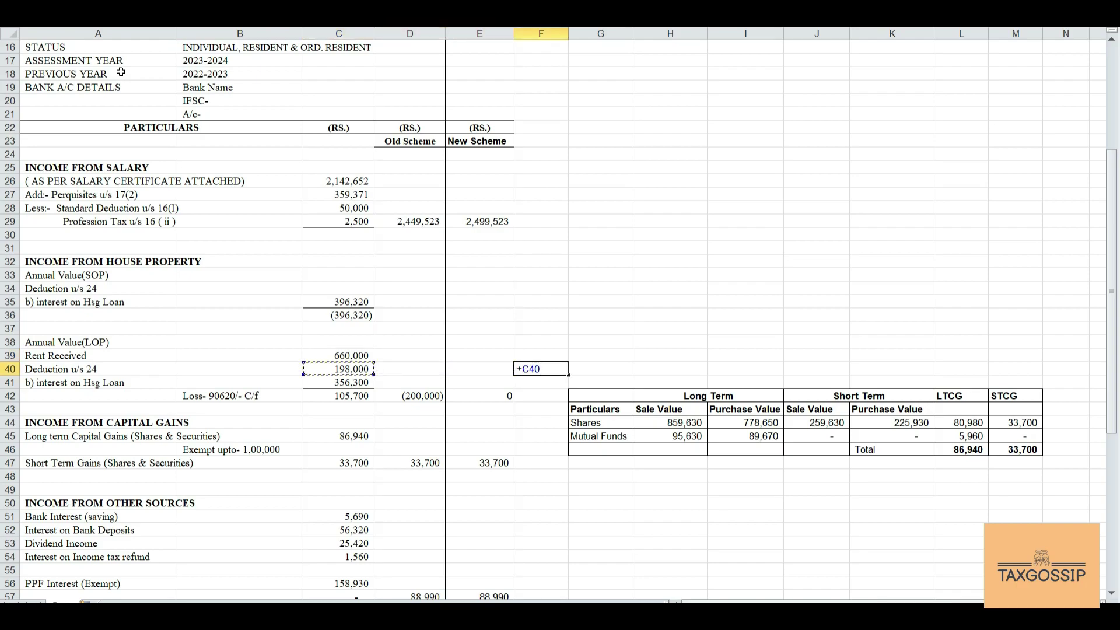
key("Up")
type("-")
key("Left")
key("Left")
key("Return")
Step: Check the let-out property's loan interest in C41 against the scratch calculation, and clear F40
key("Up")
key("Left")
key("Left")
key("Left")
key("Down")
key("Right")
key("Right")
key("Right")
key("Up")
Step: Compare the let-out property's net income in C42 with the old scheme house property figure in D42
key("Left")
key("Left")
key("Down")
key("Down")
key("Left")
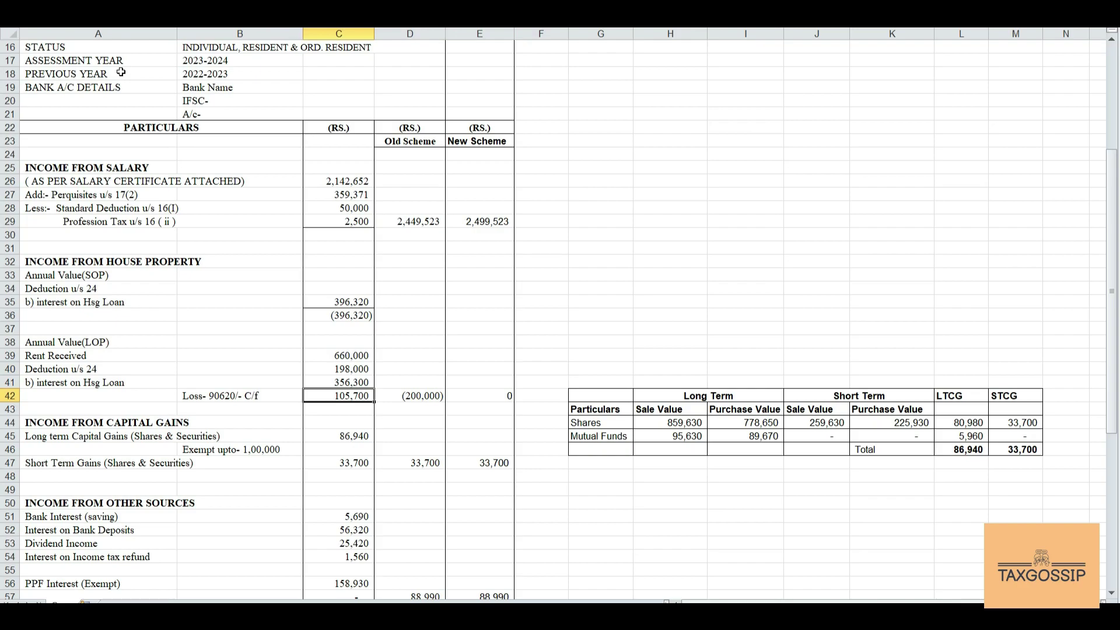
key("Right")
key("Left")
key("Up")
key("Right")
key("Left")
Step: Return to the self-occupied property rows and examine column C around its Deduction u/s 24 row
key("Up")
key("Up")
key("Up")
key("Up")
key("Up")
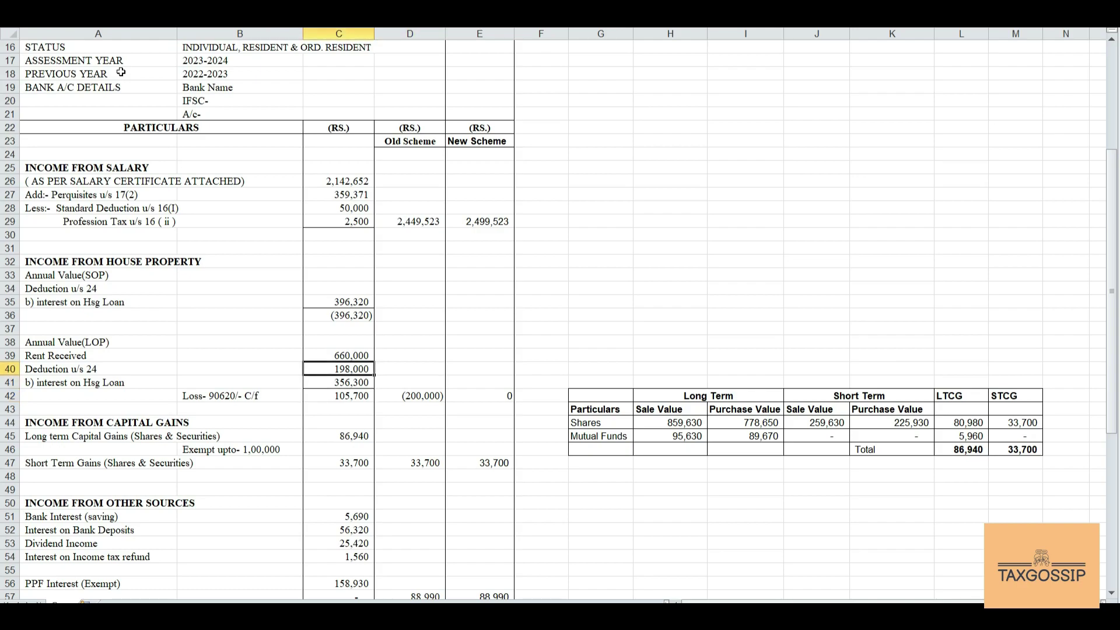
key("Left")
key("Up")
key("Up")
key("Right")
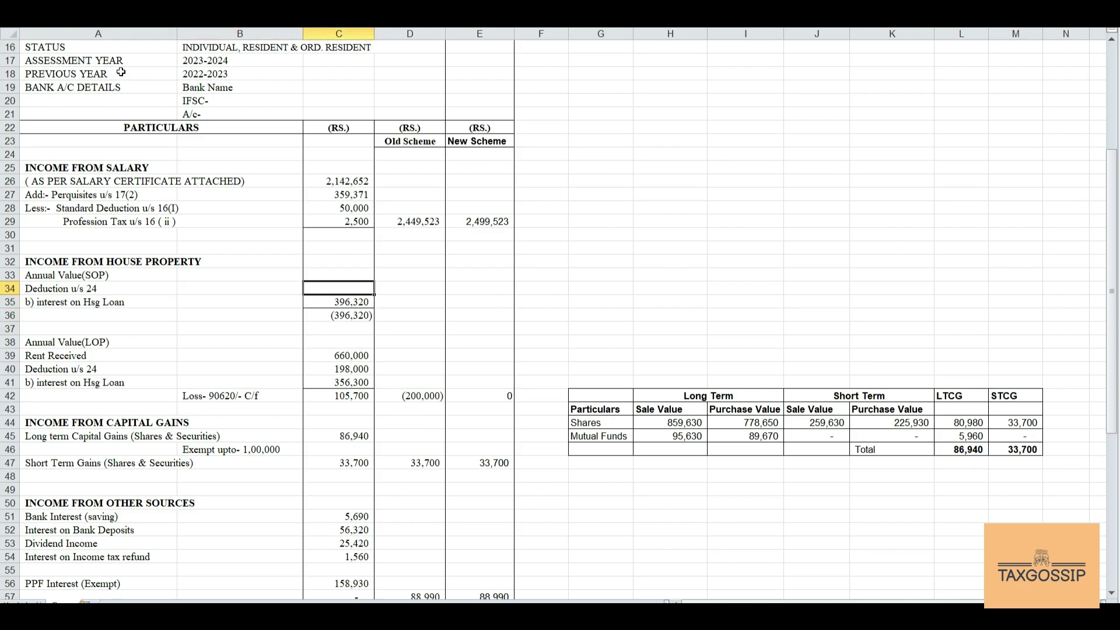
Step: Review the house property amounts in column C again from the self-occupied interest down past the let-out net income
key("Down")
key("Down")
key("Down")
key("Down")
key("Down")
key("Down")
key("Down")
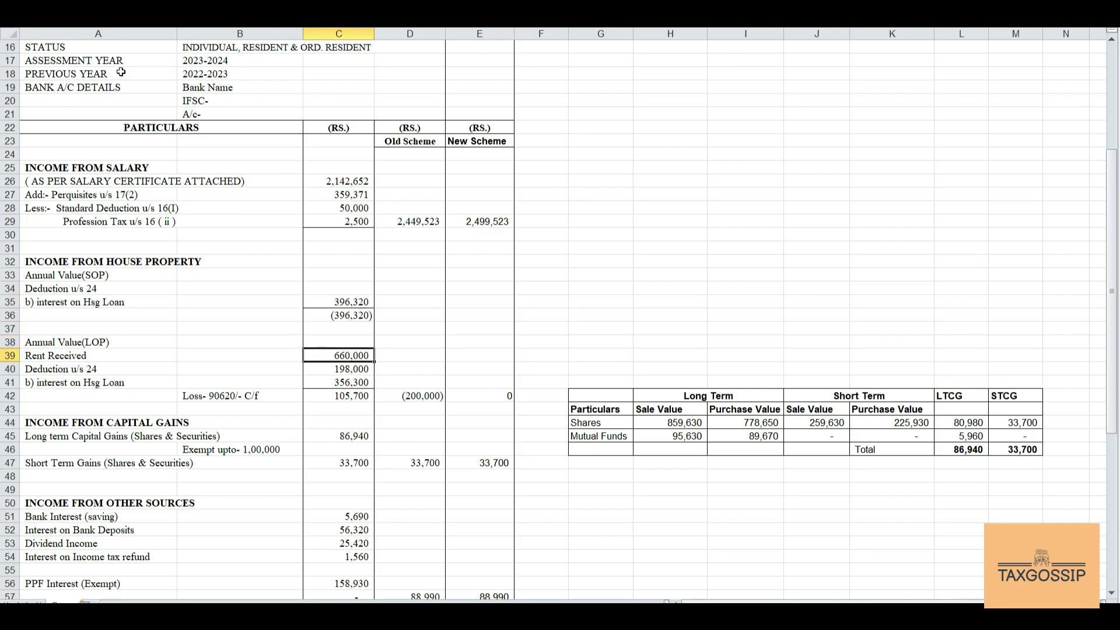
key("Down")
key("Down")
Step: Compare the self-occupied property loss in C36 with the let-out property's net income in C42
key("Up")
key("Up")
key("Up")
key("Up")
key("Up")
key("Up")
key("Up")
key("Down")
key("Down")
key("Down")
key("Down")
key("Down")
key("Down")
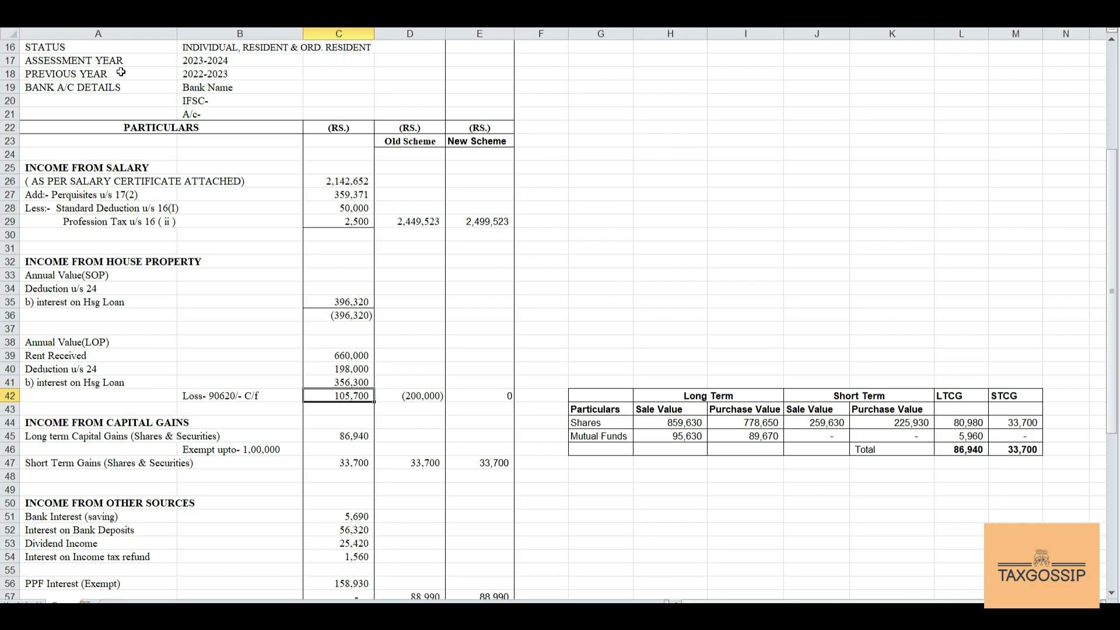
Step: Check the old scheme house property loss in D42 and the carried-forward loss note in B42
key("Right")
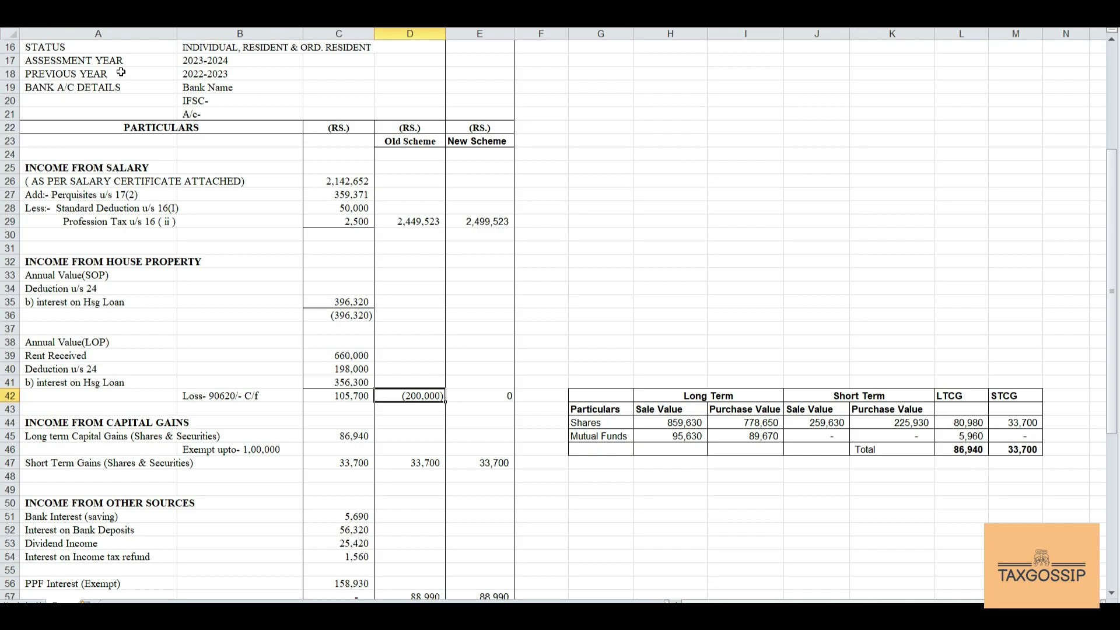
key("Left")
key("Left")
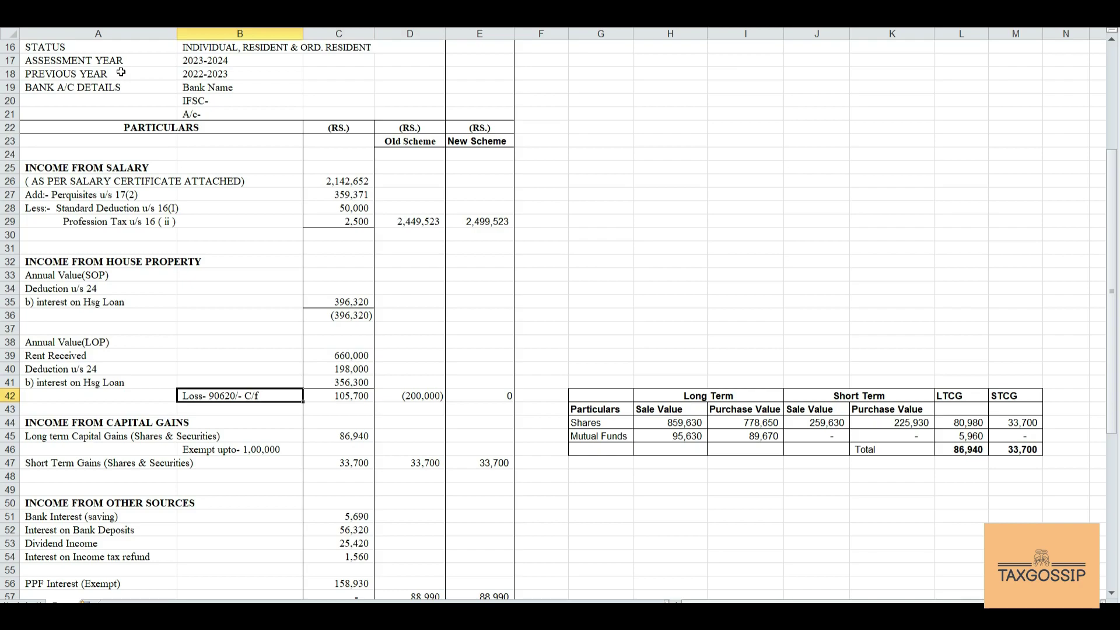
Step: Go through the Capital Gains and Other Sources rows down to the U/s 80 C deduction row in column A
key("Down")
key("Down")
key("Left")
key("Down")
key("Down")
key("Down")
key("Down")
key("Down")
key("Down")
key("Down")
key("Down")
key("Down")
key("Down")
key("Down")
key("Down")
key("Down")
key("Down")
key("Down")
key("Down")
key("Down")
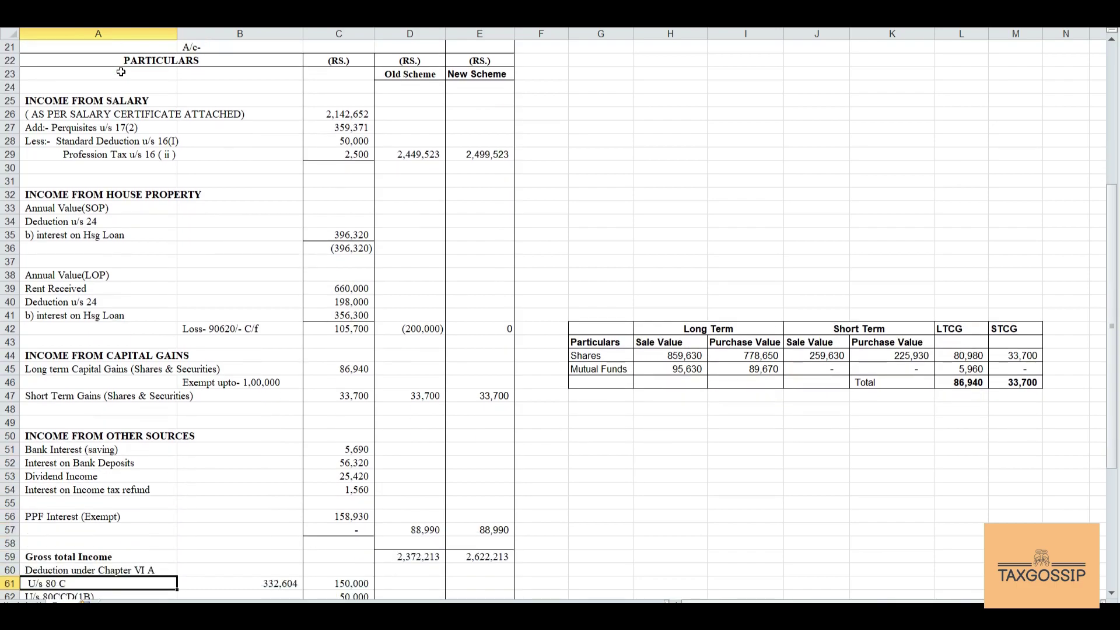
Step: Look over the Chapter VI A deduction rows and go back up column A to the Income from Other Sources section
key("Down")
key("Down")
key("Down")
key("Down")
key("Up")
key("Up")
key("Up")
key("Up")
key("Up")
key("Up")
key("Up")
key("Up")
key("Up")
key("Up")
key("Up")
key("Up")
key("Up")
key("Up")
Step: Go to the long-term Sale Value heading in H43 of the capital gains working table
key("Right")
key("Right")
key("Right")
key("Up")
key("Up")
key("Up")
key("Up")
key("Up")
key("Up")
key("Up")
key("Right")
key("Right")
key("Right")
key("Right")
key("Up")
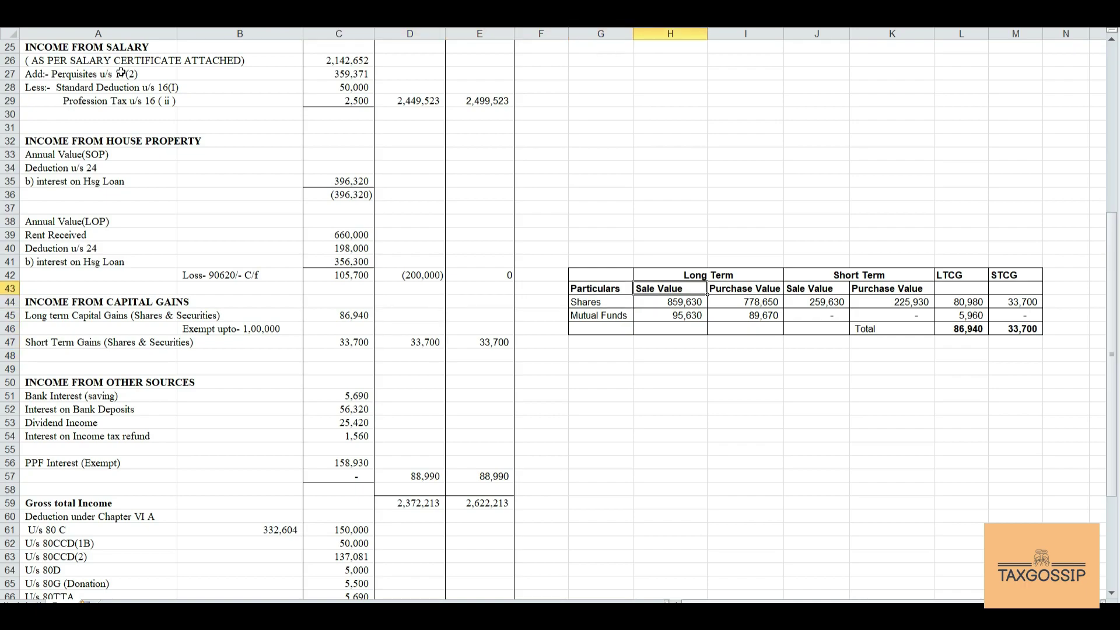
Step: Review the Shares row from its long-term sale and purchase values in row 44 across to its LTCG amount in L44
key("Down")
key("Right")
key("Left")
key("Right")
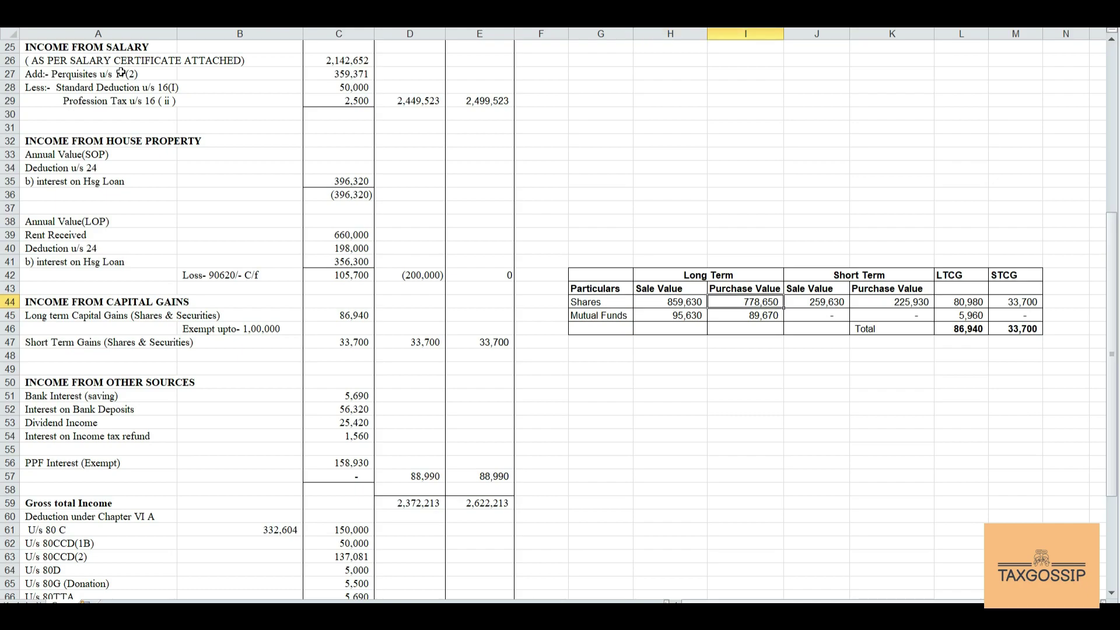
key("Right")
key("Right")
key("Right")
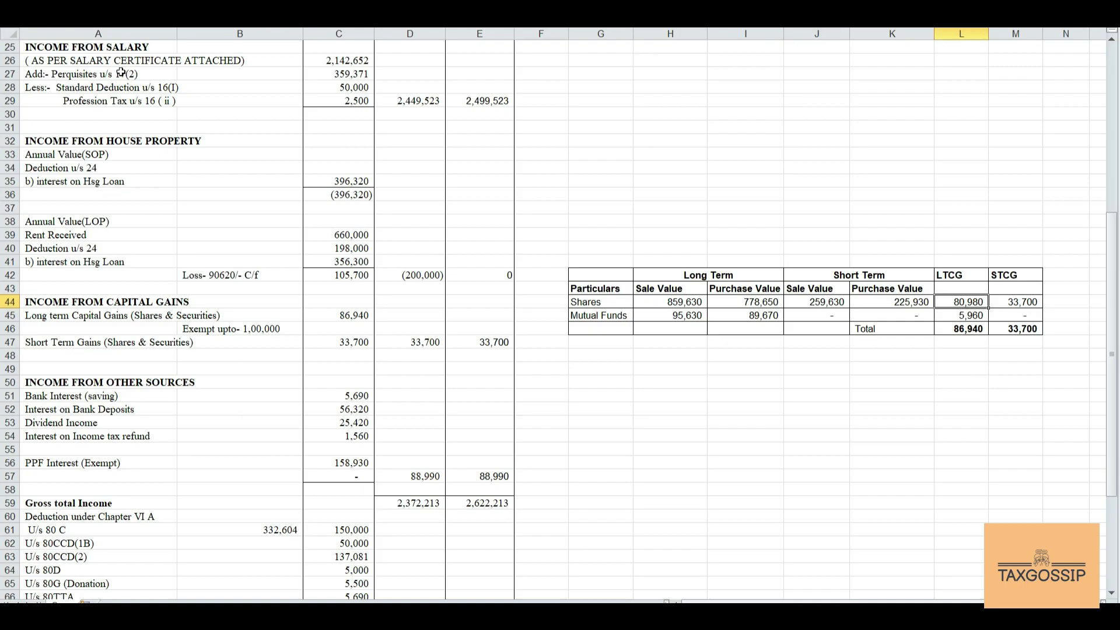
Step: Review the Mutual Funds row's long-term sale value, purchase value and resulting LTCG amount in row 45
key("Left")
key("Left")
key("Left")
key("Left")
key("Down")
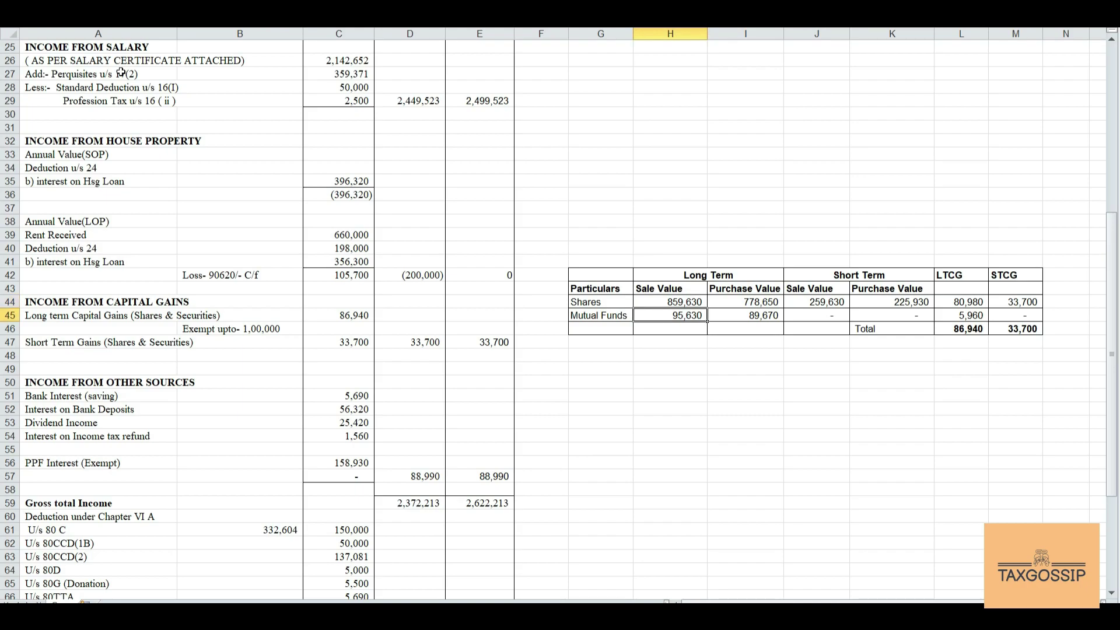
key("Right")
key("Right")
key("Right")
key("Right")
key("Right")
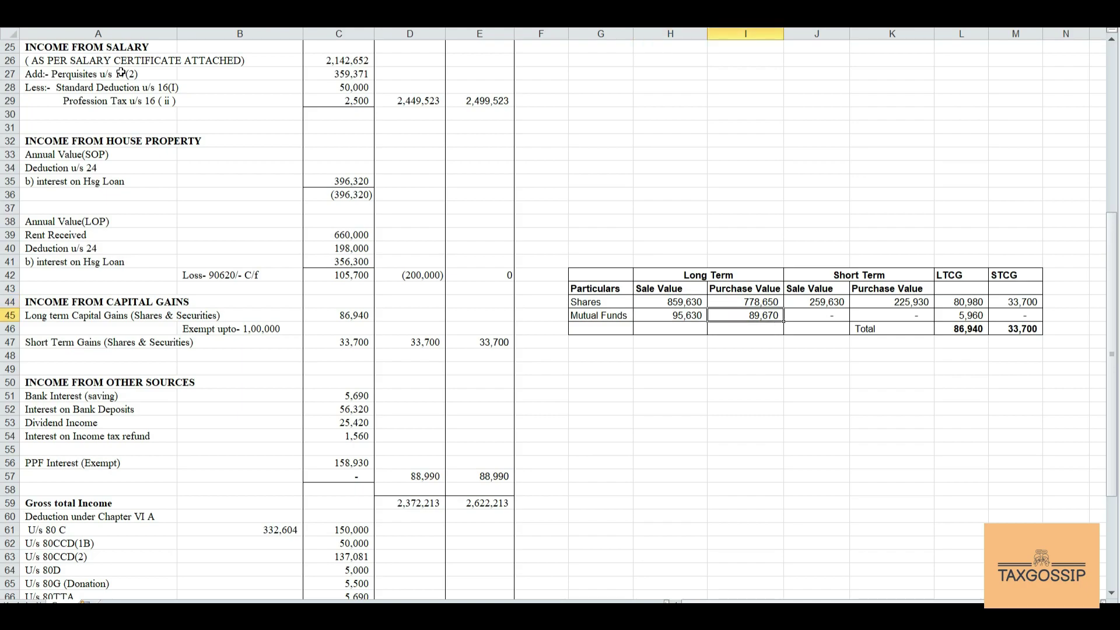
key("Left")
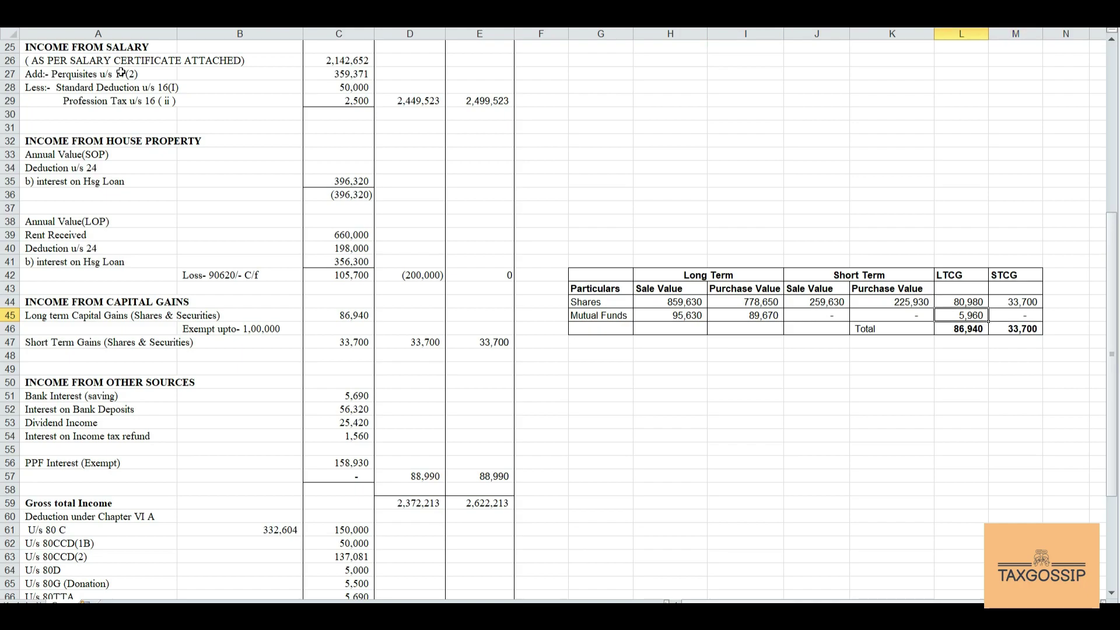
Step: Check the LTCG column from its total in L46 back up to the heading in L42
key("Down")
key("Up")
key("Up")
key("Up")
key("Up")
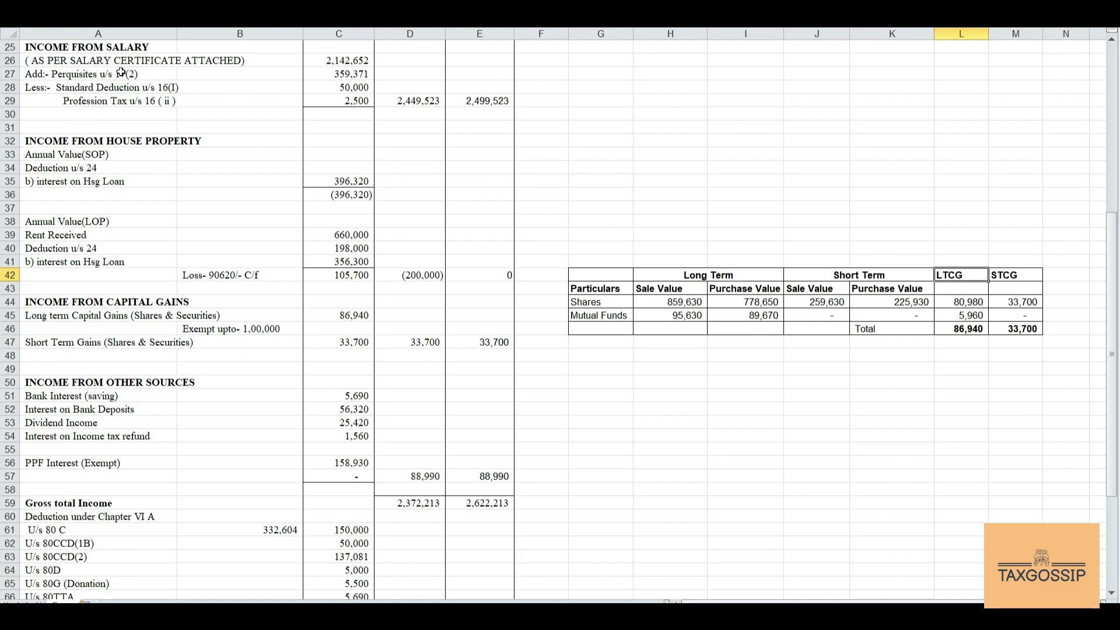
Step: Go back across row 45 to the Mutual Funds label in G45 of the capital gains table
key("Down")
key("Down")
key("Down")
key("Left")
key("Left")
key("Left")
key("Left")
key("Left")
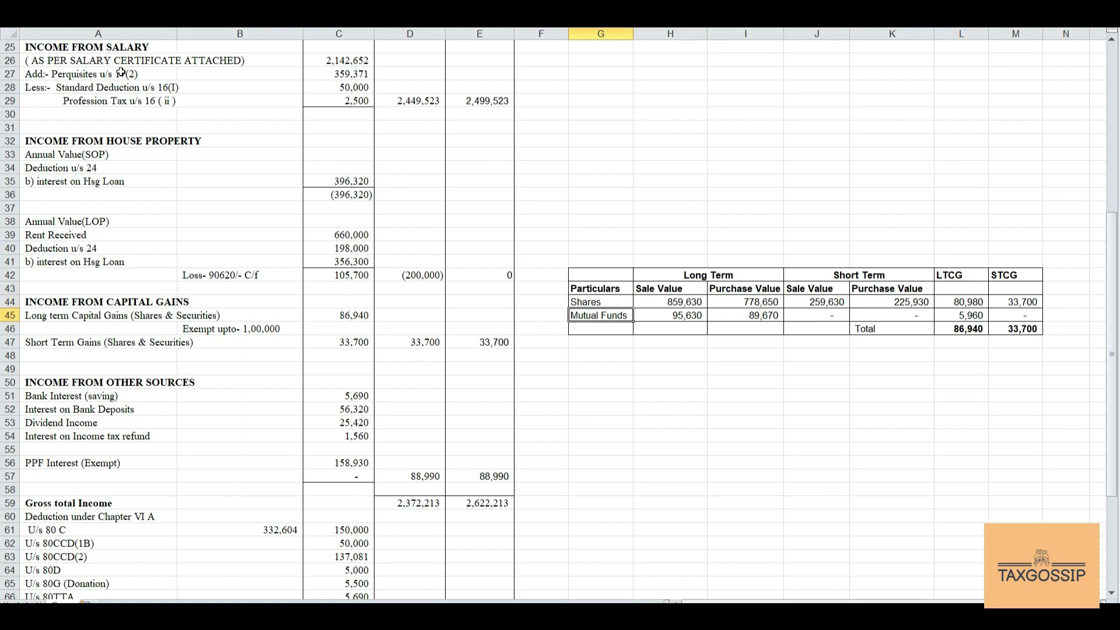
Step: Follow the Mutual Funds row across to the LTCG column and check the total in L46
key("Right")
key("Right")
key("Right")
key("Right")
key("Right")
key("Right")
key("Left")
key("Down")
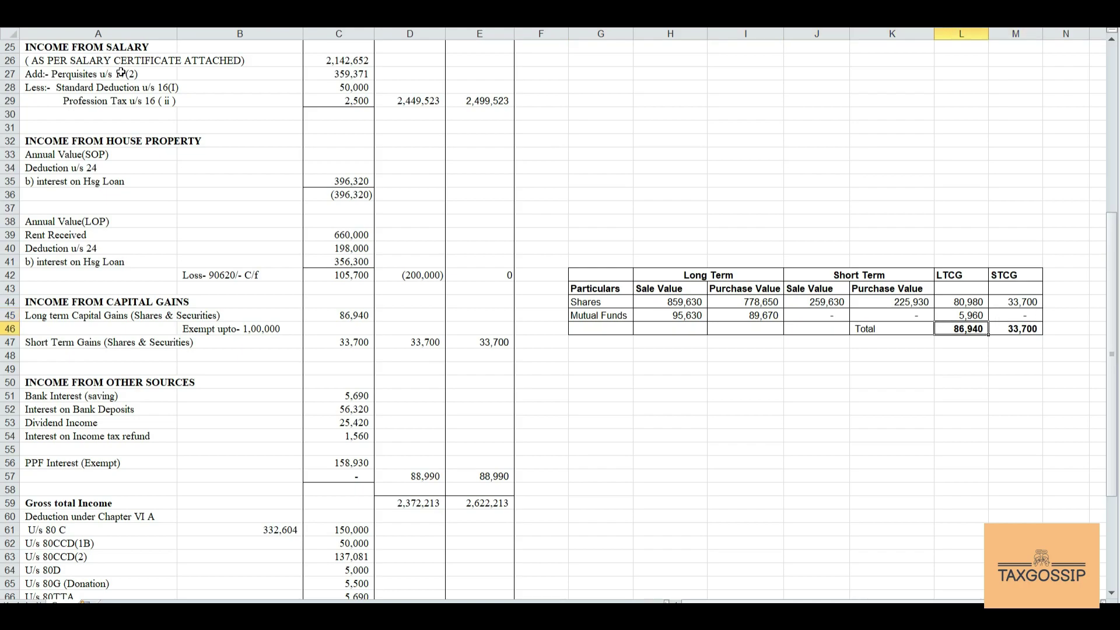
Step: Compare the LTCG total with the long-term capital gains amount and exemption limit note in rows 45 and 46 of the computation
key("Left")
key("Left")
key("Left")
key("Left")
key("Left")
key("Left")
key("Left")
key("Left")
key("Left")
key("Up")
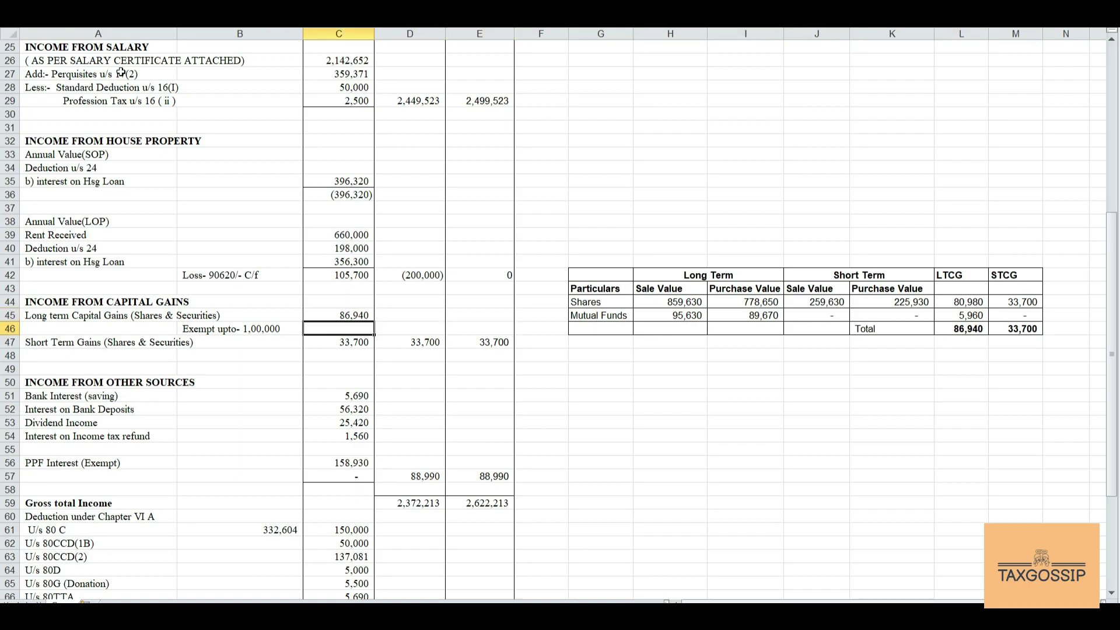
Step: Return to the capital gains table and check the Shares row's short-term values and STCG amount in M44
key("Down")
key("Right")
key("Right")
key("Right")
key("Right")
key("Right")
key("Right")
key("Right")
key("Right")
key("Right")
key("Up")
key("Up")
key("Right")
key("Right")
key("Left")
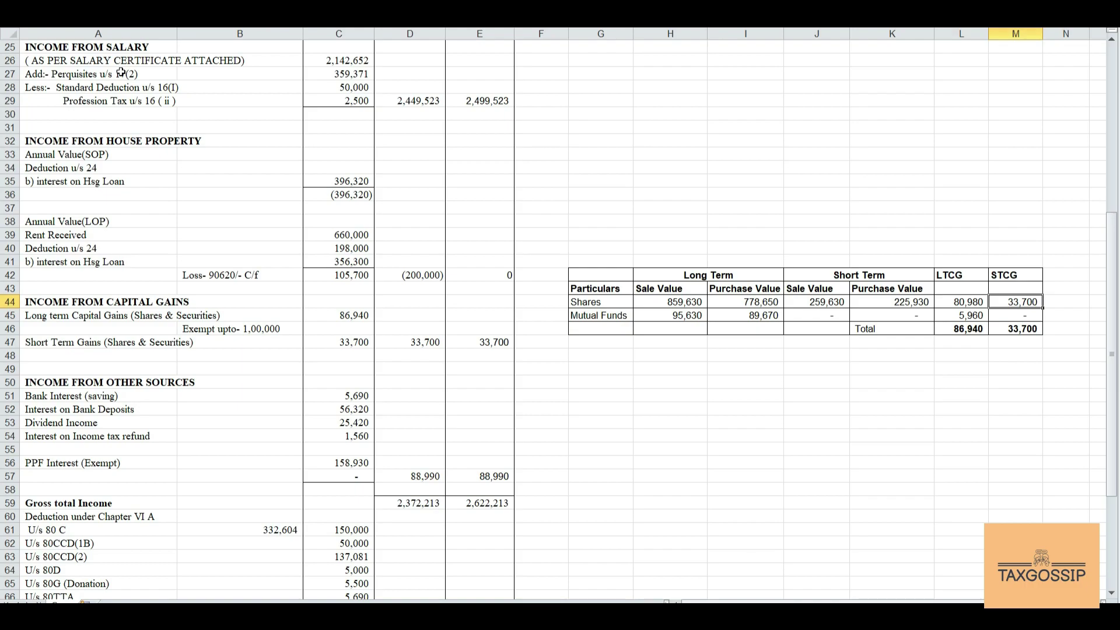
Step: Trace the STCG total in M46 to the Short Term Gains amount in C47 of the computation
key("Down")
key("Down")
key("Left")
key("Left")
key("Left")
key("Left")
key("Left")
key("Left")
key("Left")
key("Left")
key("Left")
key("Left")
key("Down")
key("Right")
key("Left")
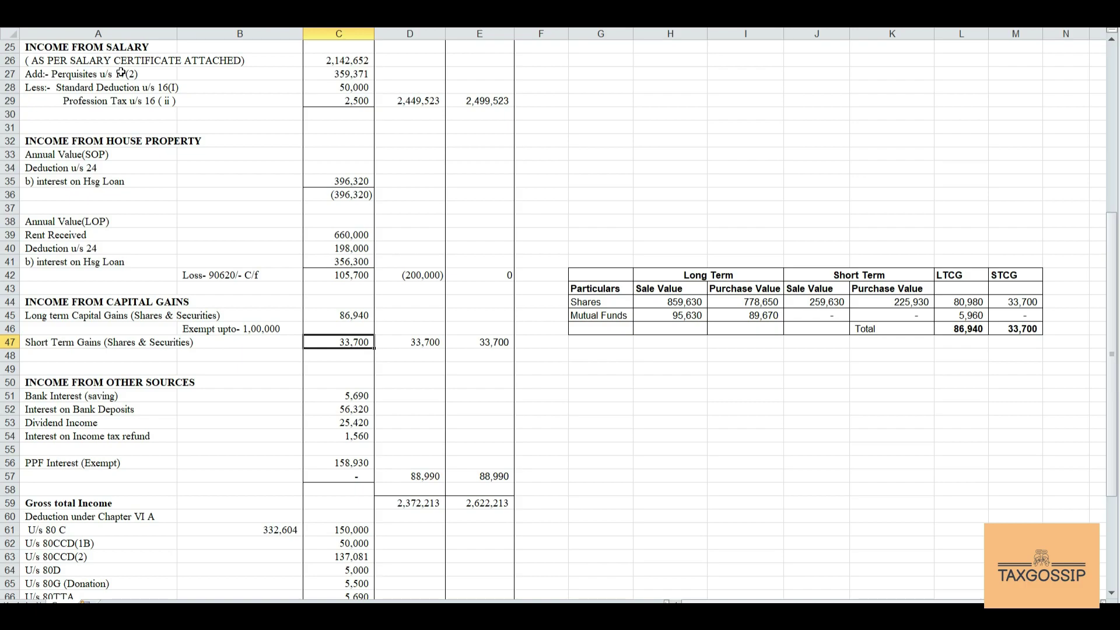
Step: Move down column C from the Short Term Gains amount to the Income from Other Sources section
key("Down")
key("Down")
key("Down")
key("Down")
key("Down")
key("Down")
key("Down")
key("Down")
key("Down")
key("Down")
key("Down")
key("Down")
key("Down")
key("Down")
key("Down")
key("Down")
key("Down")
key("Down")
key("Down")
key("Down")
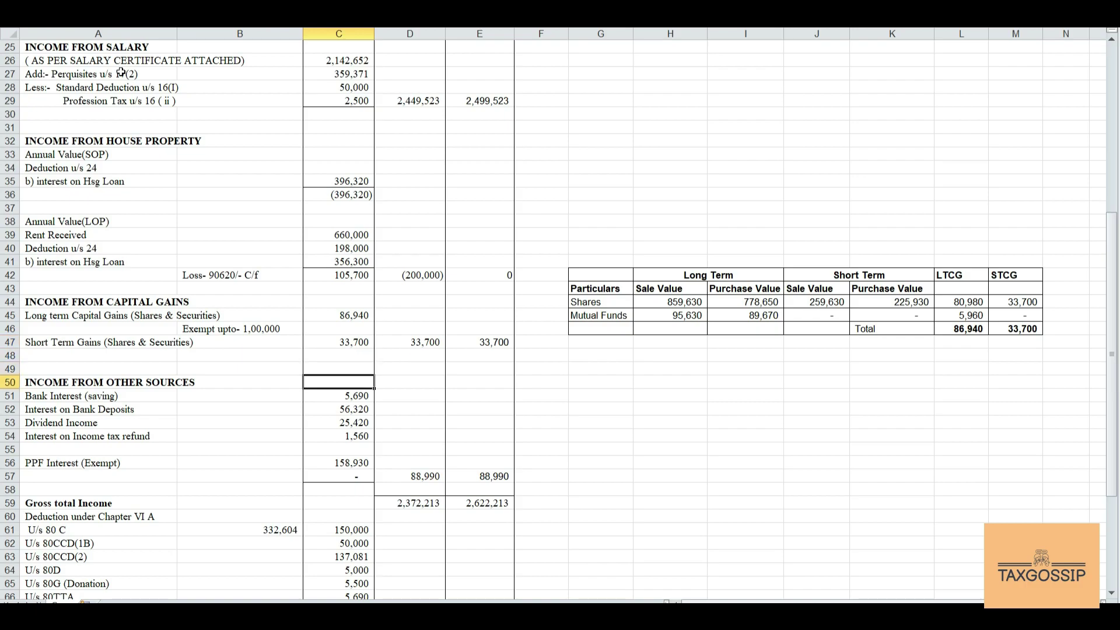
Step: Look over the rows below the Income from Other Sources heading and return to the Bank Interest (saving) amount in C51
key("Down")
key("Down")
key("Down")
key("Down")
key("Down")
key("Down")
key("Down")
key("Up")
key("Up")
key("Up")
key("Up")
key("Up")
key("Up")
key("Up")
key("Up")
key("Up")
key("Up")
key("Up")
key("Up")
key("Up")
key("Up")
key("Up")
key("Up")
key("Up")
key("Up")
key("Up")
key("Up")
key("Up")
key("Up")
key("Up")
key("Up")
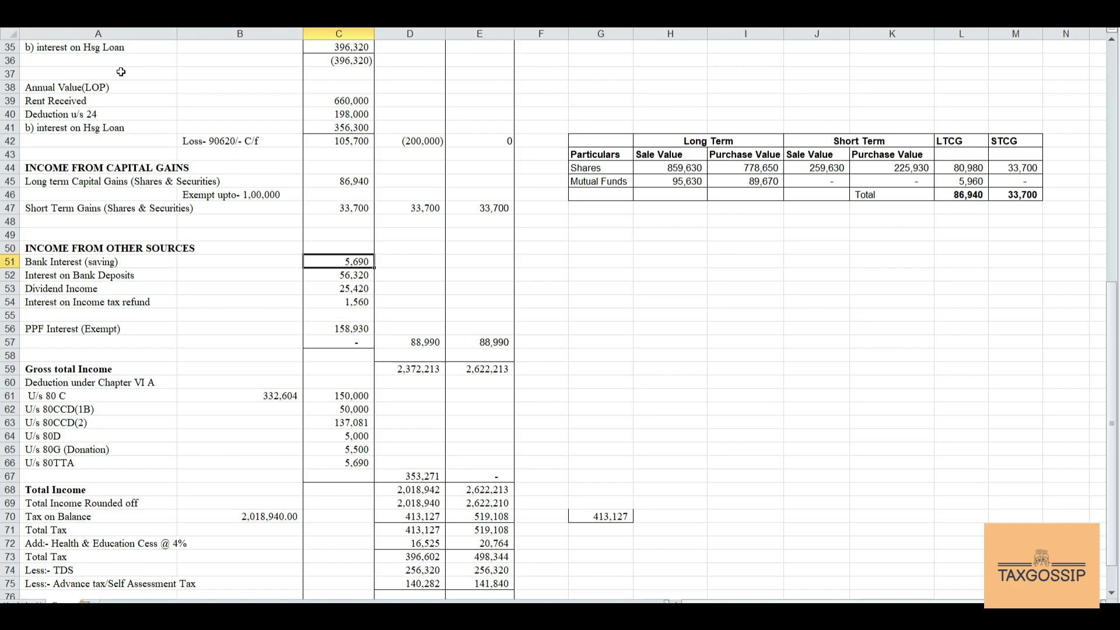
Step: Check the bank deposit interest, dividend income and income tax refund interest amounts in C52 to C54
key("Down")
key("Down")
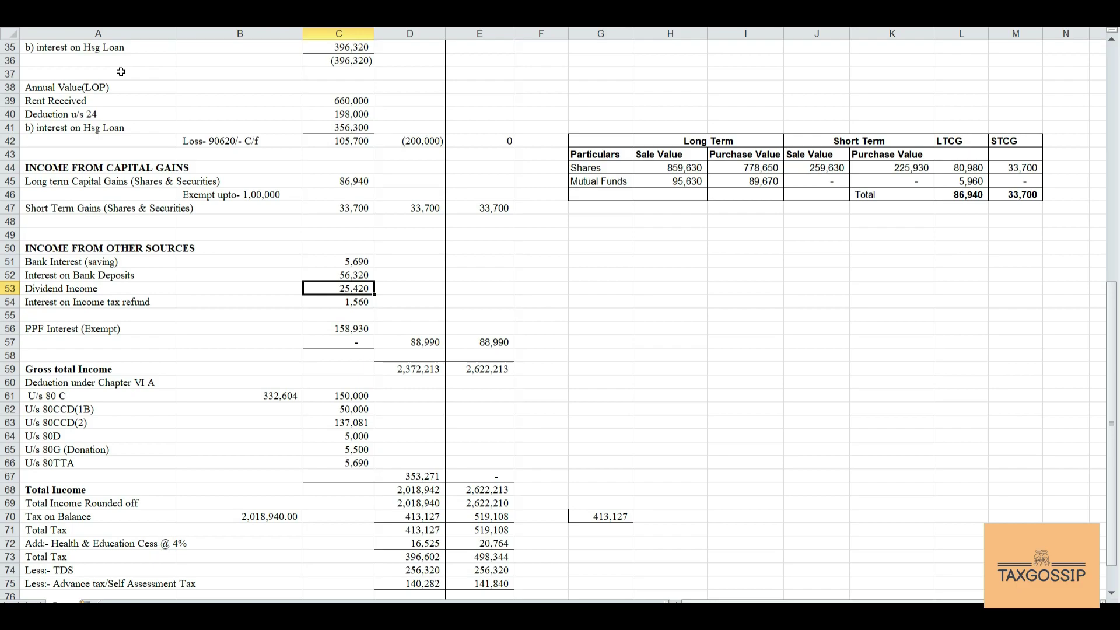
key("Down")
Step: Examine the PPF Interest (Exempt) entry in row 56 and its amount in C56
key("Left")
key("Left")
key("Down")
key("Down")
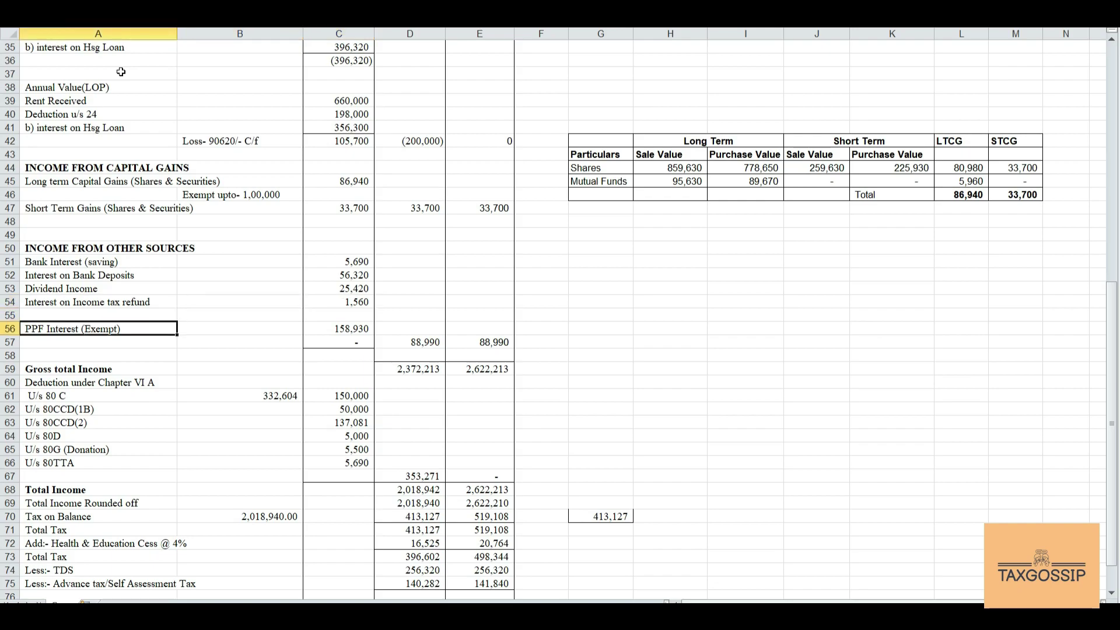
key("Right")
key("Right")
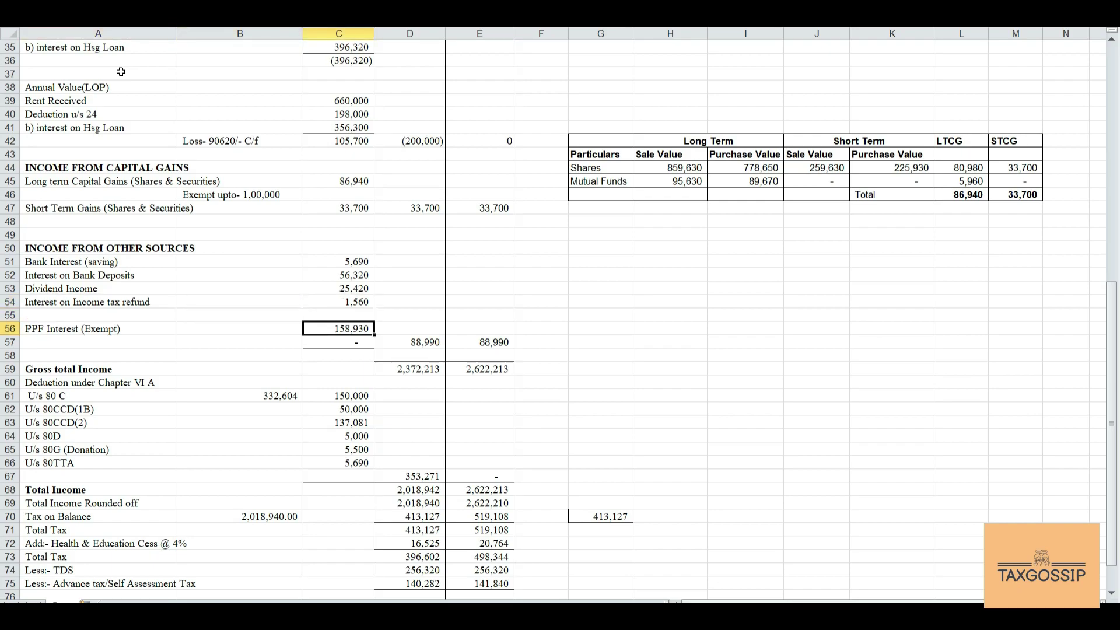
key("Right")
key("Left")
Step: Go back over the other-sources income labels in column A from Bank Interest (saving) to Interest on Income tax refund
key("Up")
key("Up")
key("Left")
key("Left")
key("Up")
key("Up")
key("Up")
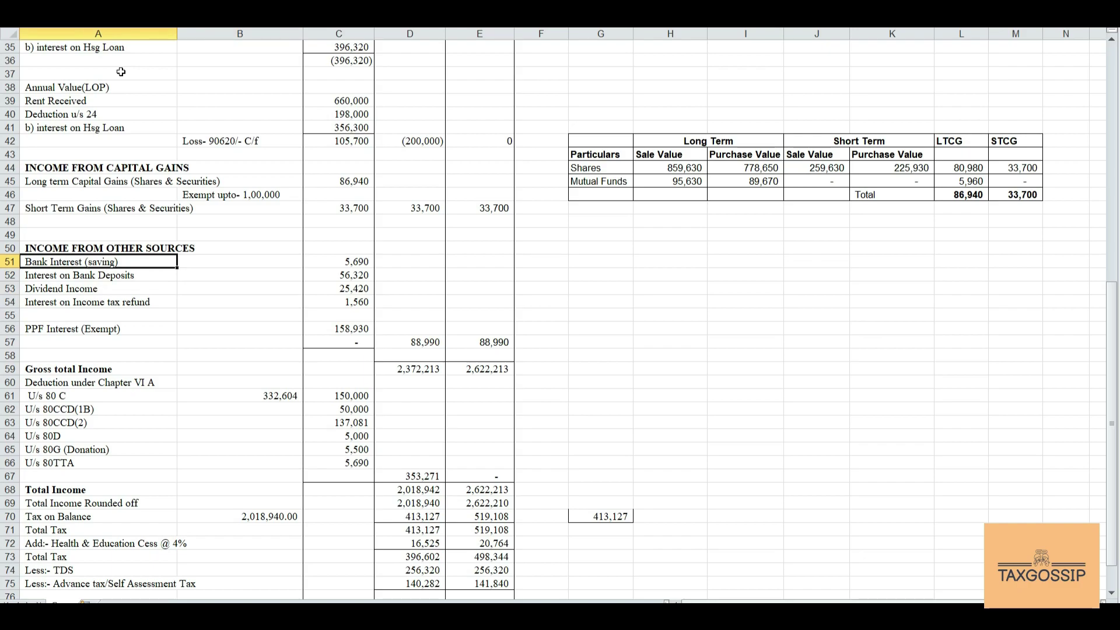
key("Down")
key("Down")
key("Down")
key("Up")
key("Up")
key("Up")
key("Down")
key("Down")
key("Down")
key("Up")
key("Up")
key("Up")
key("Down")
key("Down")
key("Down")
key("Up")
key("Up")
key("Up")
Step: Total the four taxable other-sources amounts in D57 with the formula =+C51+C52+C53+C54
key("Right")
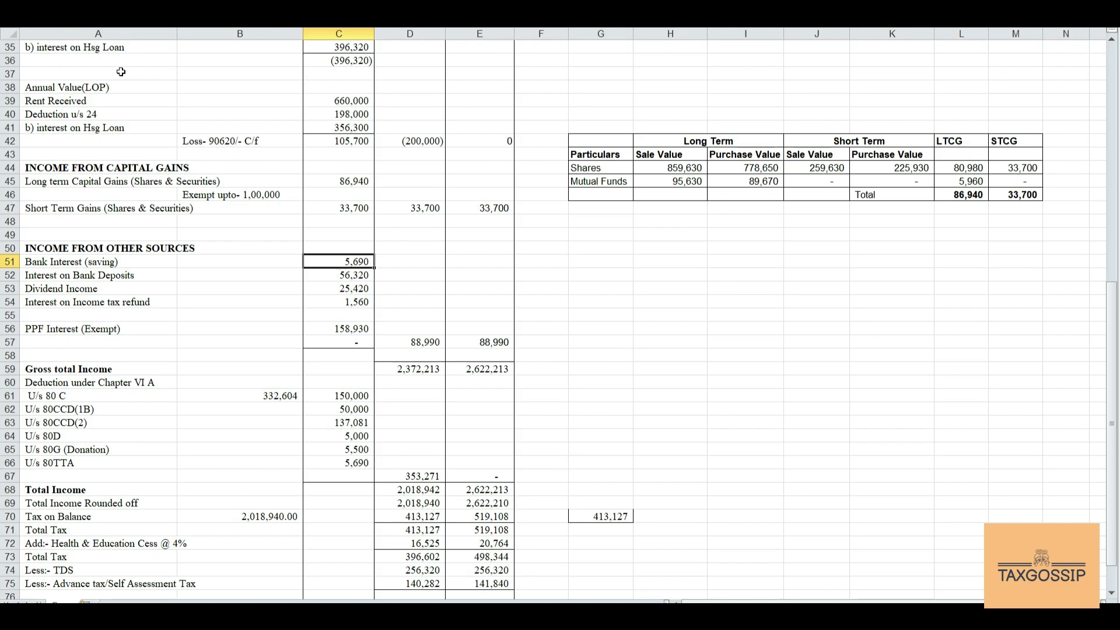
key("Down")
key("Down")
key("Down")
key("Down")
key("Down")
key("Right")
key("Down")
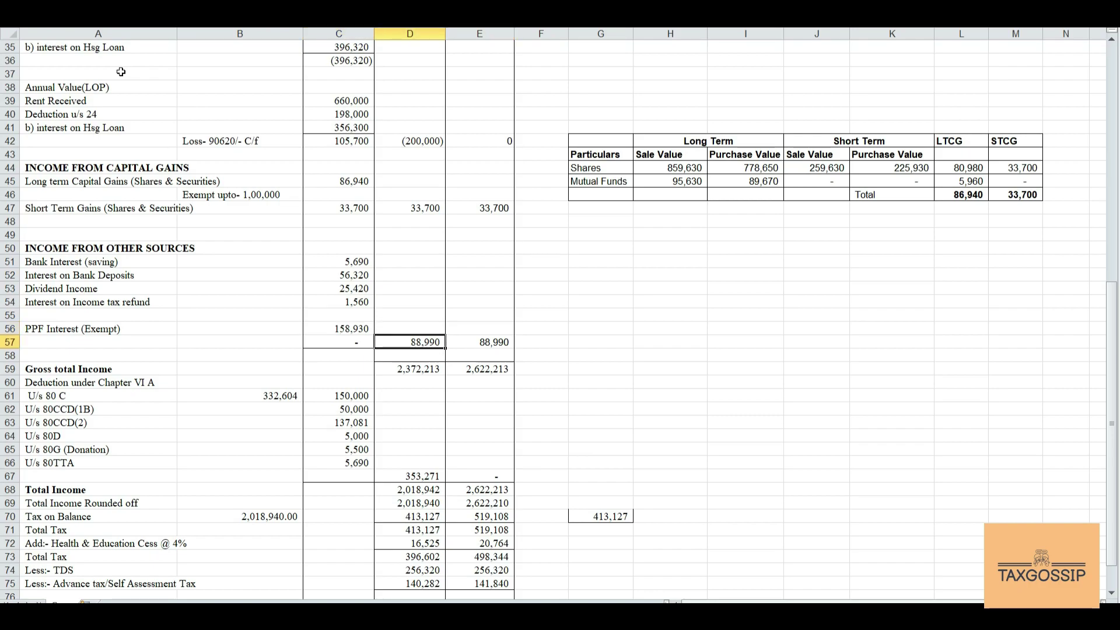
type("=+C51+C52+C53+C54")
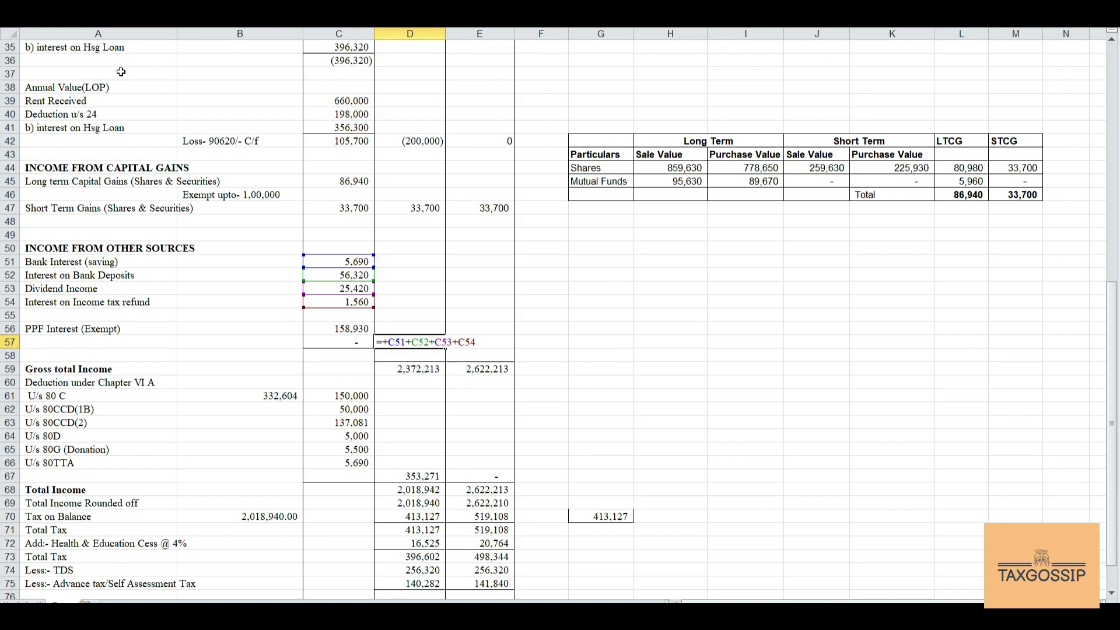
key("Return")
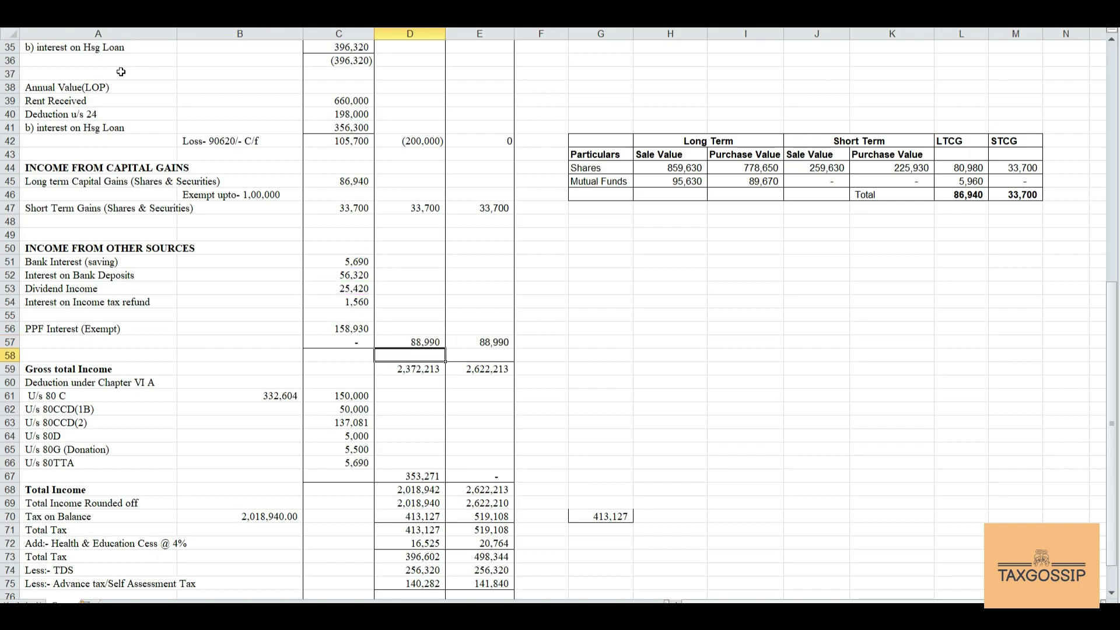
Step: Inspect the formula behind the Gross total Income figure in D59, leaving it as is
key("Down")
key("Down")
key("Down")
key("Up")
key("Up")
key("F2")
key("Return")
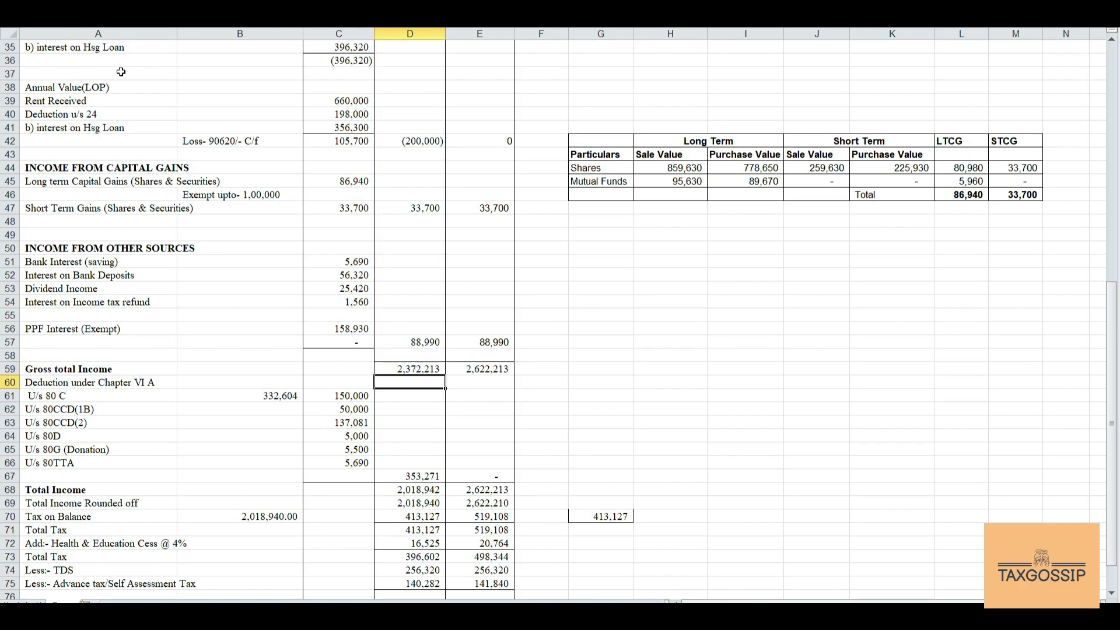
Step: Look over the Chapter VI A deduction amounts and the tax computation rows down to below Balance payable/(Refund)
key("Left")
key("Down")
key("Down")
key("Down")
key("Down")
key("Down")
key("Down")
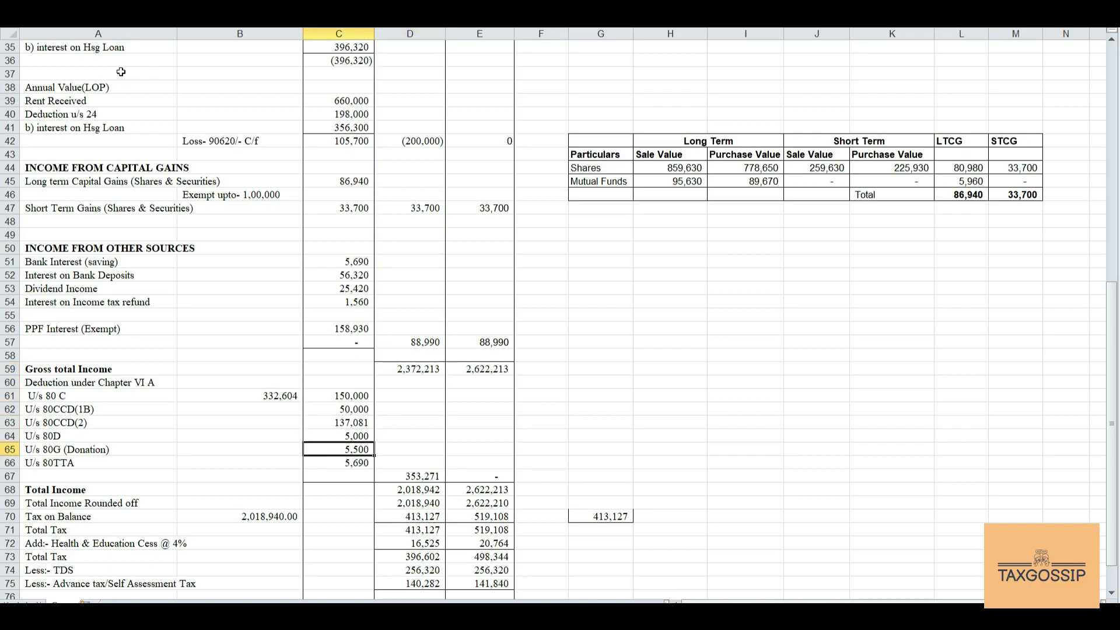
key("Down")
key("Down")
key("Down")
key("Down")
key("Down")
key("Down")
key("Down")
key("Down")
key("Down")
key("Down")
key("Down")
key("Down")
key("Down")
key("Down")
key("Down")
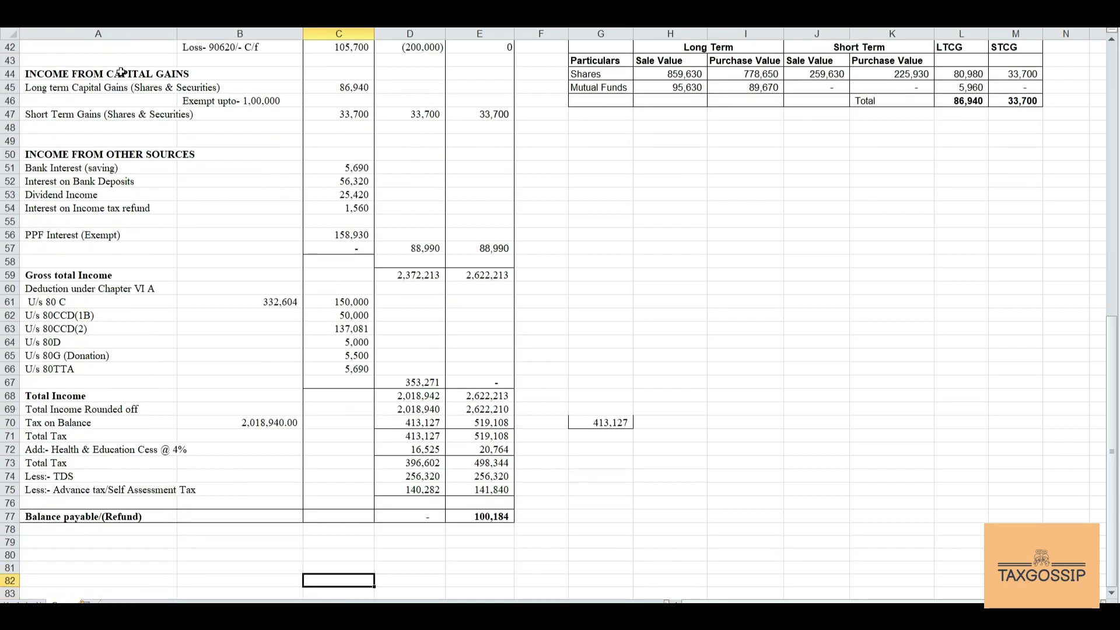
Step: Return to the Deduction under Chapter VI A heading in A60
key("Up")
key("Up")
key("Up")
key("Up")
key("Up")
key("Up")
key("Up")
key("Up")
key("Up")
key("Up")
key("Up")
key("Up")
key("Up")
key("Up")
key("Up")
key("Up")
key("Up")
key("Up")
key("Up")
key("Up")
key("Left")
key("Left")
key("Down")
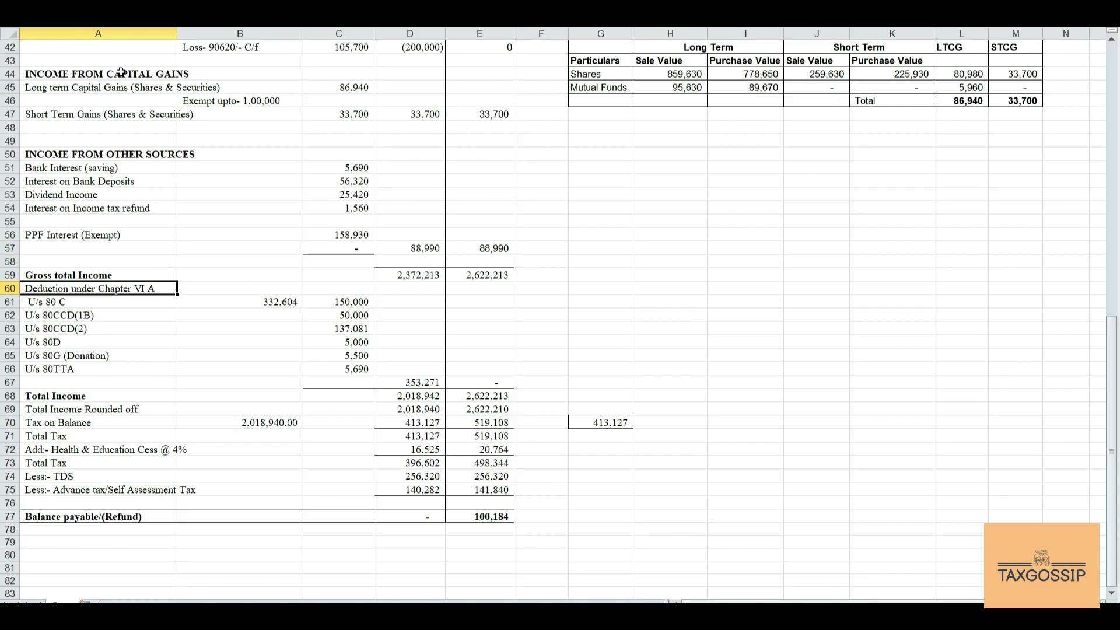
Step: Review the deduction labels from U/s 80 C to U/s 80TTA and go back to U/s 80 C in A61
key("Down")
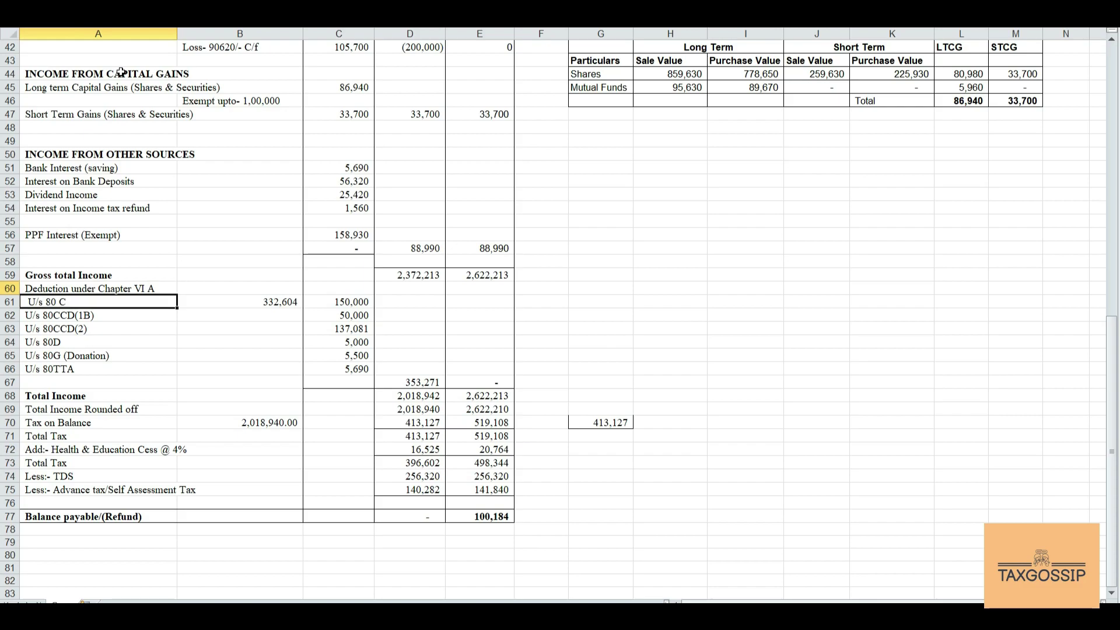
key("Down")
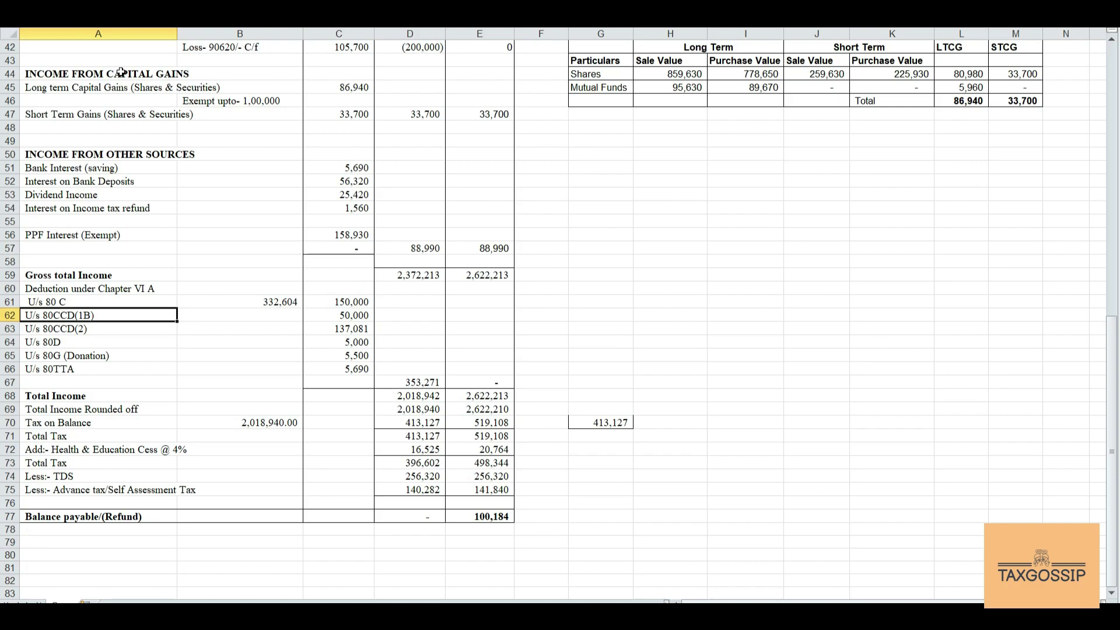
key("Down")
key("Down")
key("Down")
key("Down")
key("Up")
key("Up")
key("Up")
key("Up")
key("Up")
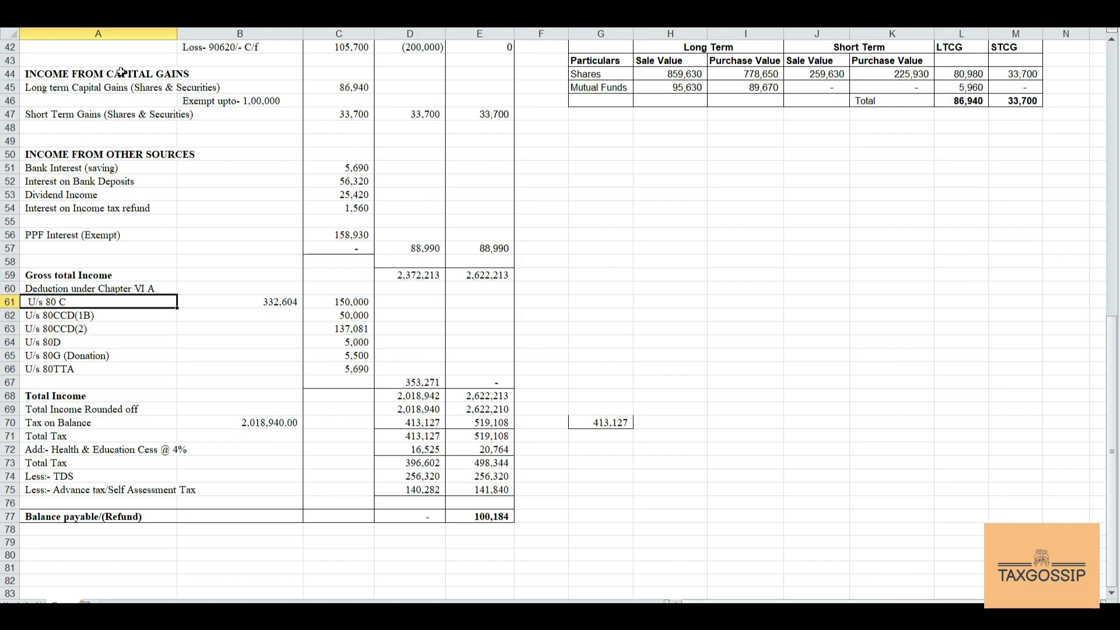
Step: Compare the U/s 80 C investment total in B61 with the deduction allowed in C61
key("Right")
key("Right")
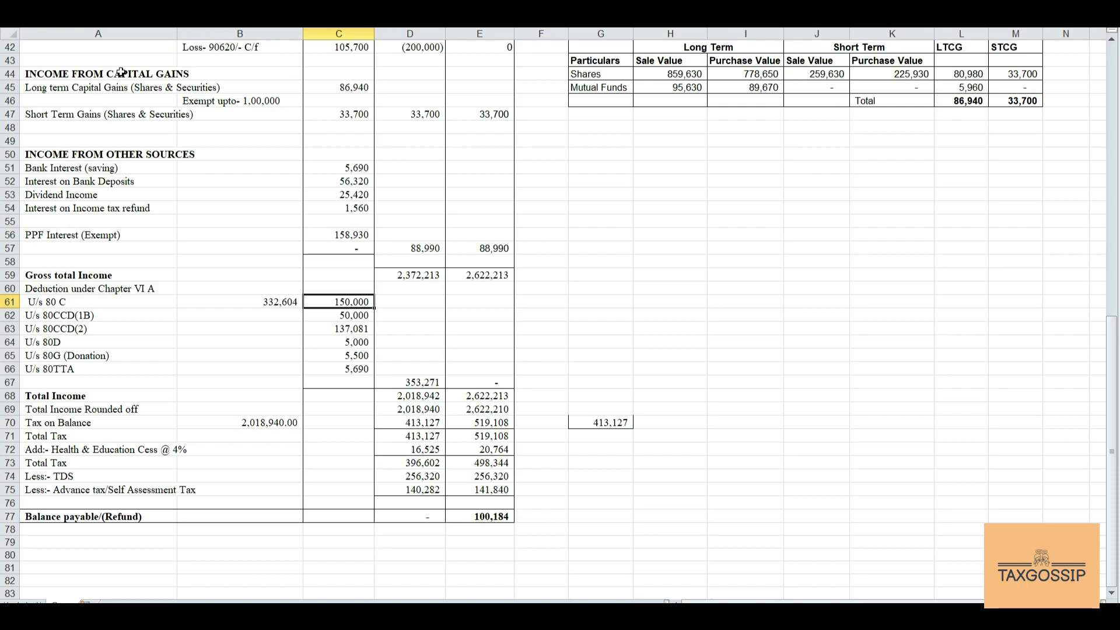
key("Left")
key("Left")
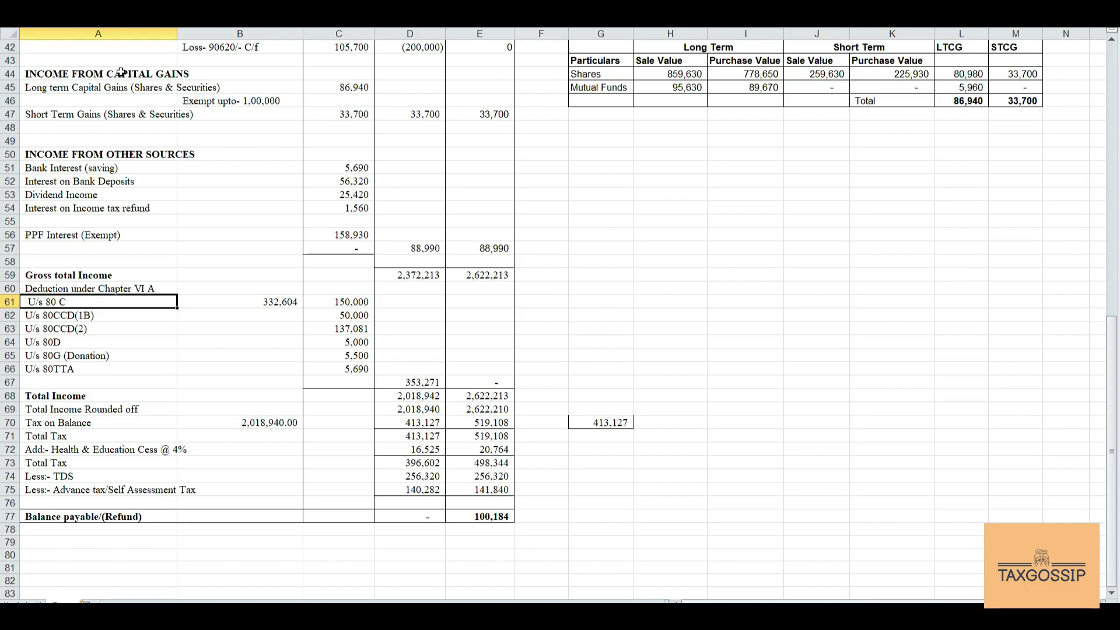
key("Right")
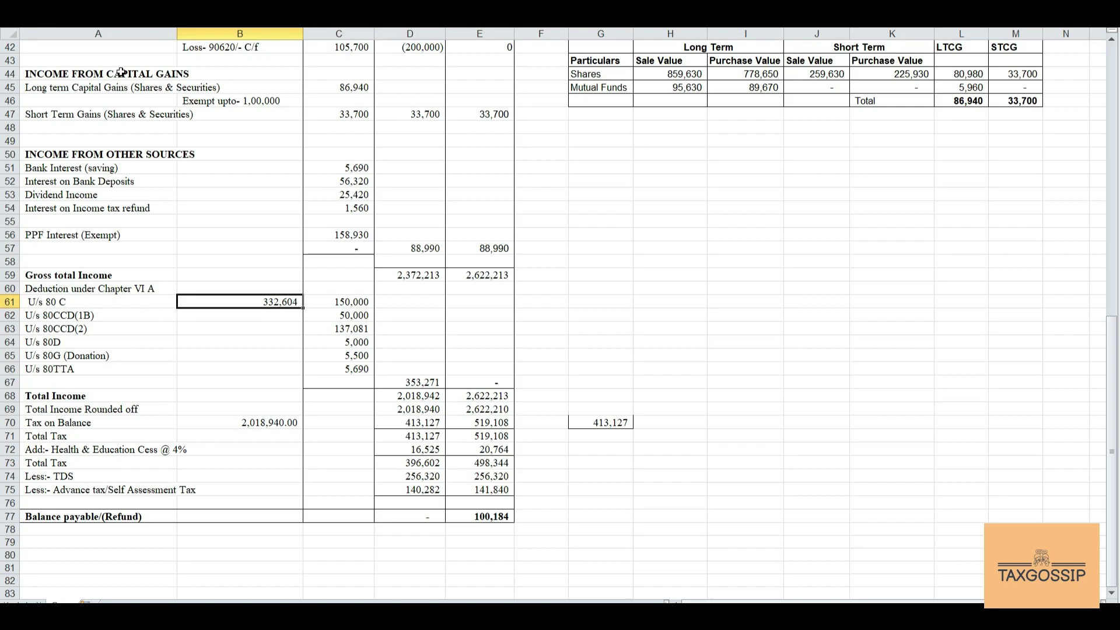
key("Right")
key("Left")
key("Left")
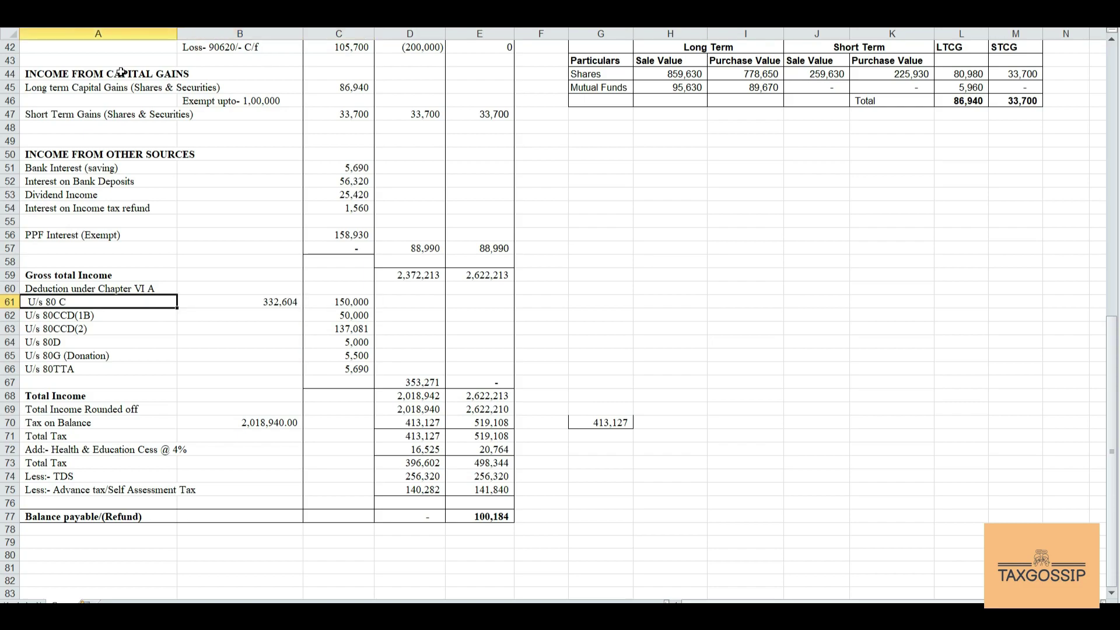
key("Right")
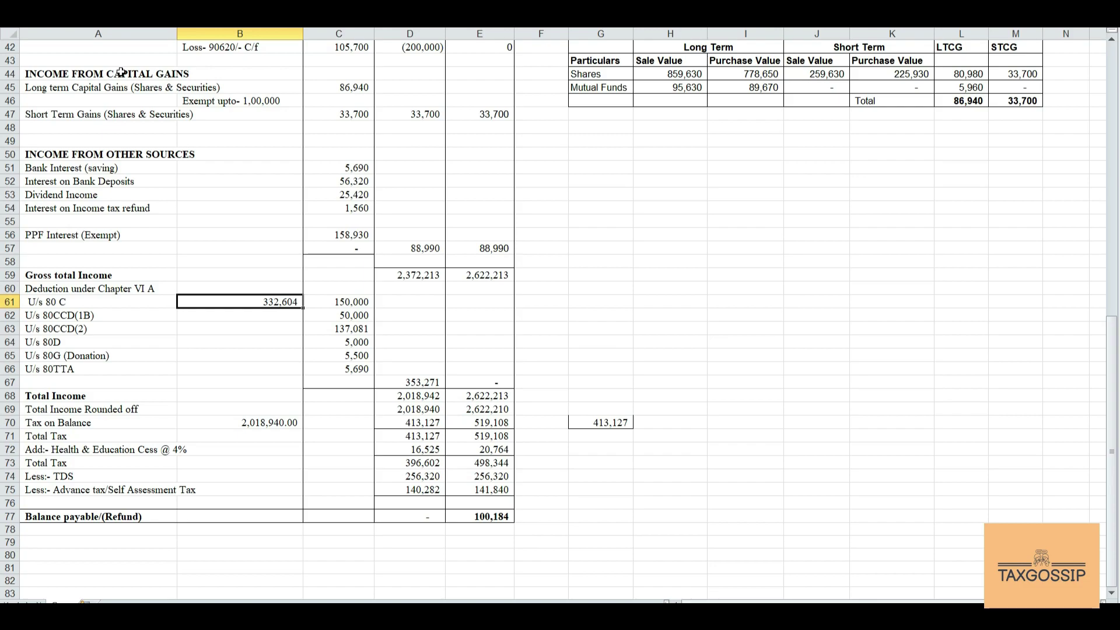
Step: Check the U/s 80CCD(2) deduction and its amount in C63, and move on to the U/s 80D label in A64
key("Down")
key("Left")
key("Down")
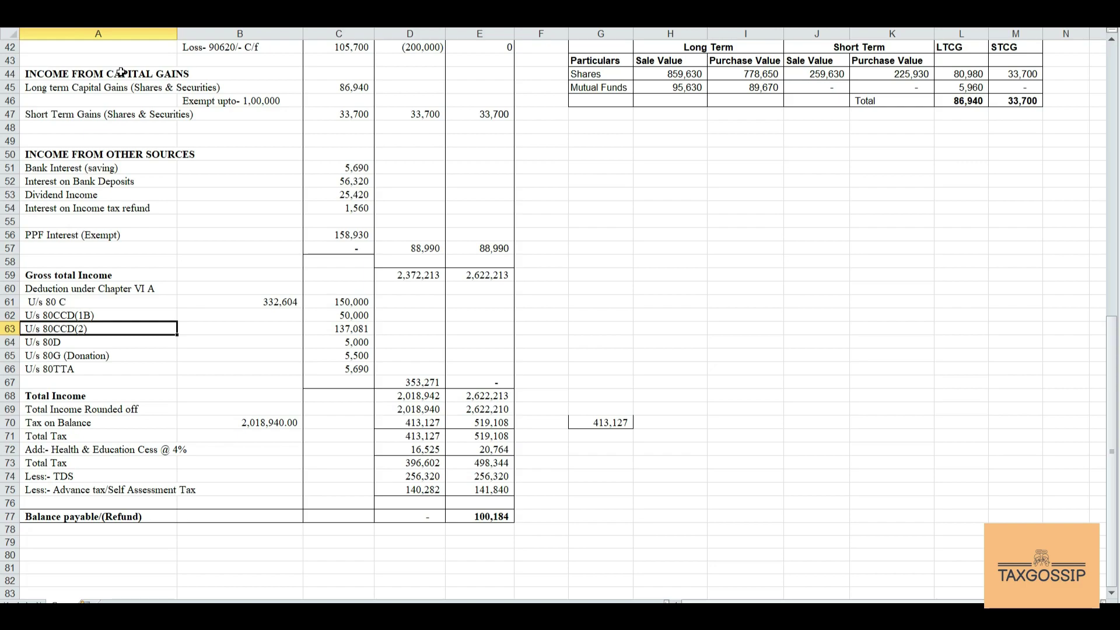
key("Right")
key("Right")
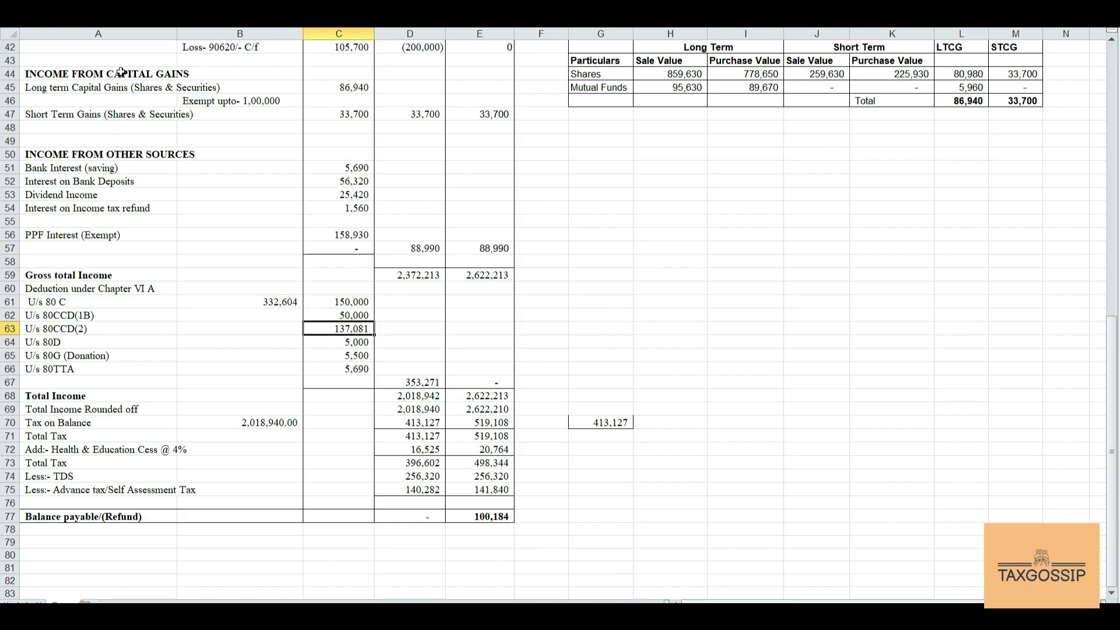
key("Left")
key("Left")
key("Down")
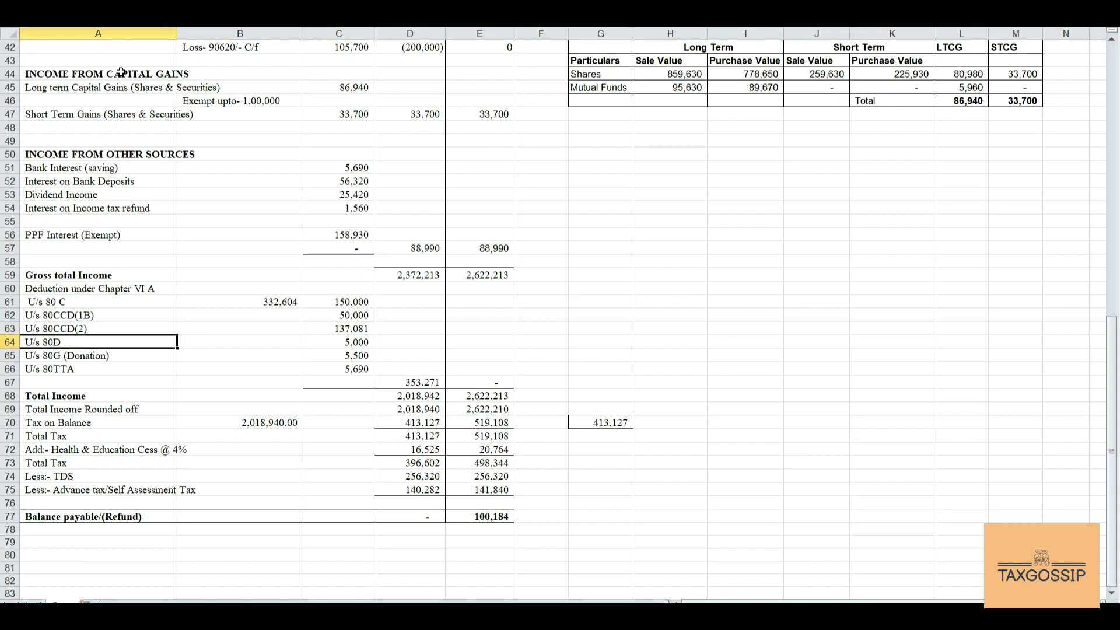
Step: Clear the leftover tax amount from G70, beside the Tax on Balance row
key("Right")
key("Right")
key("Left")
key("Left")
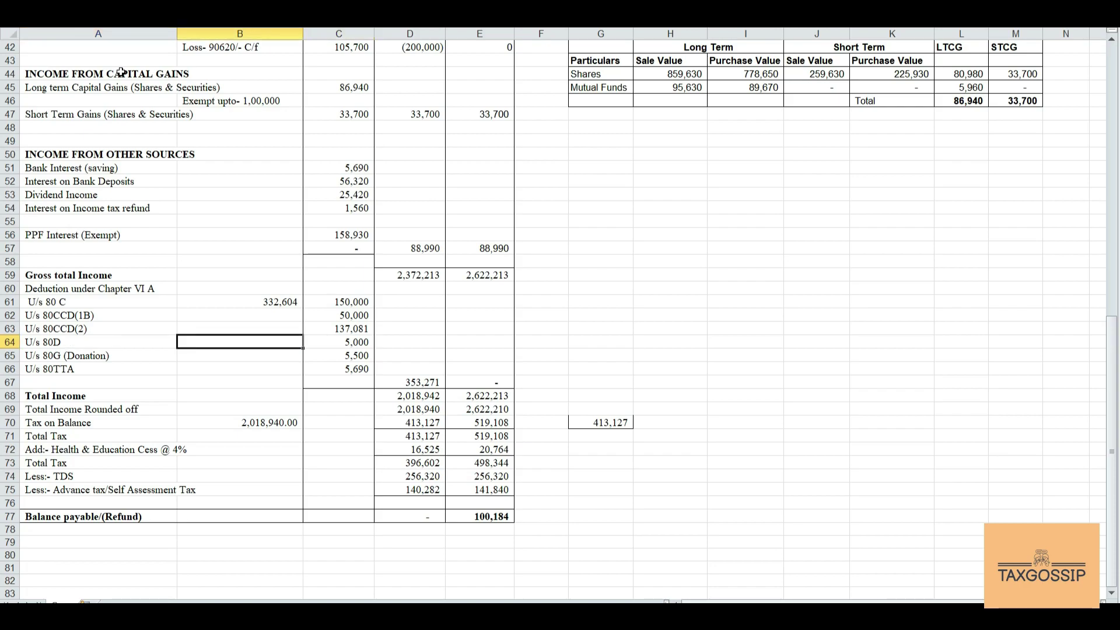
key("Right")
key("Right")
key("Right")
key("Right")
key("Right")
key("Down")
key("Down")
key("Down")
key("Down")
key("Right")
key("Down")
key("Down")
key("Delete")
Step: Enter 25000 in F64 beside the U/s 80D deduction row
key("Left")
key("Left")
key("Left")
key("Left")
key("Up")
key("Up")
key("Up")
key("Up")
key("Up")
key("Up")
key("Right")
key("Right")
key("Right")
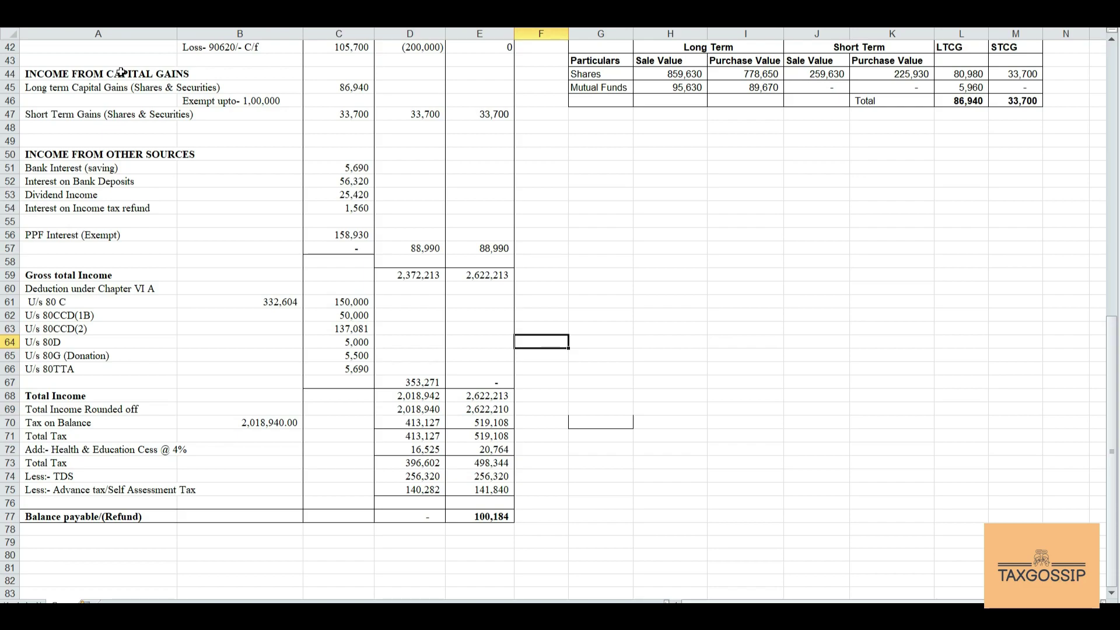
type("25000")
key("Return")
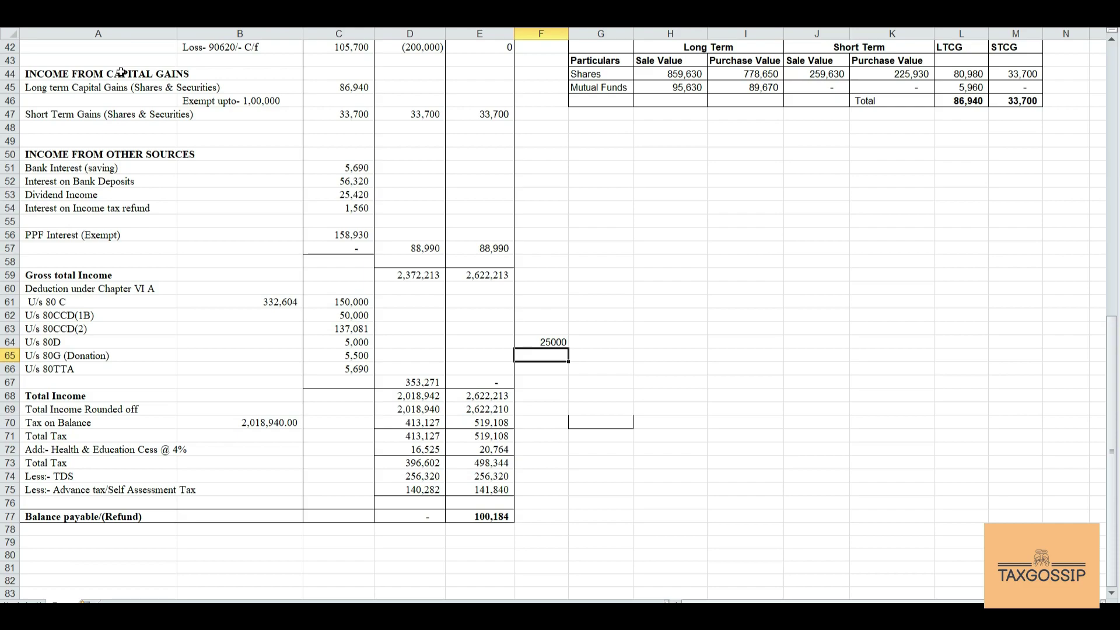
Step: Enter 25000 in F65 and highlight it together with F64
type("25000")
key("Return")
key("Up")
key("shift+Up")
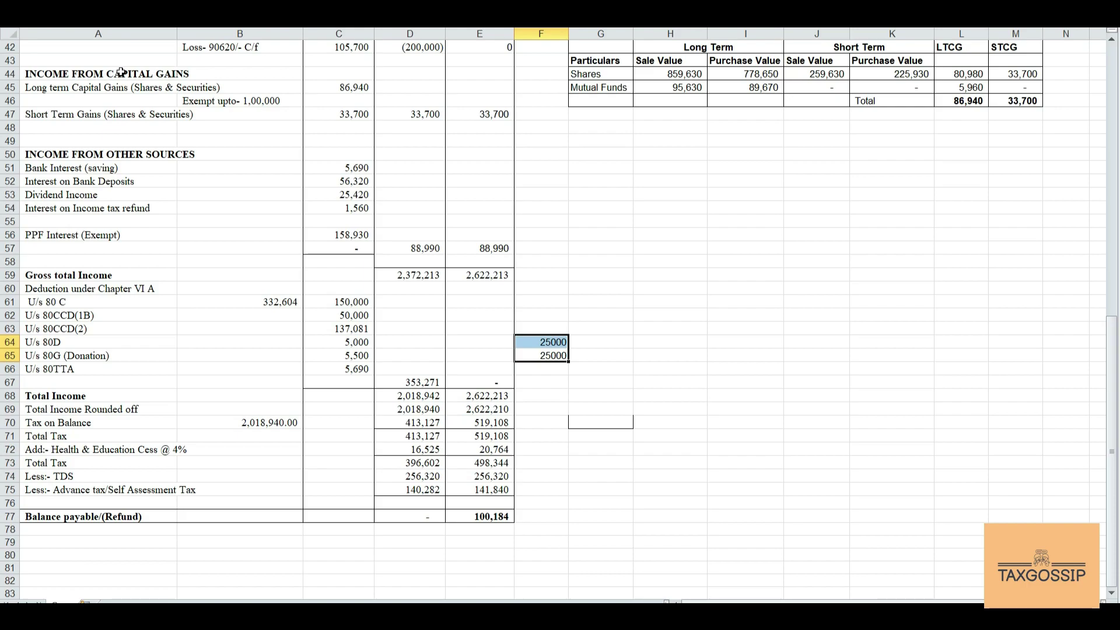
key("shift+Down")
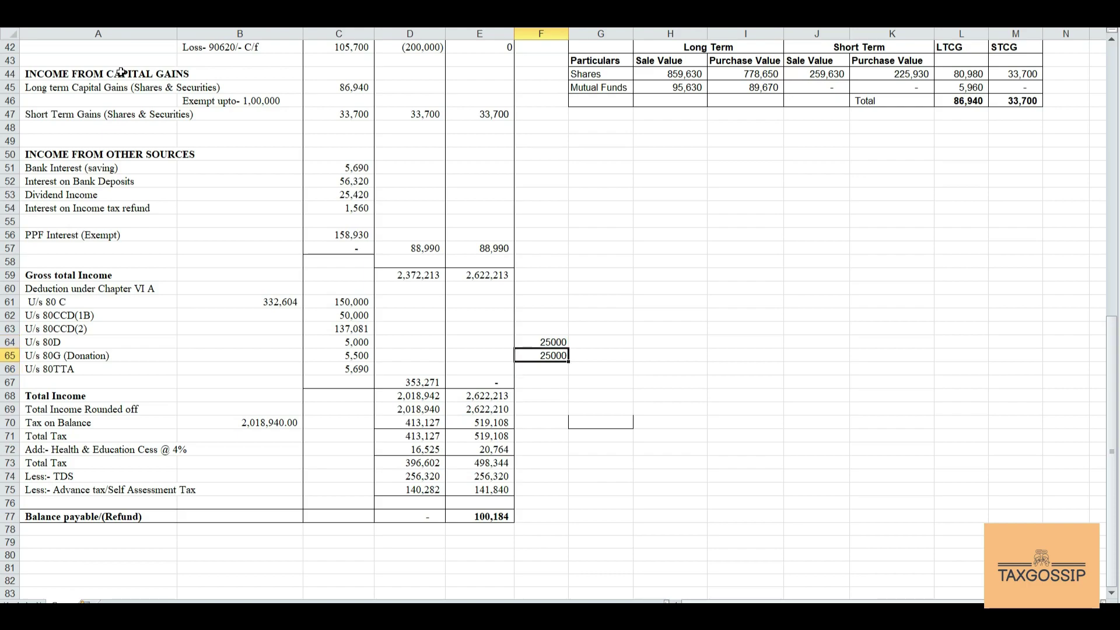
Step: Replace the value in F65 with 50000 and highlight F64:F65
key("Delete")
type("50000")
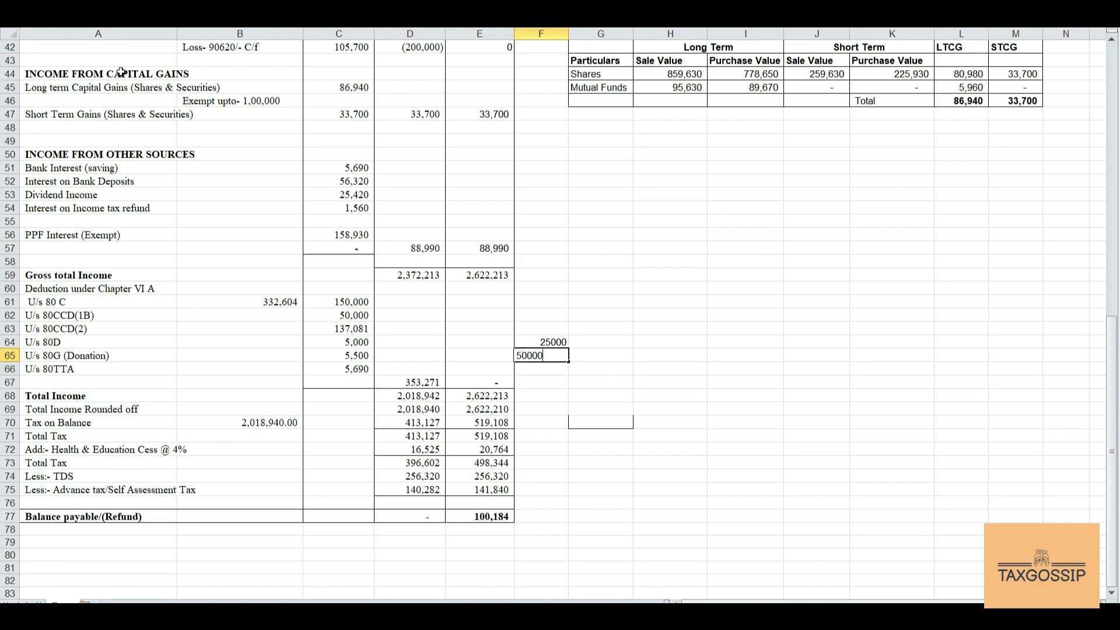
key("Return")
key("Up")
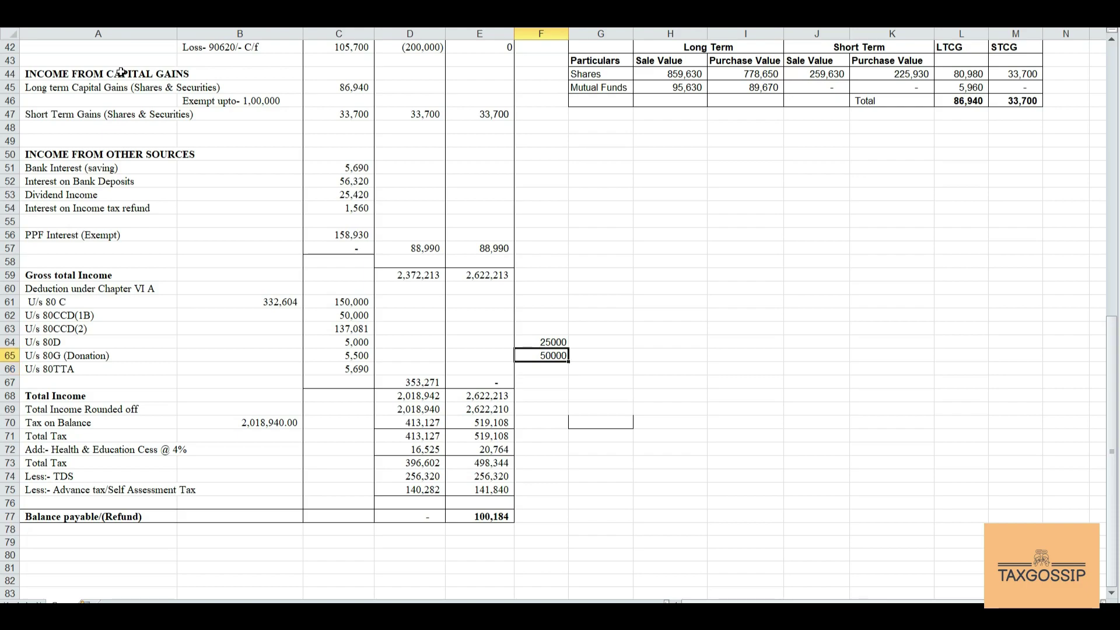
key("Up")
key("shift+Down")
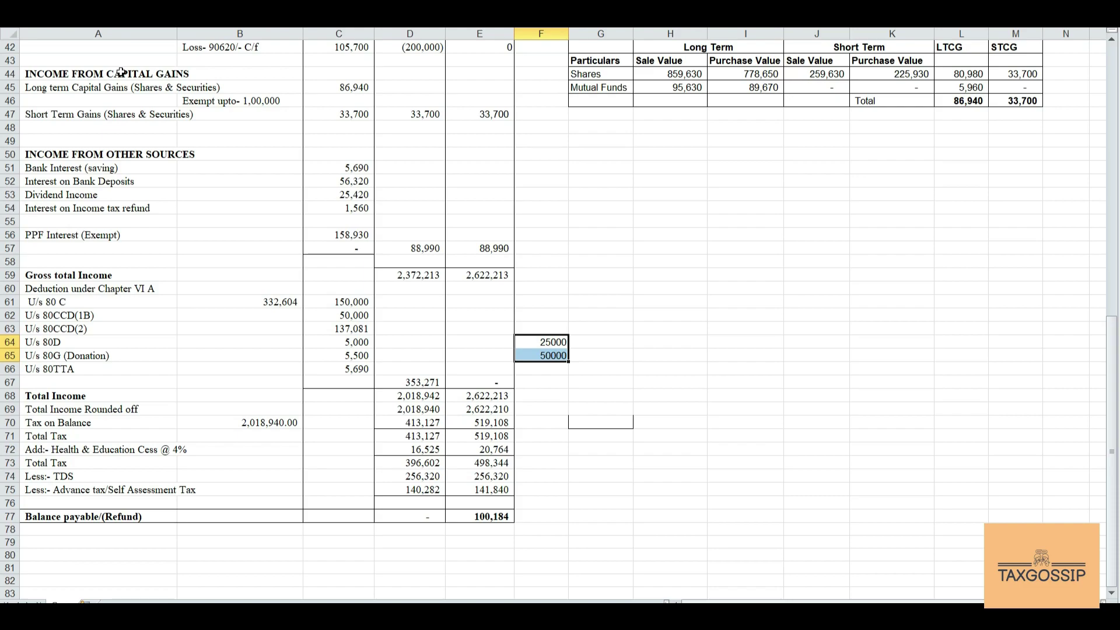
Step: Check the U/s 80G (Donation) label in A65 and its amount in C65
left_click(338, 358)
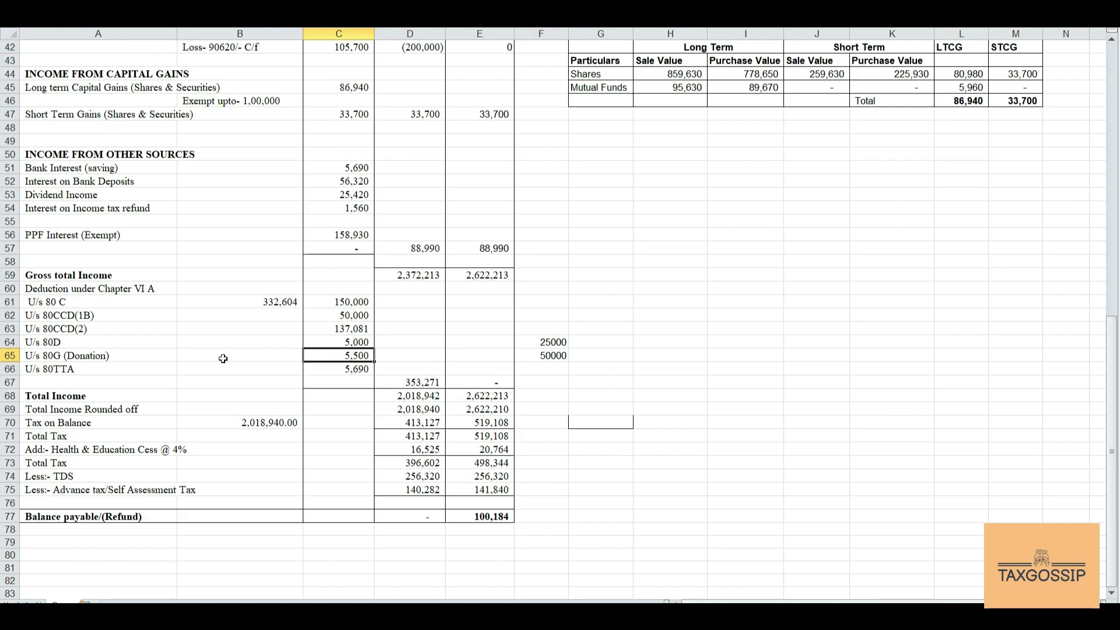
left_click(152, 356)
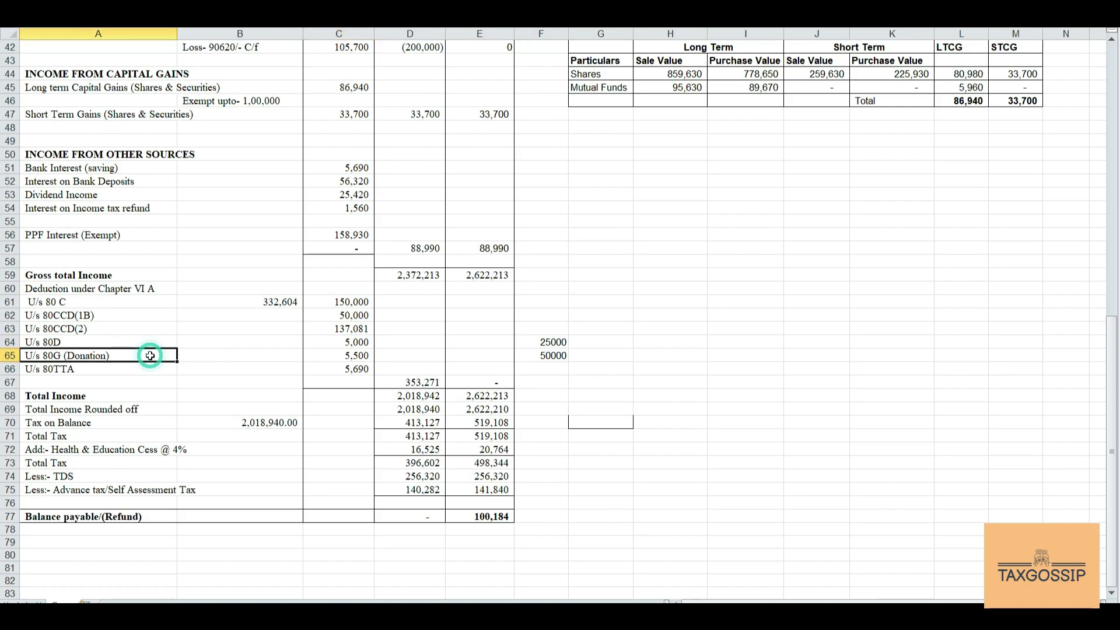
left_click(322, 356)
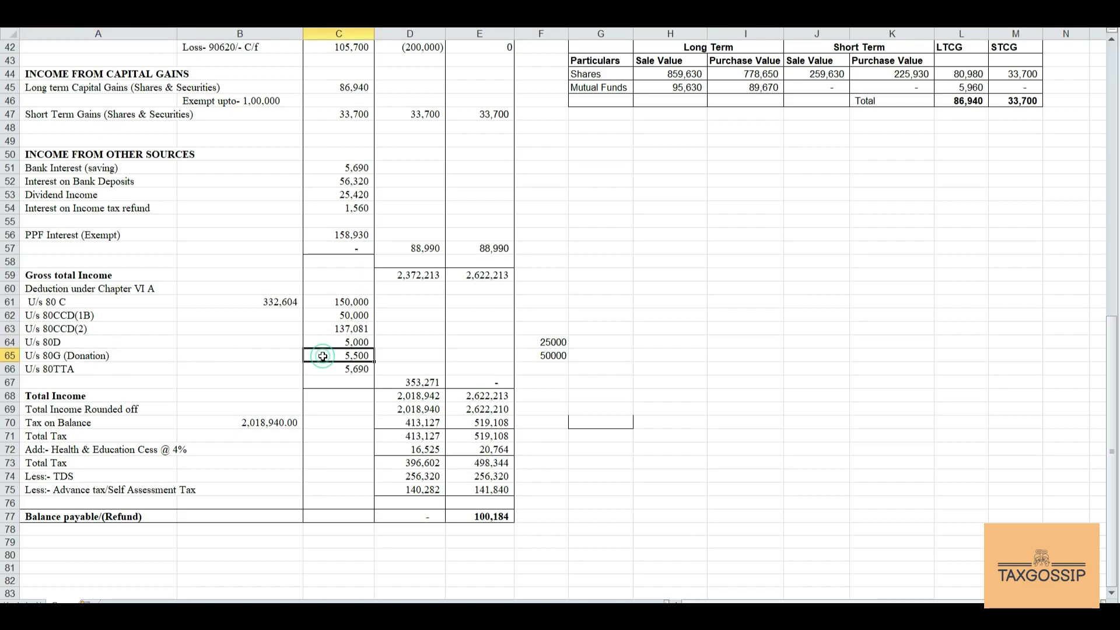
Step: Clear the temporary 80D limit figures from F64 and F65
left_click(533, 344)
key("BackSpace")
key("Return")
key("Delete")
key("Left")
key("Left")
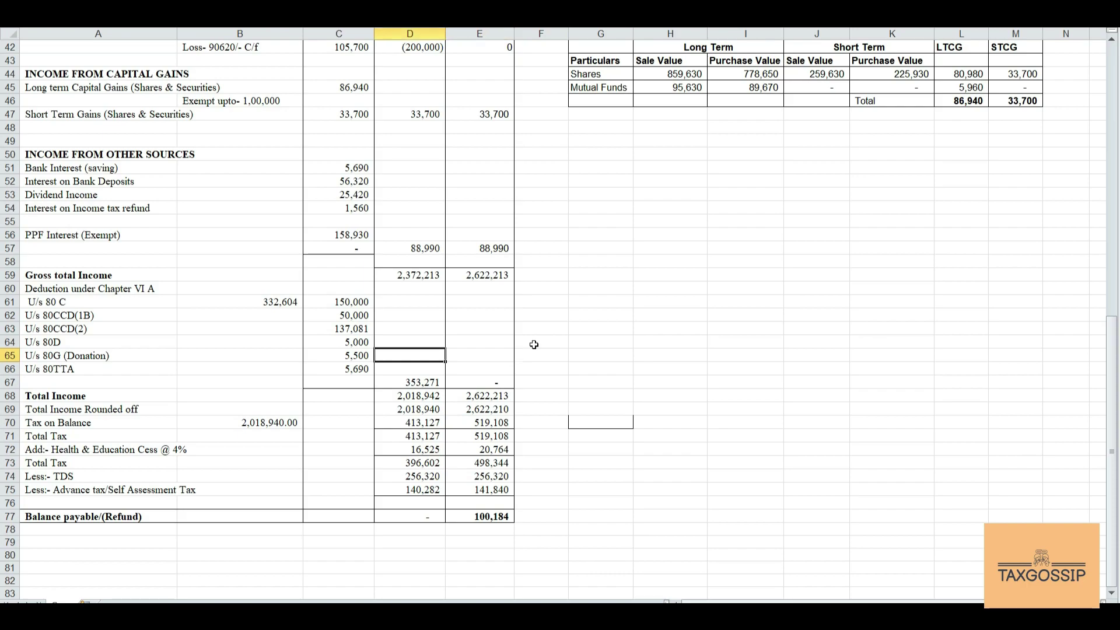
Step: Trace the U/s 80TTA deduction in C66 back to the Bank Interest (saving) amount in C51
key("Left")
key("Down")
key("Up")
key("Right")
key("Down")
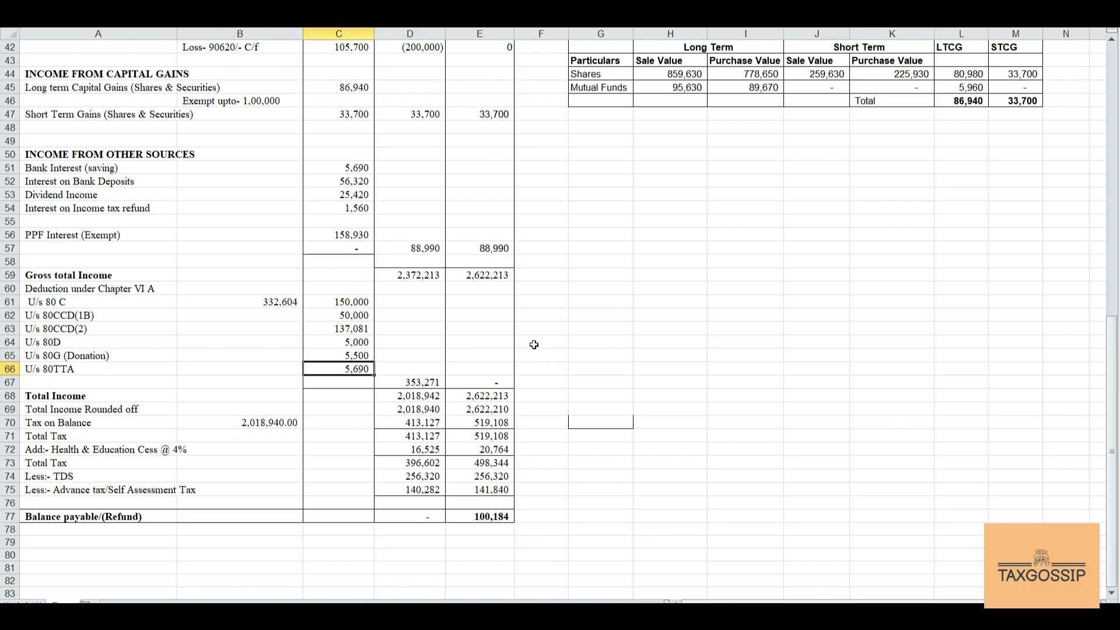
key("Up")
key("Up")
key("Up")
key("Up")
key("Up")
key("Up")
key("Up")
key("Up")
key("Up")
key("Up")
key("Up")
key("Up")
key("Up")
key("Up")
key("Up")
Step: Go back down to the total Chapter VI A deductions in D67
key("Down")
key("Down")
key("Down")
key("Down")
key("Down")
key("Down")
key("Down")
key("Right")
key("Down")
key("Down")
key("Down")
key("Down")
key("Down")
key("Down")
key("Down")
key("Down")
key("Down")
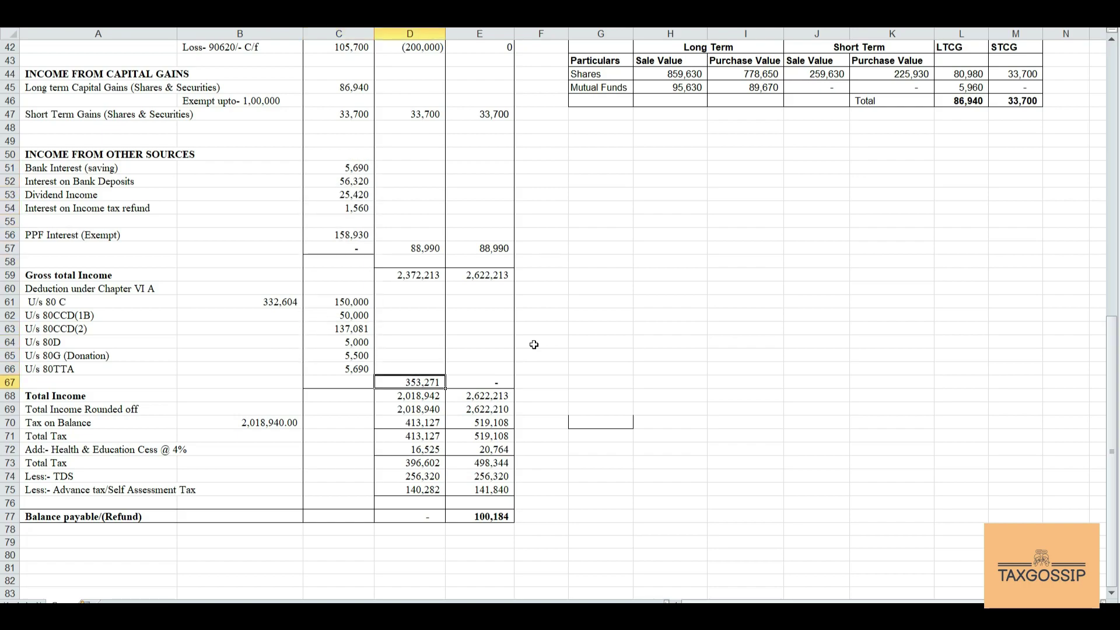
Step: Examine the Total Income row under both schemes in D68 and E68 against the deductions in D67
key("Down")
key("Left")
key("Left")
key("Left")
key("Right")
key("Right")
key("Right")
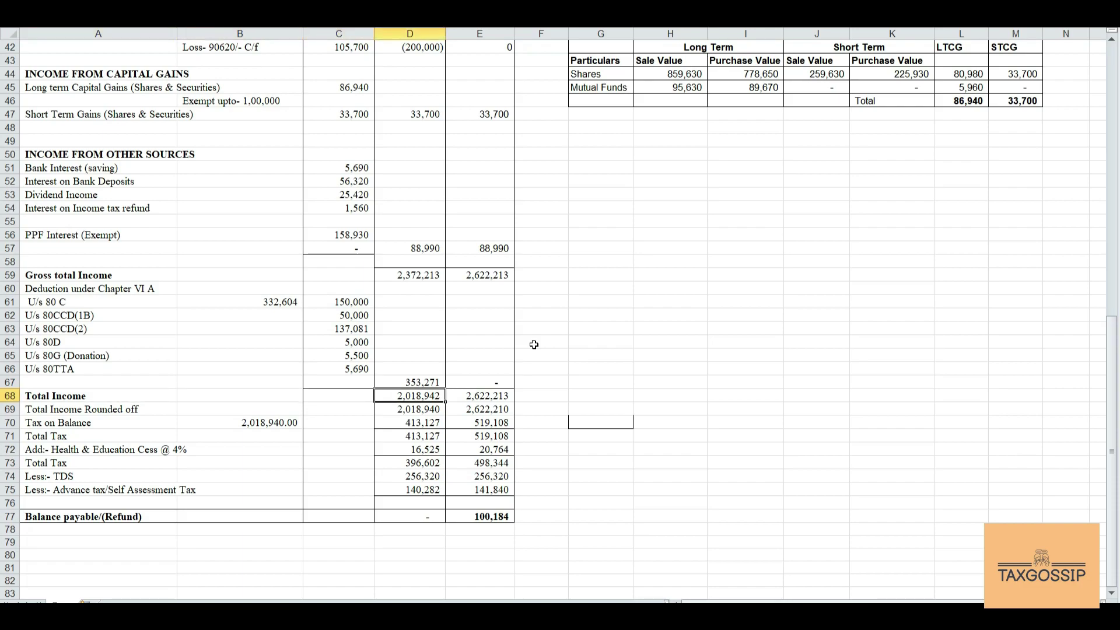
key("Up")
key("Down")
key("Right")
key("Left")
Step: Check the Tax on Balance in D70 with its base in B70, and the Short Term Gains in C47
key("Down")
key("Down")
key("Left")
key("Left")
key("Right")
key("Right")
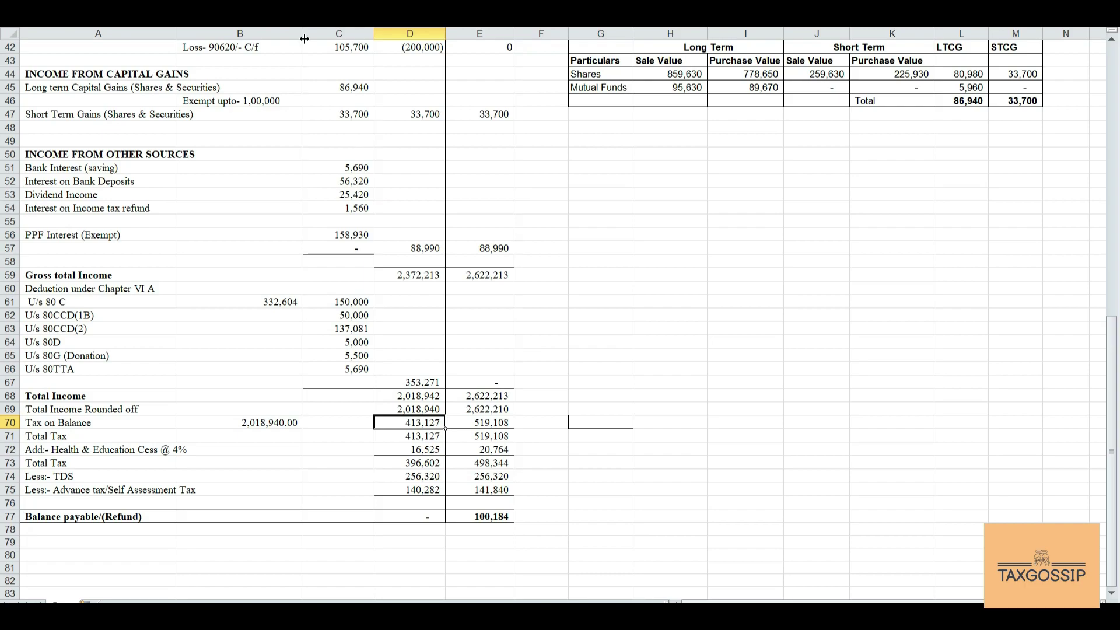
left_click(336, 115)
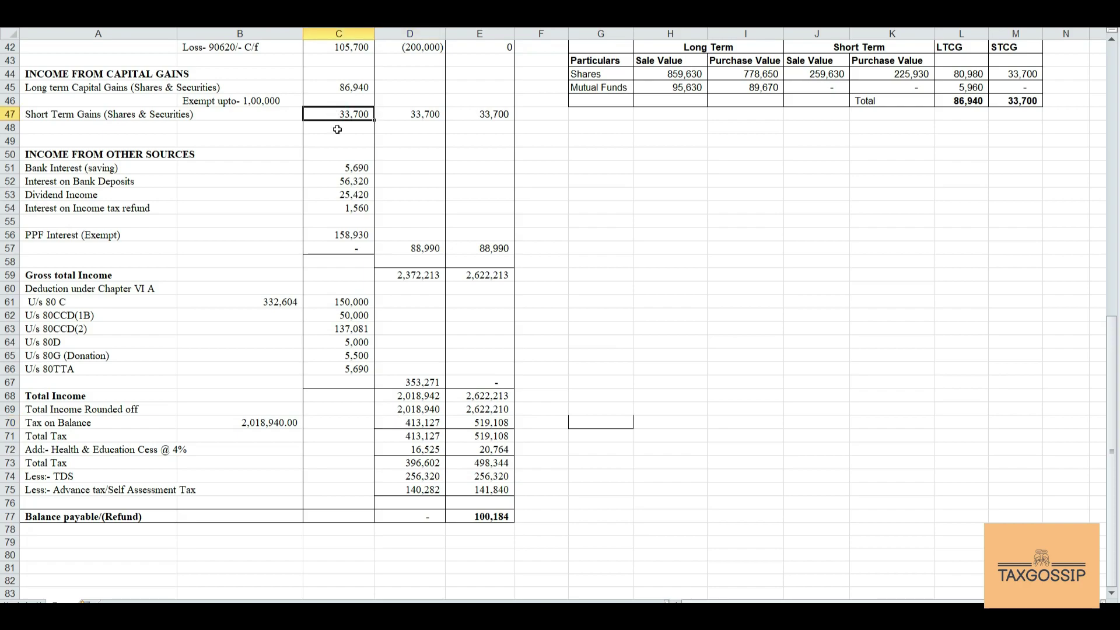
Step: Review column D from Total Income Rounded off in D69 down to the Health & Education Cess in D72
left_click(432, 414)
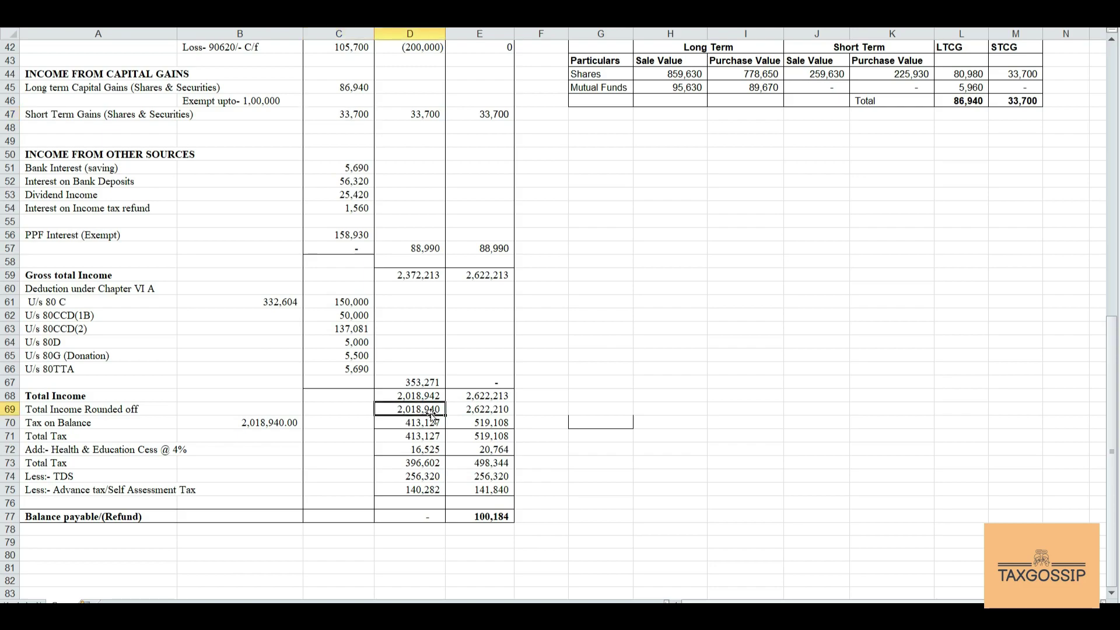
key("Down")
key("Down")
key("Down")
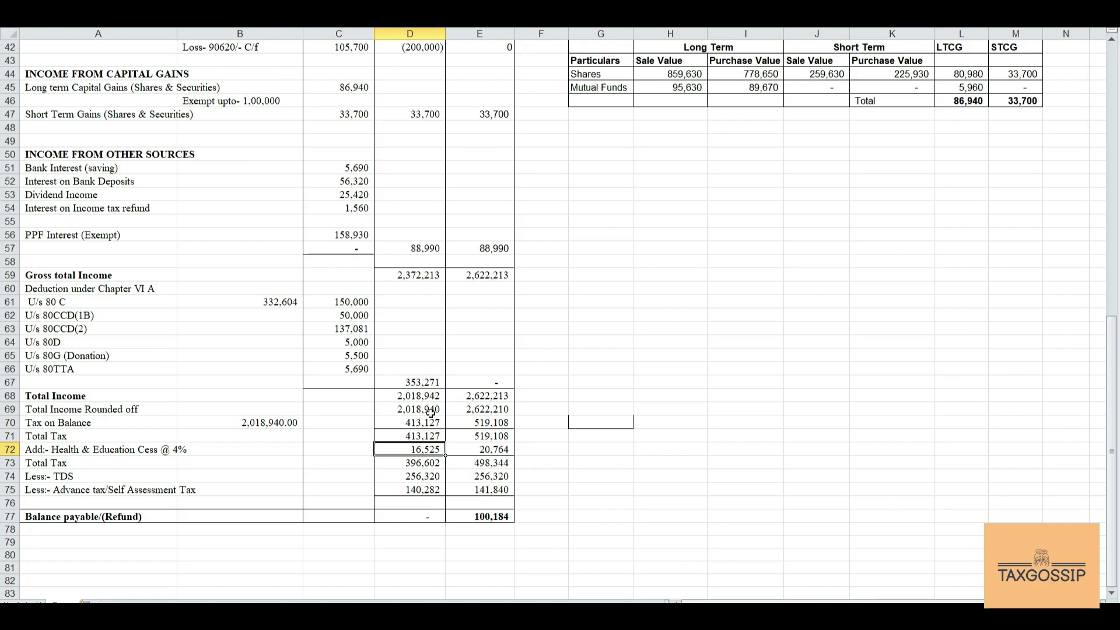
Step: Review the Total Tax, TDS, Advance tax/Self Assessment Tax and Balance payable/(Refund) amounts in D73 to D77
key("Down")
key("Down")
key("Left")
key("Left")
key("Right")
key("Right")
key("Down")
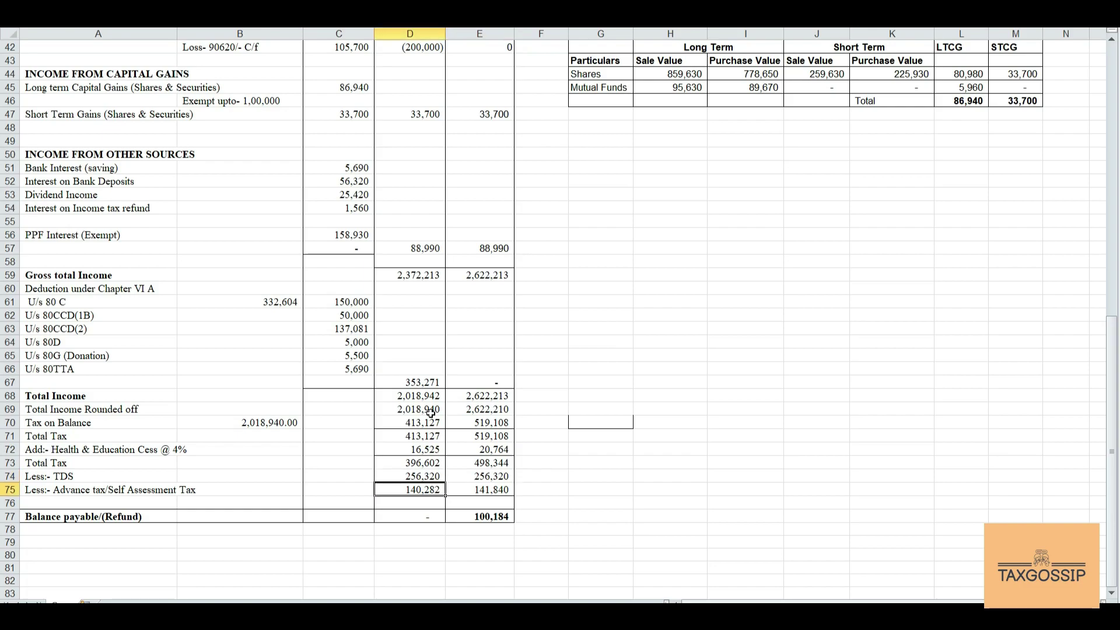
key("Down")
key("Down")
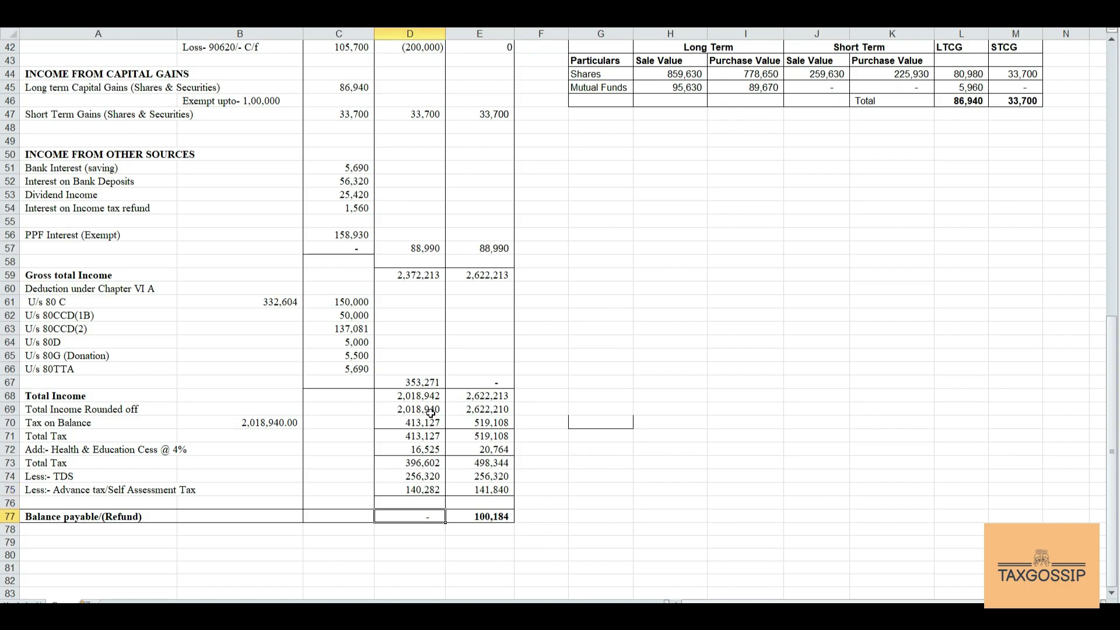
Step: Go back from the Balance payable/(Refund) row to the Old Scheme and New Scheme headings, ending at the New Scheme heading in E23
key("Up")
key("Up")
key("Up")
key("Up")
key("Up")
key("Up")
key("Up")
key("Up")
key("Up")
key("Up")
key("Up")
key("Up")
key("Up")
key("Up")
key("Up")
key("Up")
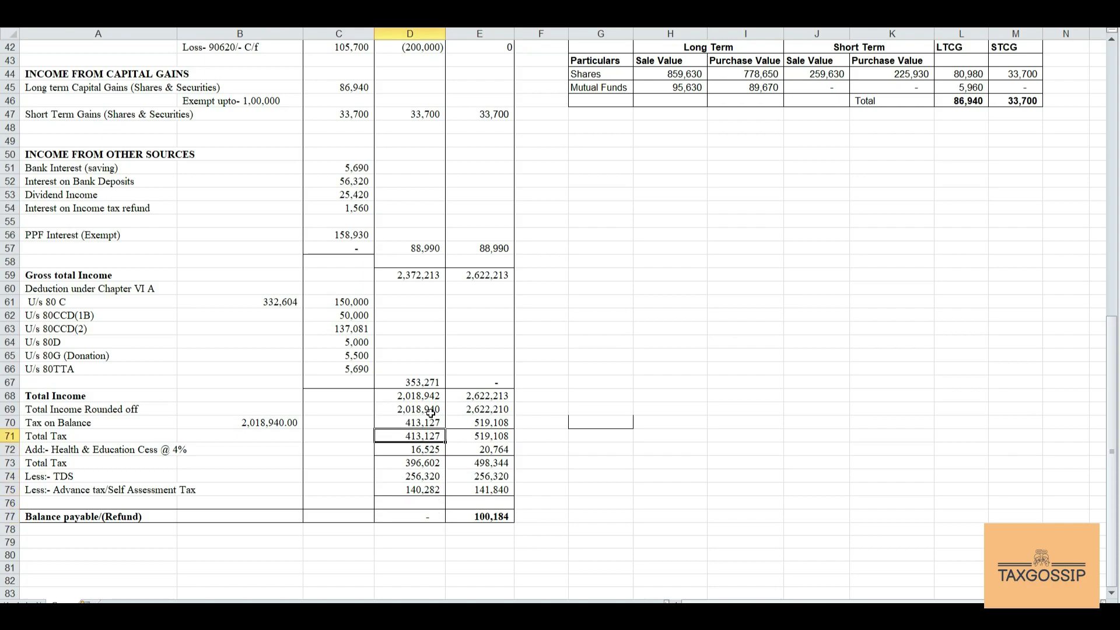
key("Up")
key("Up")
key("Up")
key("Up")
key("Up")
key("Up")
key("Up")
key("Up")
key("Up")
key("Up")
key("Up")
key("Up")
key("Up")
key("Up")
key("Up")
key("Up")
key("Up")
key("Up")
key("Up")
key("Up")
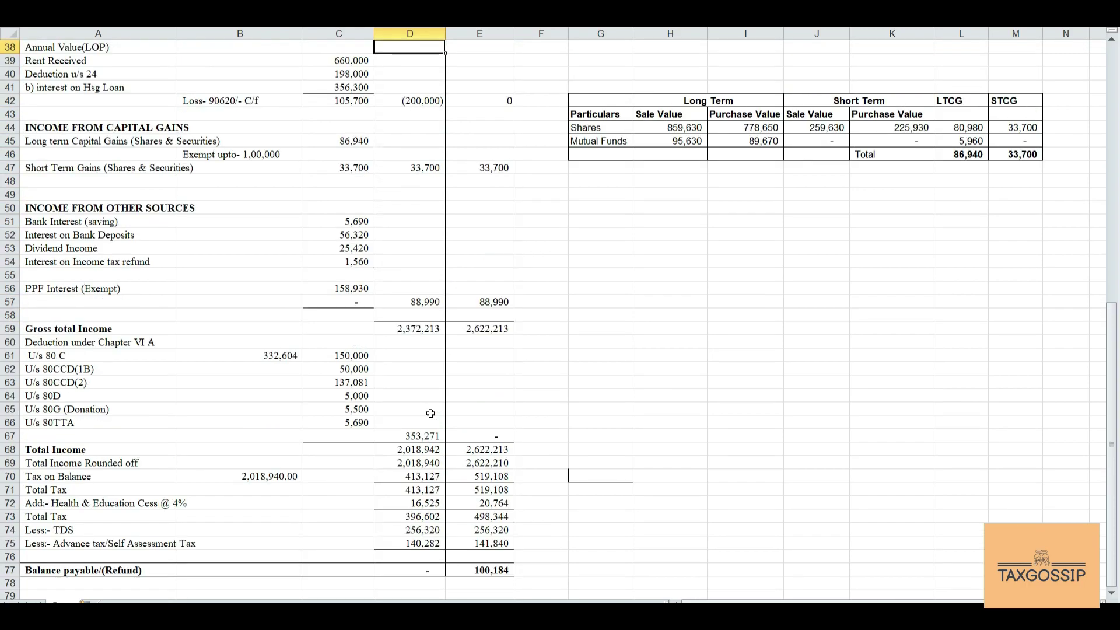
key("Up")
key("Up")
key("Up")
key("Up")
key("Up")
key("Up")
key("Up")
key("Down")
key("Down")
key("Down")
key("Right")
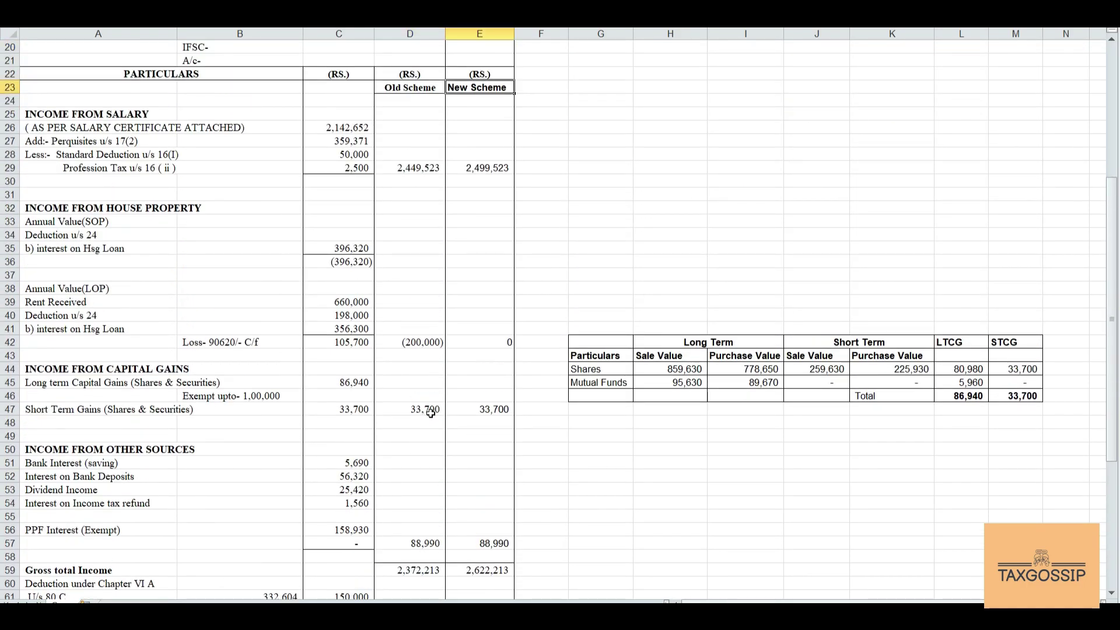
Step: Review the salary, perquisites, standard deduction and profession tax entries in column C against the New Scheme salary income in E29
key("Down")
key("Down")
key("Down")
key("Down")
key("Left")
key("Left")
key("Up")
key("Down")
key("Down")
key("Down")
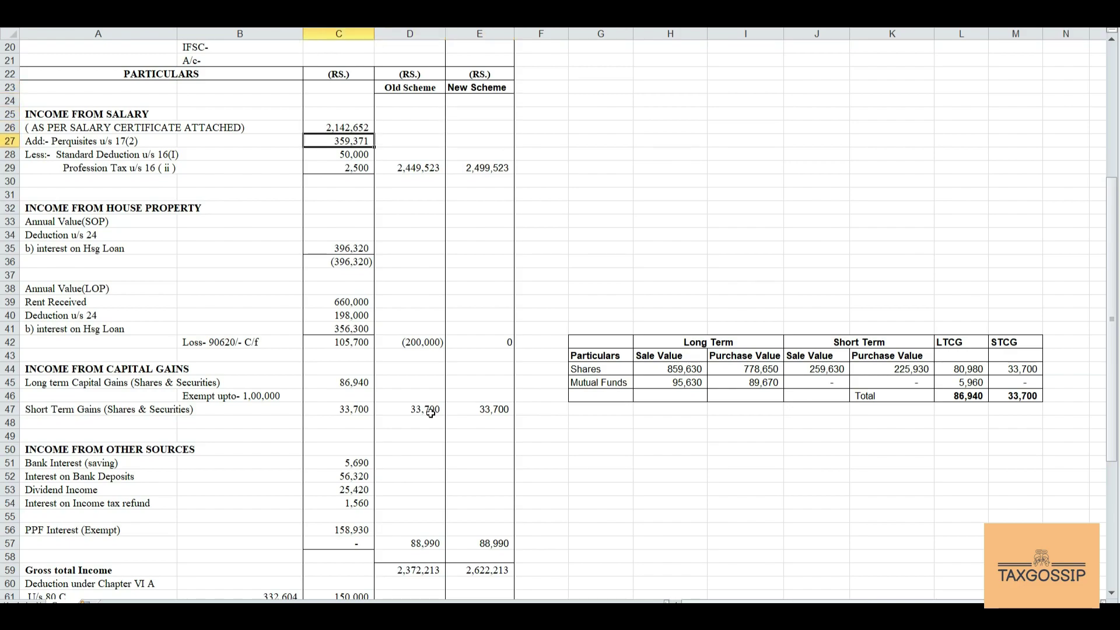
key("Right")
key("Right")
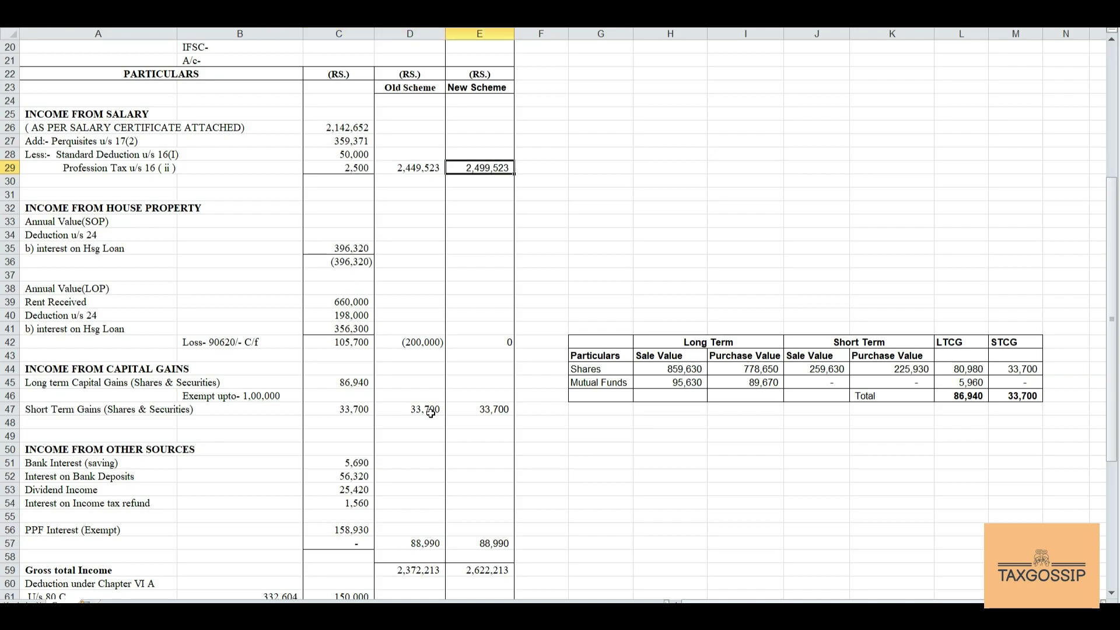
Step: Compare the standard deduction and profession tax in C28 and C29 with the salary income under both schemes in D29 and E29
key("Left")
key("Left")
key("Right")
key("Right")
key("Left")
key("Left")
key("Up")
key("Right")
key("Left")
key("Down")
key("Right")
key("Right")
Step: Examine how the house property income and housing loan interest rows are treated in the New Scheme column
key("Down")
key("Down")
key("Down")
key("Down")
key("Down")
key("Down")
key("Down")
key("Down")
key("Down")
key("Down")
key("Down")
key("Down")
key("Down")
key("Down")
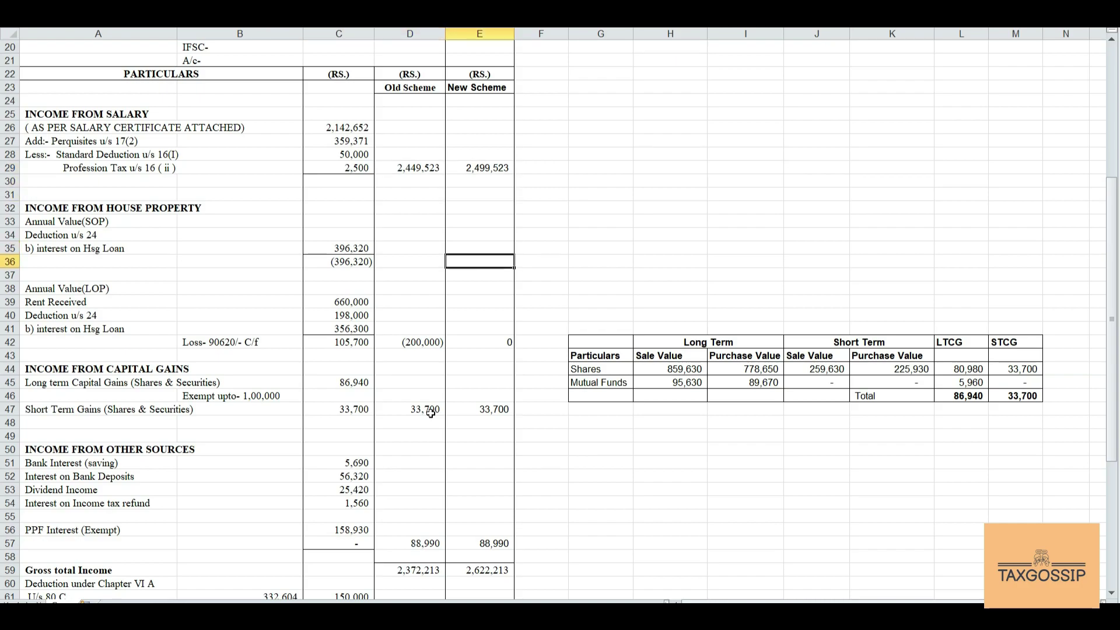
key("Up")
Step: Review the New Scheme column from capital gains through other sources, gross total income and deductions to the Total Tax in E71
key("Down")
key("Down")
key("Down")
key("Down")
key("Down")
key("Down")
key("Down")
key("Down")
key("Down")
key("Down")
key("Down")
key("Down")
key("Down")
key("Down")
key("Down")
key("Down")
key("Down")
key("Down")
key("Down")
key("Down")
key("Down")
key("Down")
key("Down")
key("Down")
key("Down")
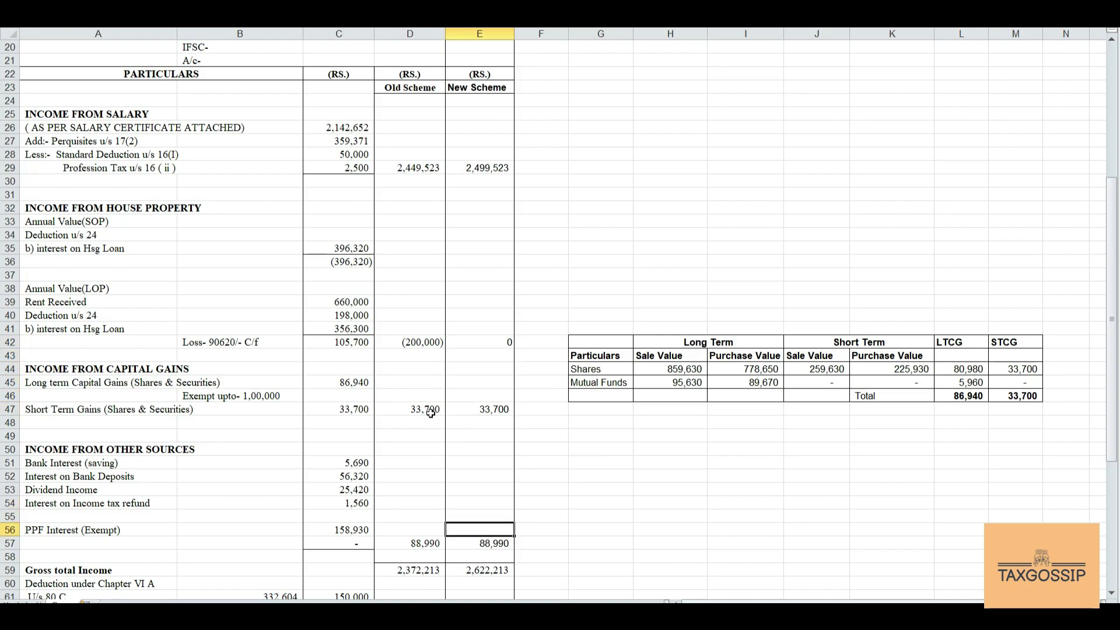
Step: Return up the New Scheme column from Total Tax to the Short Term Gains in E47
key("Up")
key("Up")
key("Up")
key("Up")
key("Up")
key("Up")
key("Up")
key("Up")
key("Up")
key("Up")
key("Up")
key("Up")
key("Up")
key("Up")
key("Up")
key("Up")
key("Up")
key("Up")
key("Up")
key("Up")
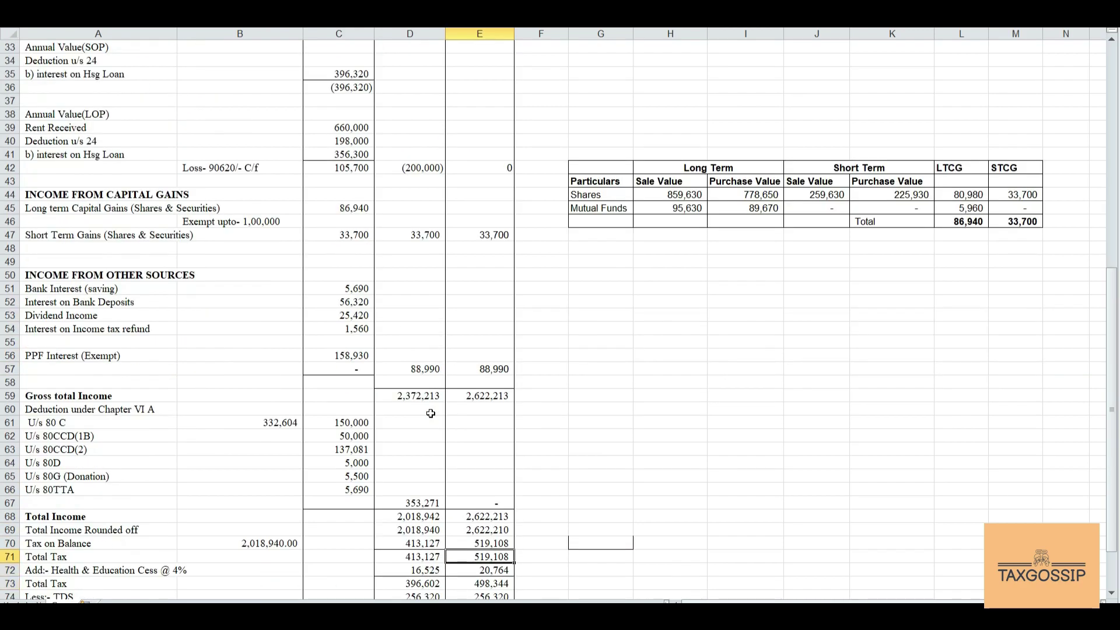
key("Up")
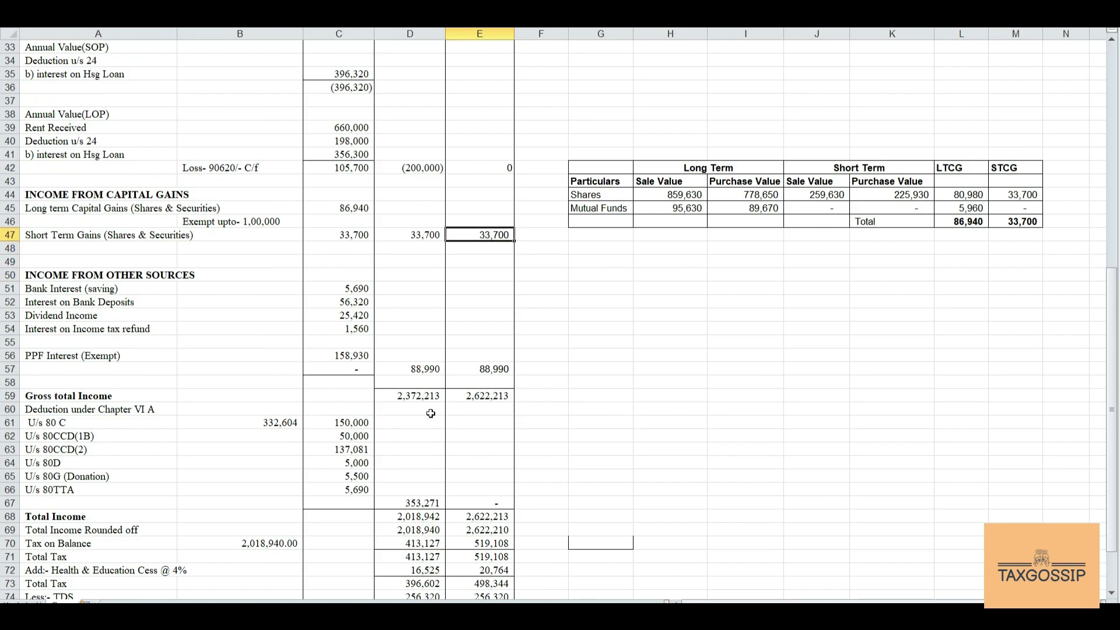
Step: Review the New Scheme column from Short Term Gains in E47 through other sources, deductions and tax down past the Balance payable row
key("Down")
key("Down")
key("Down")
key("Down")
key("Down")
key("Down")
key("Down")
key("Down")
key("Down")
key("Down")
key("Down")
key("Down")
key("Down")
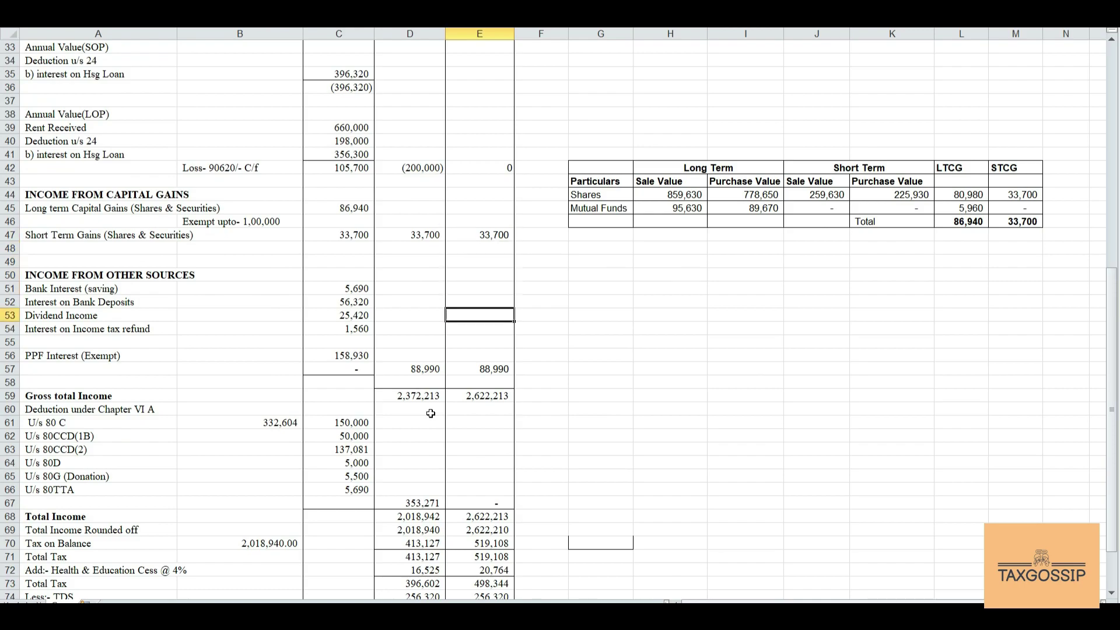
key("Down")
key("Down")
key("Down")
key("Down")
key("Down")
key("Down")
key("Down")
key("Down")
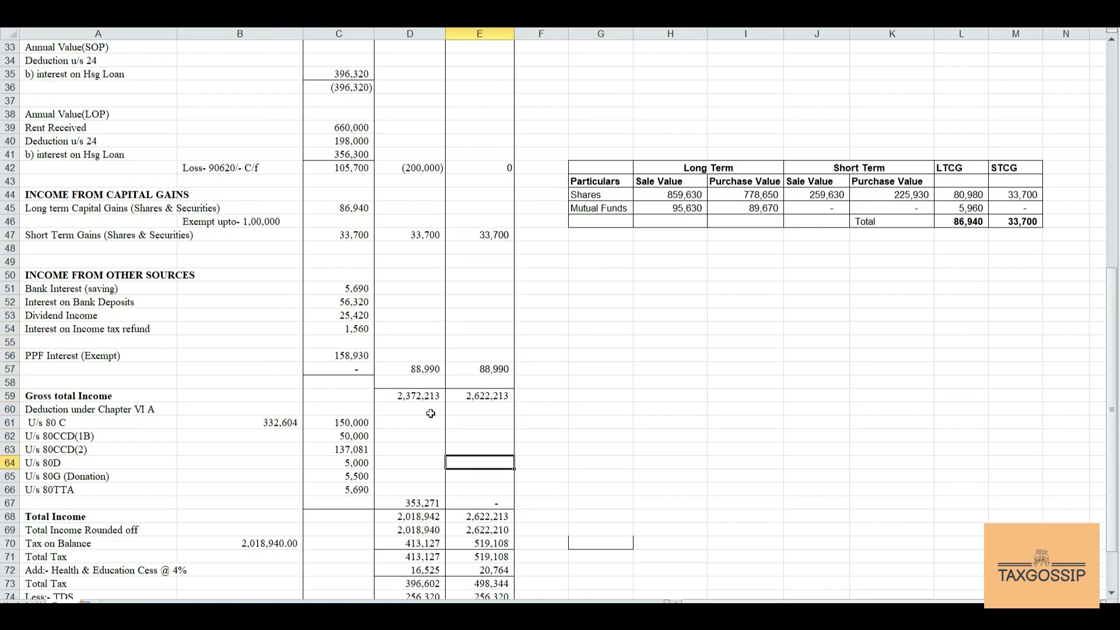
key("Down")
key("Down")
key("Down")
key("Down")
key("Down")
key("Down")
key("Down")
key("Down")
key("Down")
key("Down")
key("Down")
key("Down")
key("Down")
key("Down")
Step: Return up the New Scheme column to the Gross total Income in E59
key("Up")
key("Up")
key("Up")
key("Up")
key("Up")
key("Up")
key("Up")
key("Up")
key("Up")
key("Up")
key("Up")
key("Up")
key("Up")
key("Up")
key("Up")
key("Up")
key("Up")
key("Up")
key("Up")
key("Up")
key("Up")
key("Up")
key("Up")
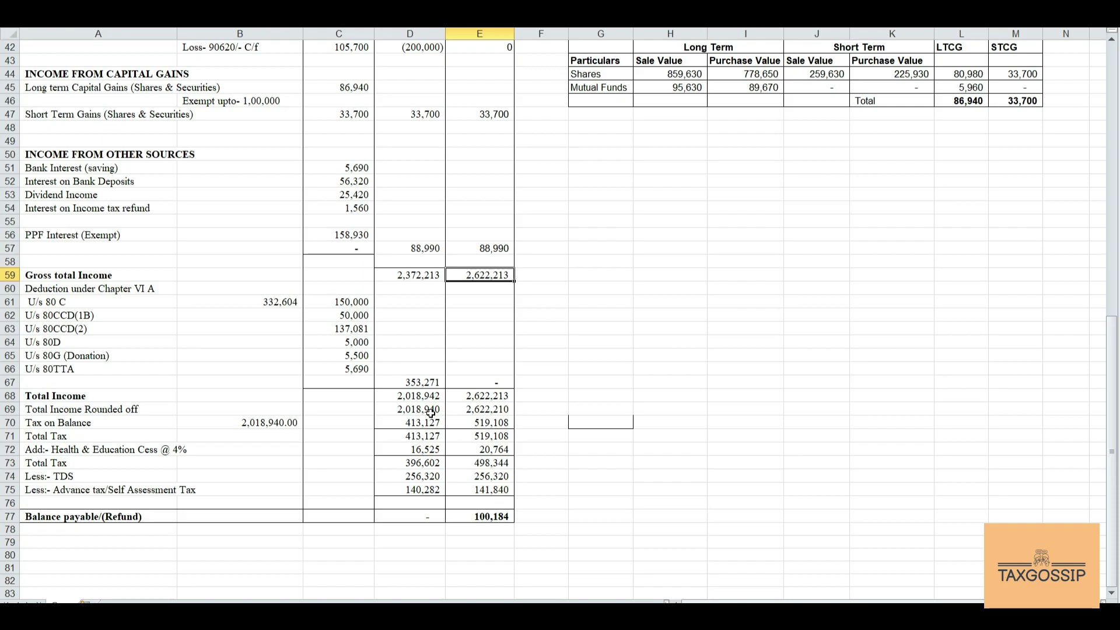
Step: Examine the New Scheme column from Gross total Income through the Chapter VI A deductions and Total Income to Tax on Balance
key("Down")
key("Down")
key("Down")
key("Down")
key("Down")
key("Down")
key("Down")
key("Down")
key("Down")
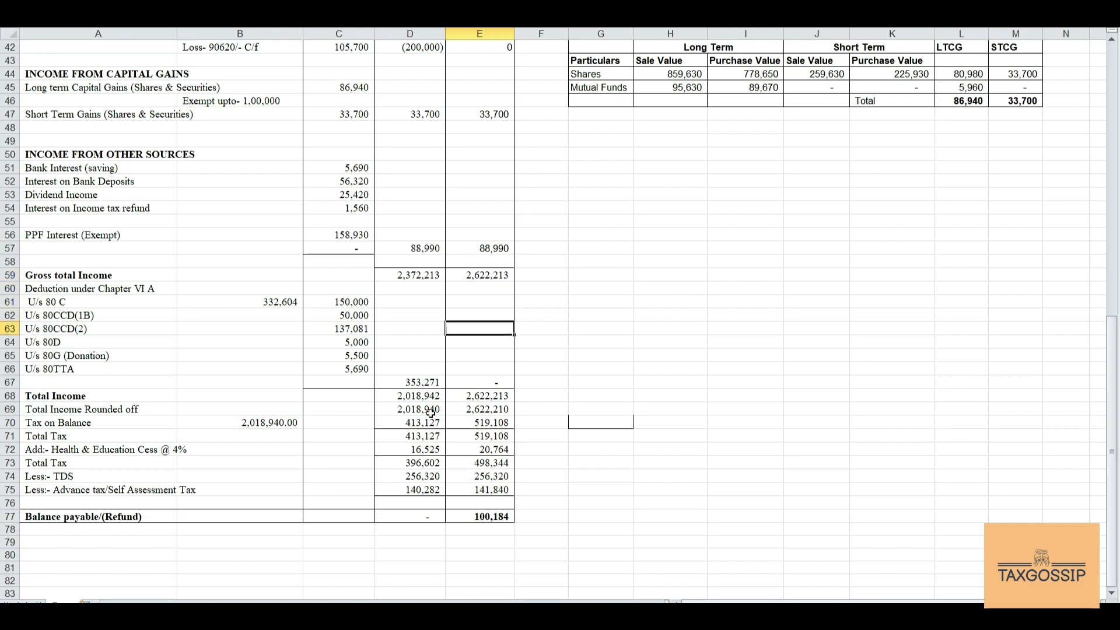
key("Down")
key("Down")
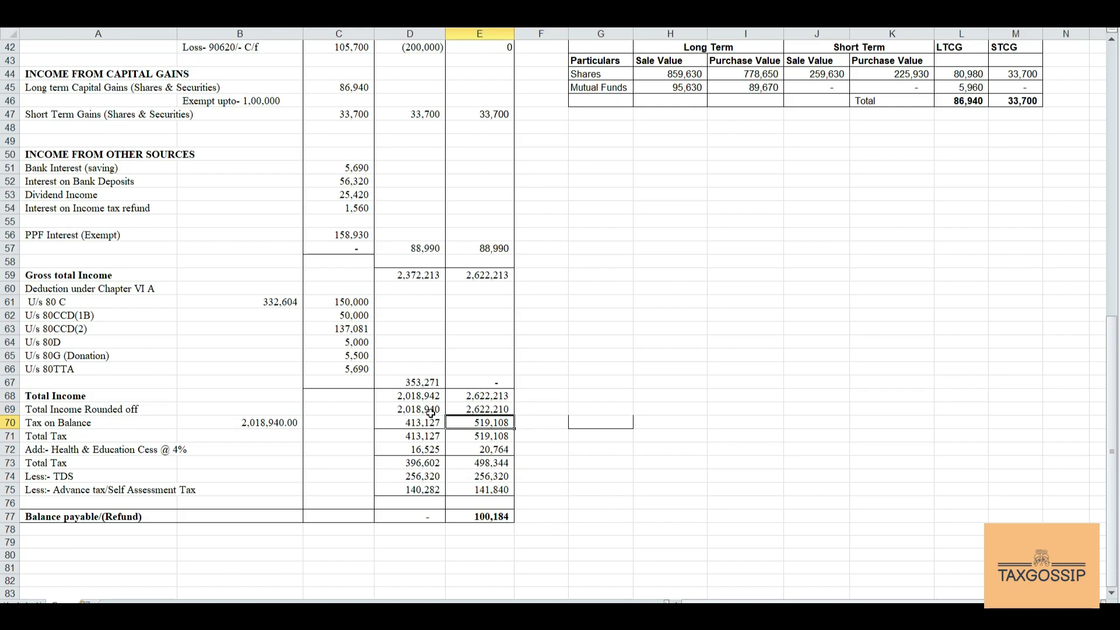
Step: Check the New Scheme cess, Total Tax, TDS and advance tax rows down to Balance payable in E77
key("Down")
key("Down")
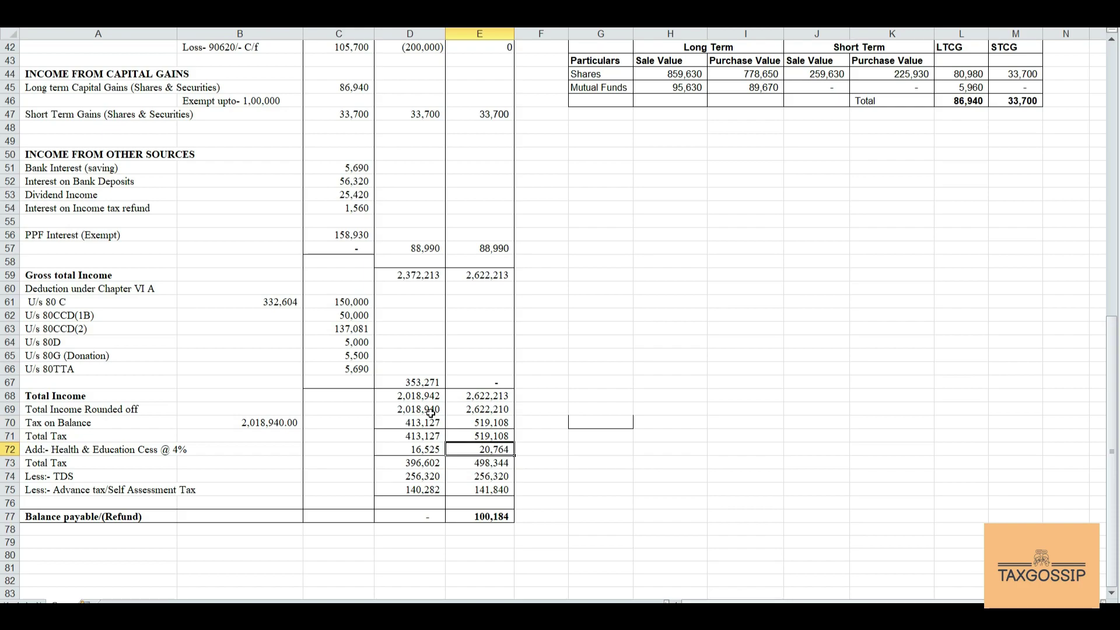
key("Down")
key("Down")
key("Down")
key("Left")
key("Right")
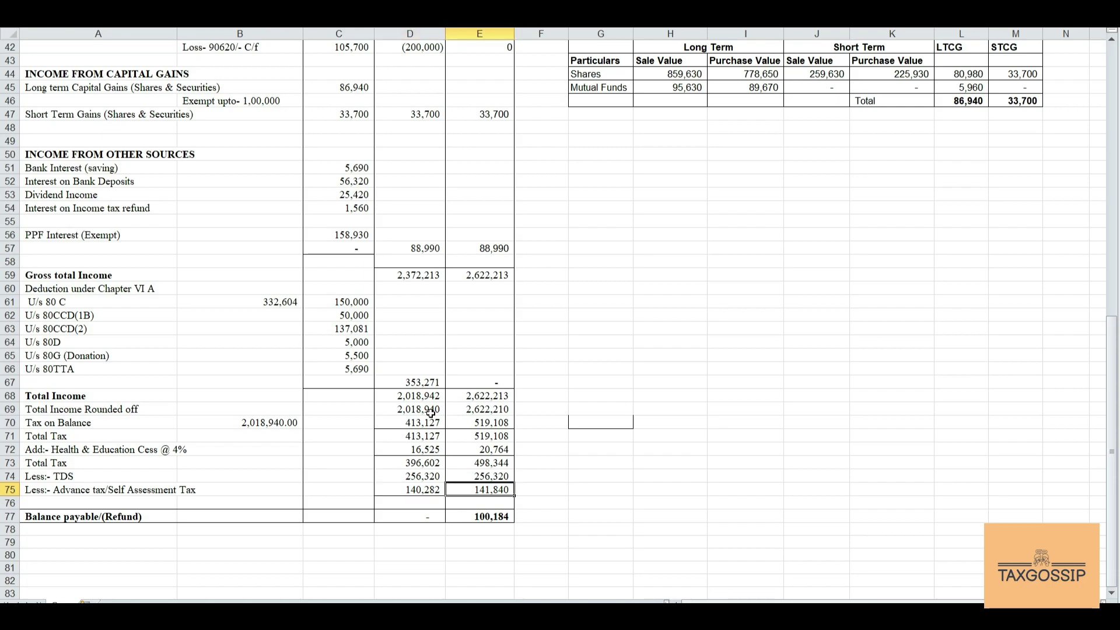
key("Down")
key("Down")
Step: Compare the Total Tax after cess under both schemes in D73 and E73
key("Up")
key("Up")
key("Up")
key("Up")
key("Left")
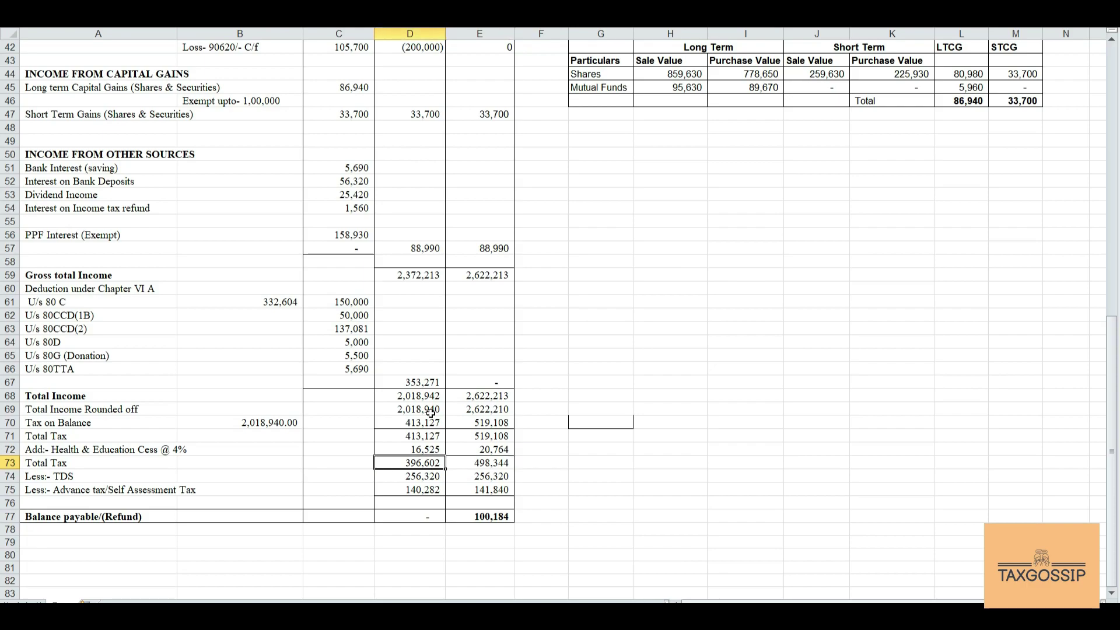
key("Right")
key("Left")
key("Right")
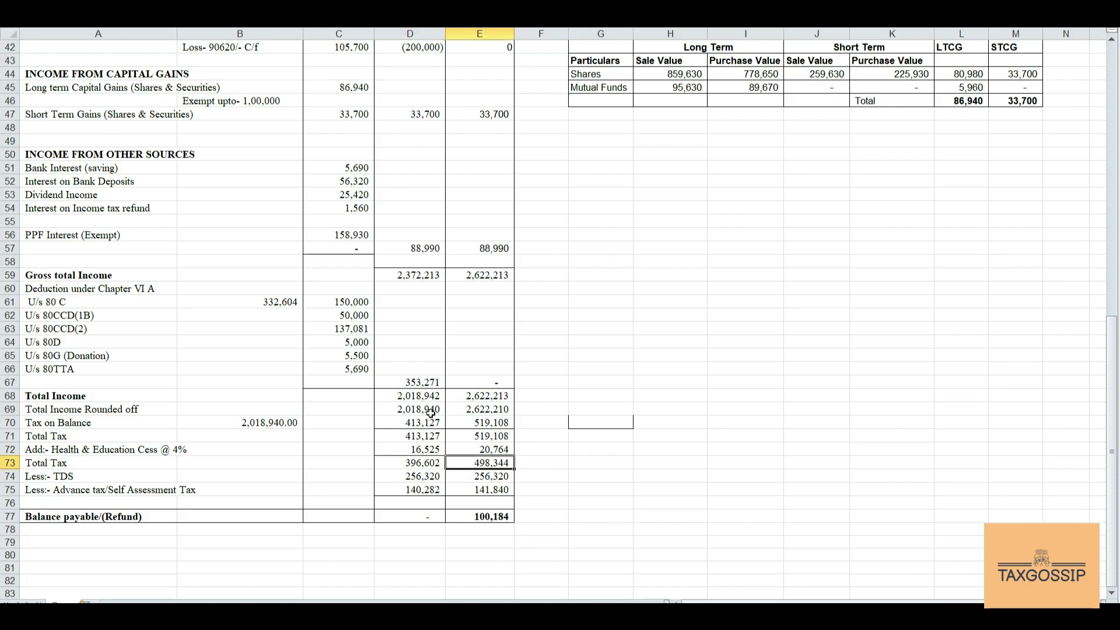
key("Left")
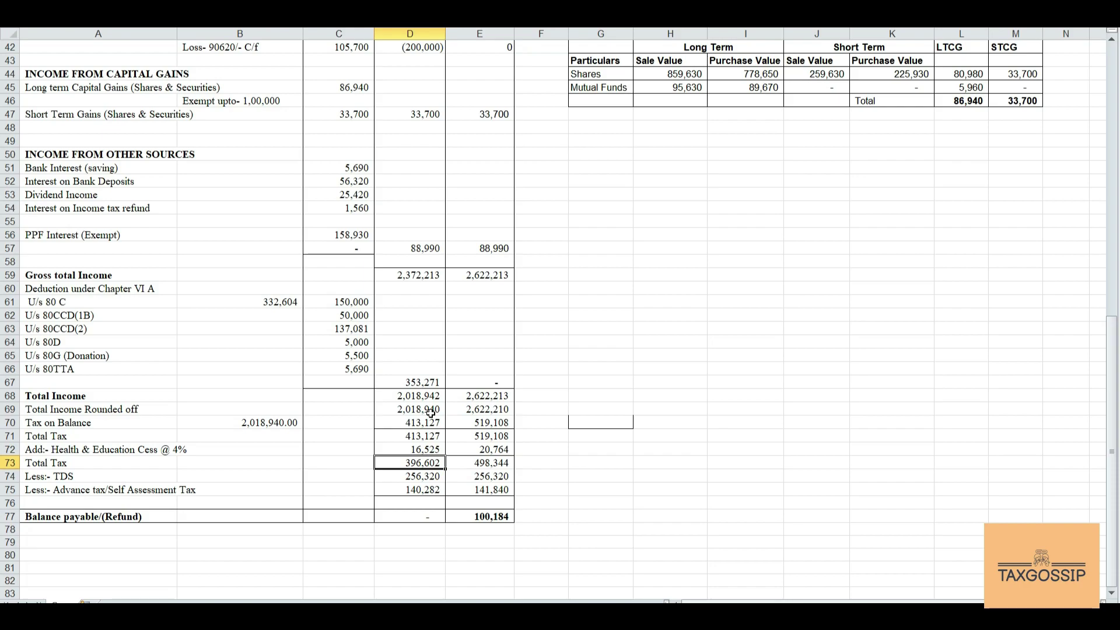
Step: Go back up column D from Total Tax through deductions and income heads to the house property loss in D42
key("Up")
key("Up")
key("Up")
key("Up")
key("Up")
key("Up")
key("Up")
key("Up")
key("Up")
key("Up")
key("Up")
key("Up")
key("Up")
key("Up")
key("Up")
key("Up")
key("Up")
key("Up")
key("Up")
key("Up")
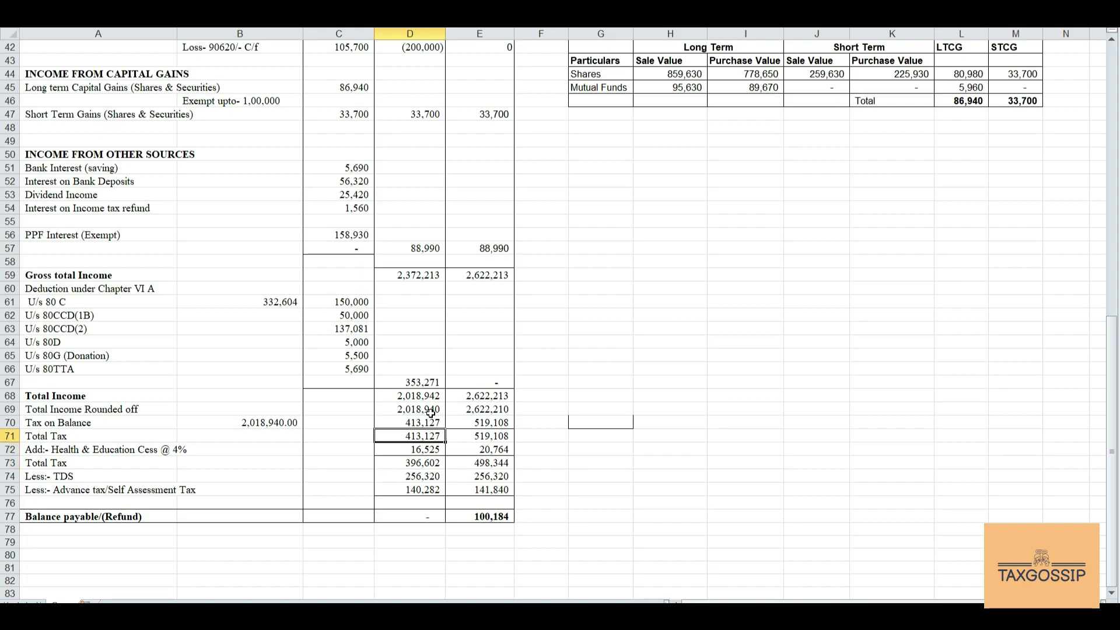
key("Up")
key("Up")
key("Up")
key("Up")
key("Up")
key("Up")
key("Up")
key("Up")
key("Up")
key("Up")
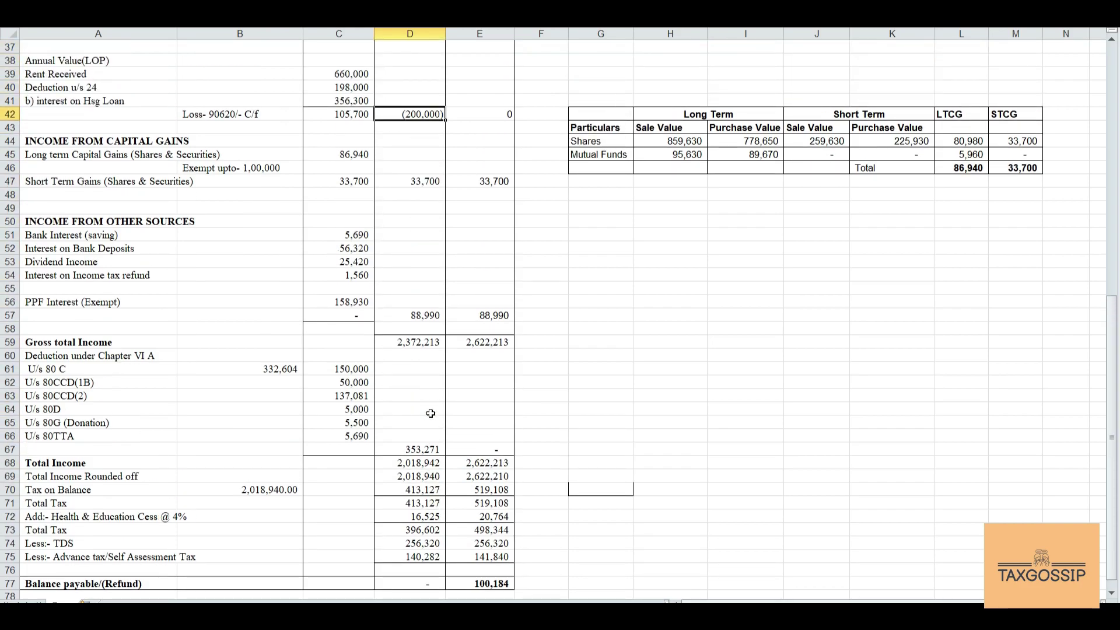
Step: Review column D from the house property loss down to Balance payable in D77, ending back among the tax rows
key("Down")
key("Down")
key("Down")
key("Down")
key("Down")
key("Down")
key("Down")
key("Down")
key("Down")
key("Down")
key("Down")
key("Down")
key("Down")
key("Down")
key("Down")
key("Down")
key("Down")
key("Down")
key("Down")
key("Down")
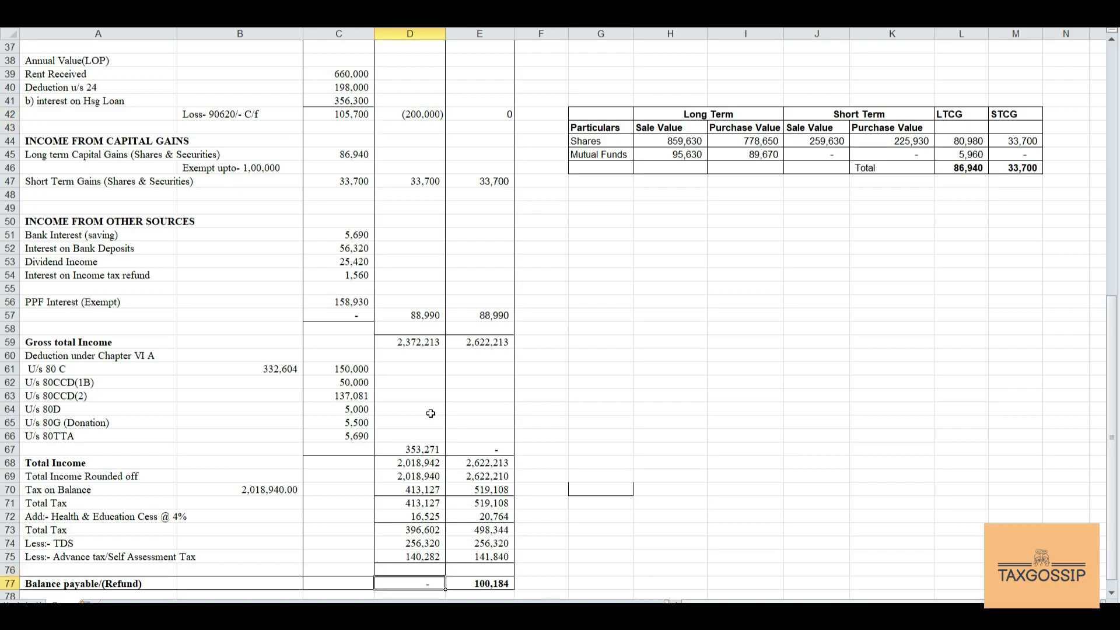
key("Up")
key("Up")
key("Up")
key("Up")
key("Up")
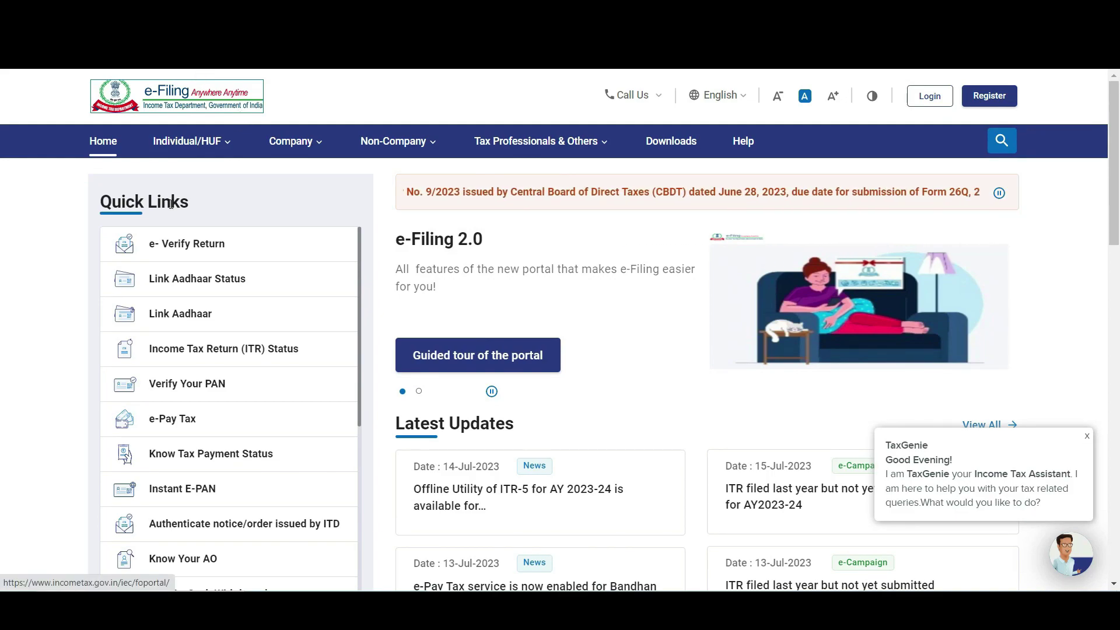
Step: Switch to the Income Tax e-Filing portal and read the returns and forms applicable to salaried employees
left_click(207, 147)
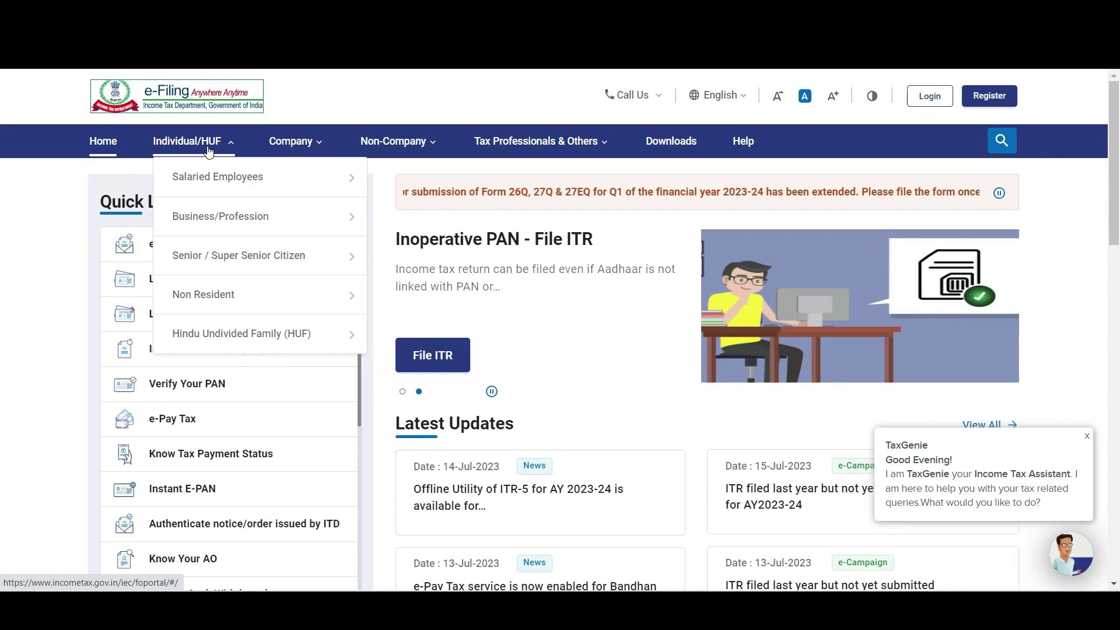
mouse_move(213, 172)
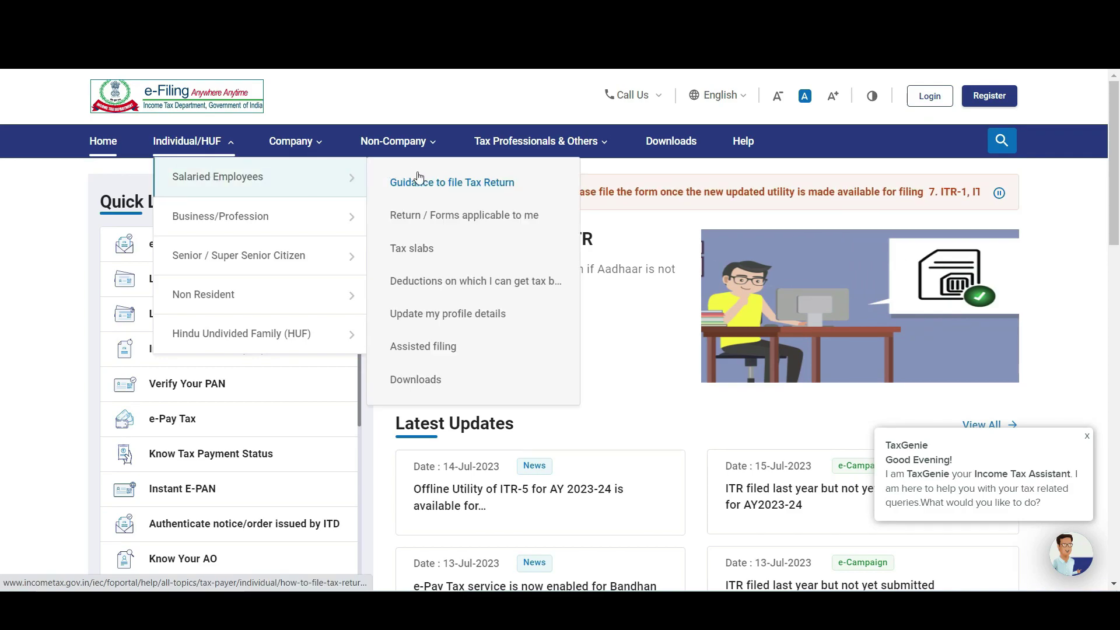
left_click(452, 216)
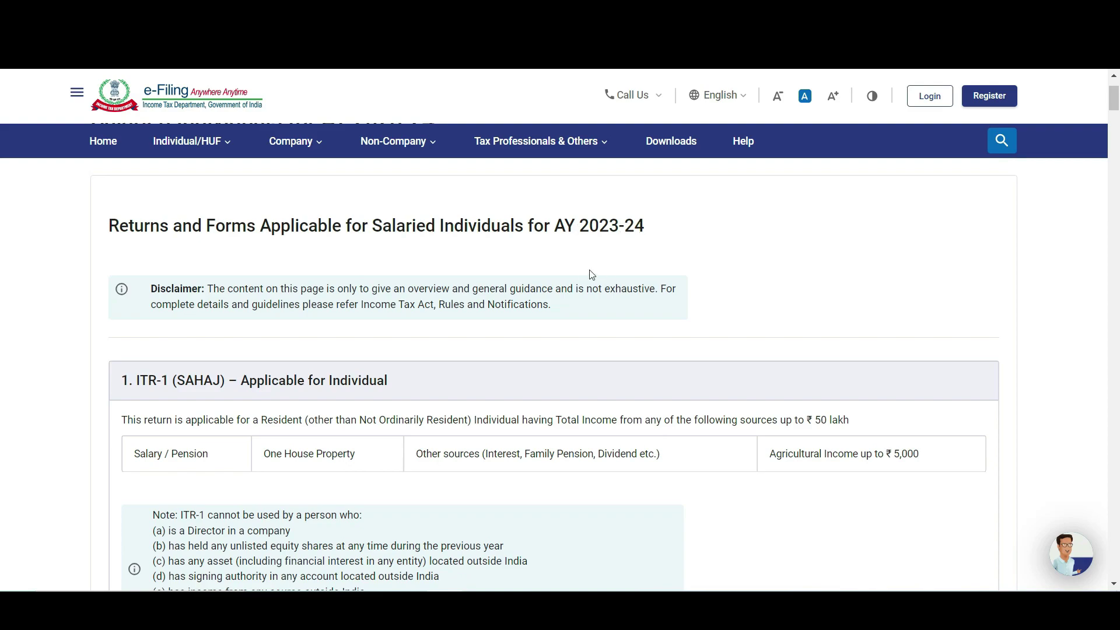
scroll(588, 275, "down", 3)
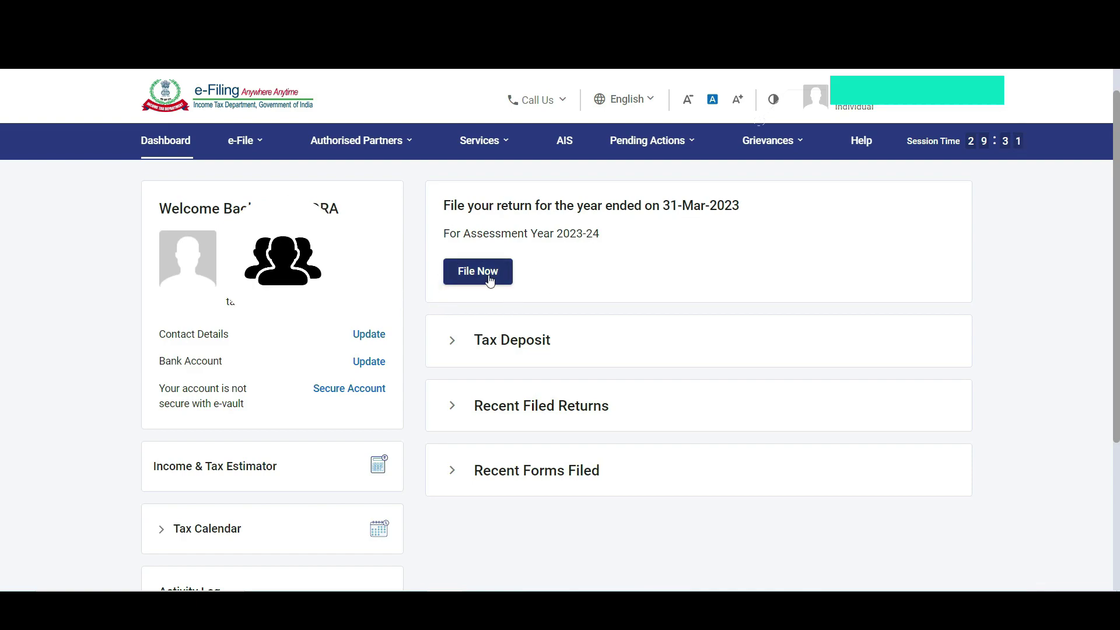
Step: Start filing the income tax return for Assessment Year 2023-24 from the dashboard
left_click(258, 140)
mouse_move(286, 177)
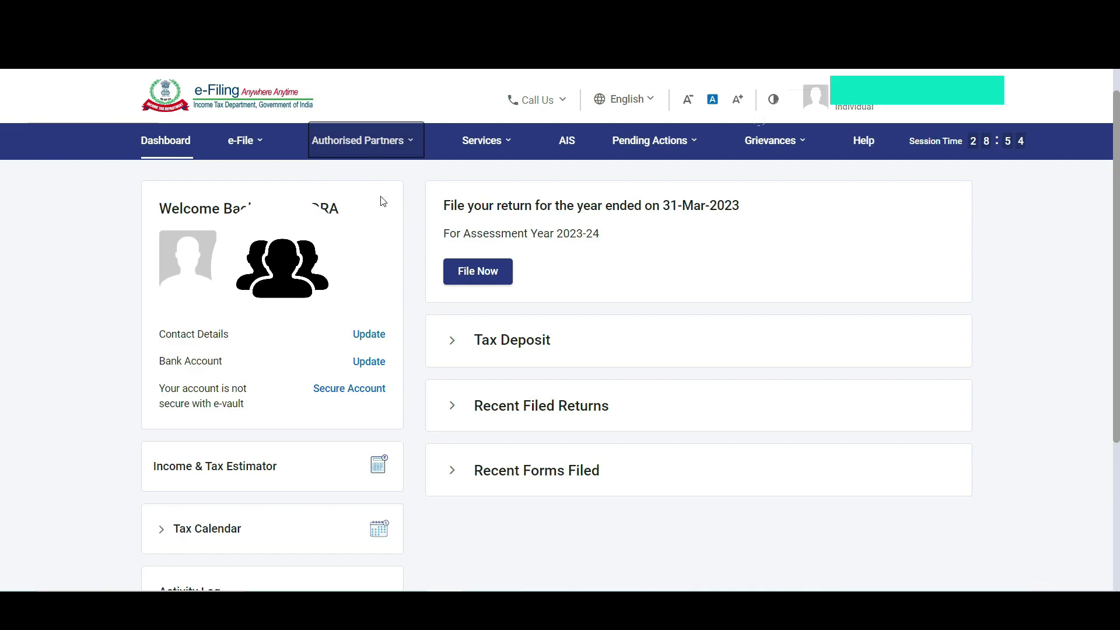
left_click(478, 272)
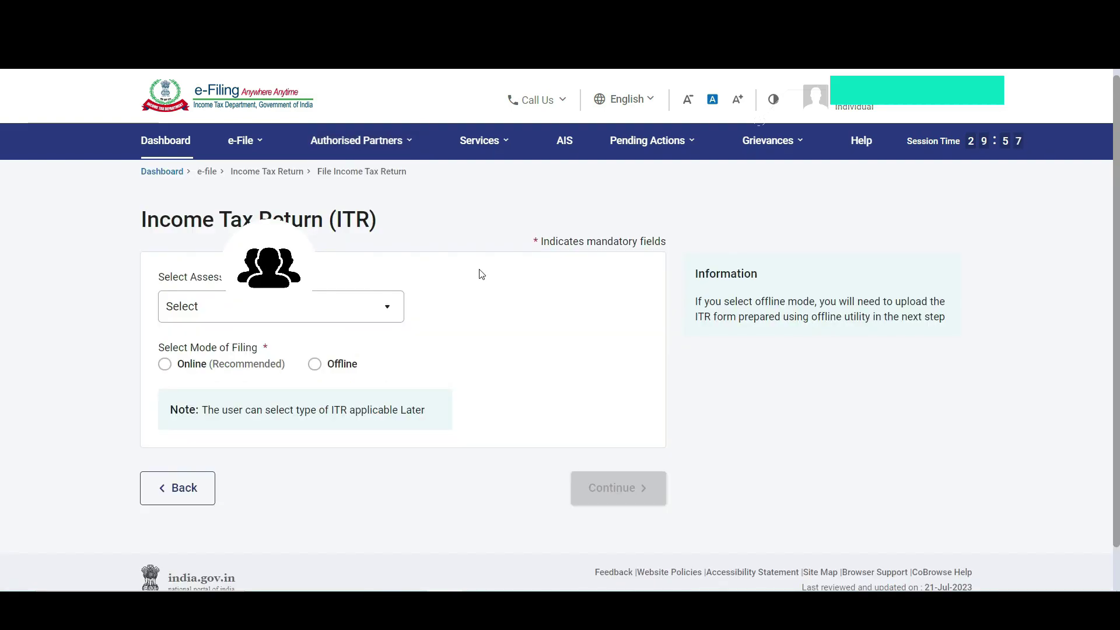
Step: Set the assessment year to 2023-24 (Current A.Y.) with Online as the mode of filing, and continue
left_click(367, 307)
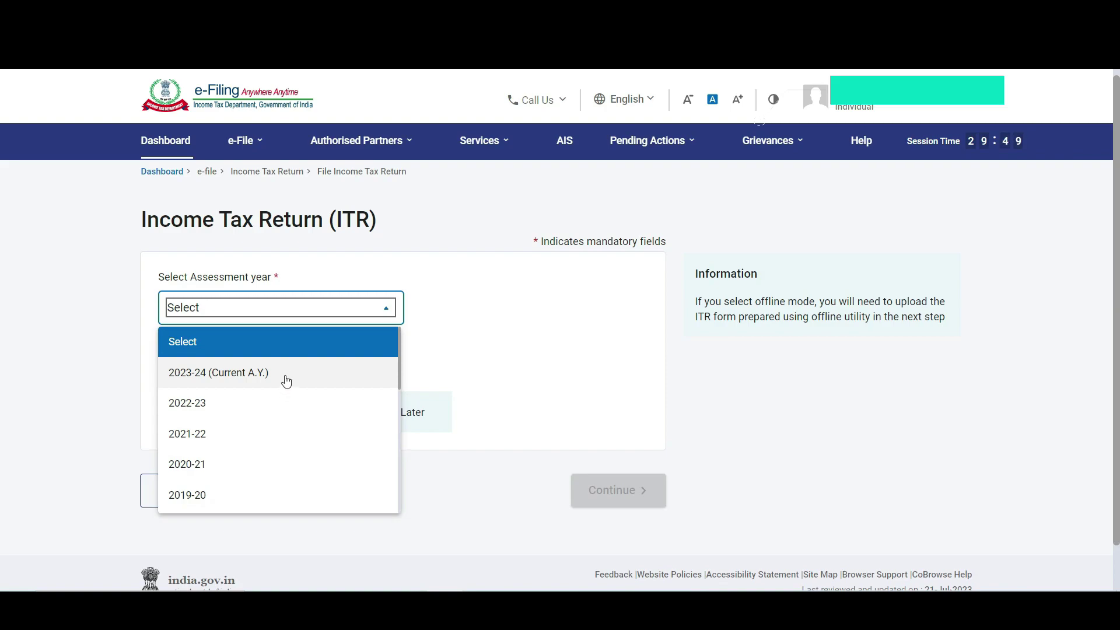
left_click(285, 380)
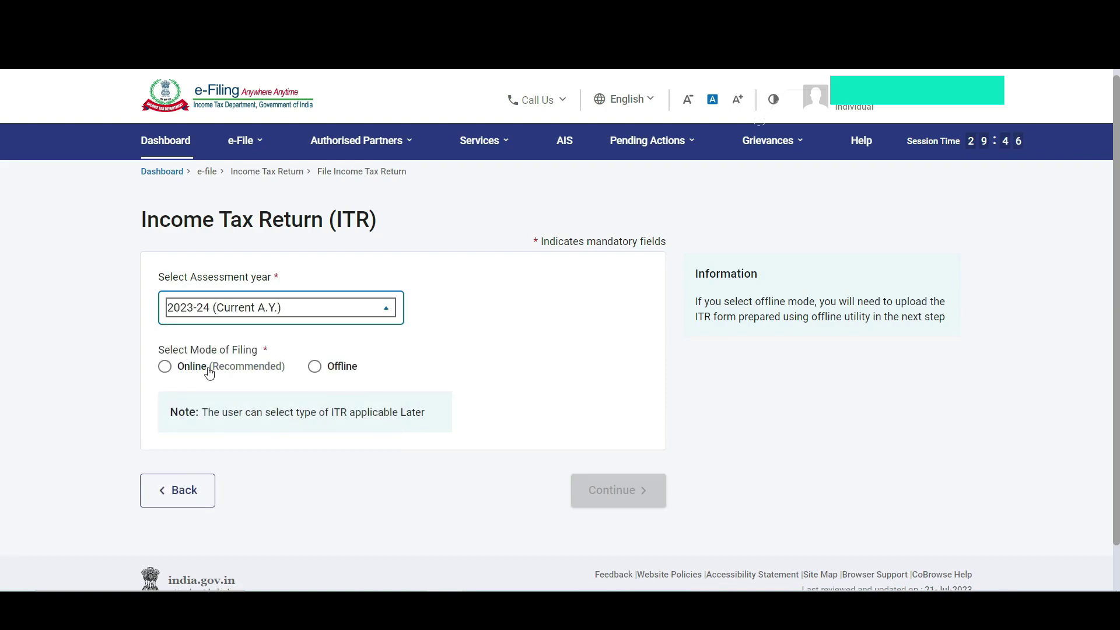
left_click(190, 368)
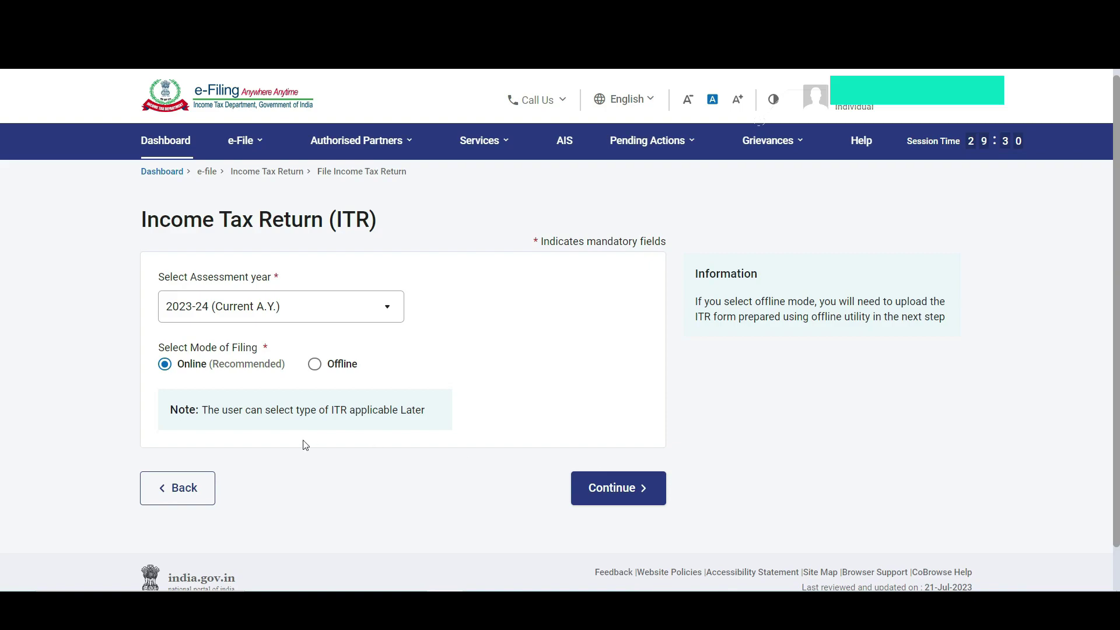
left_click(640, 484)
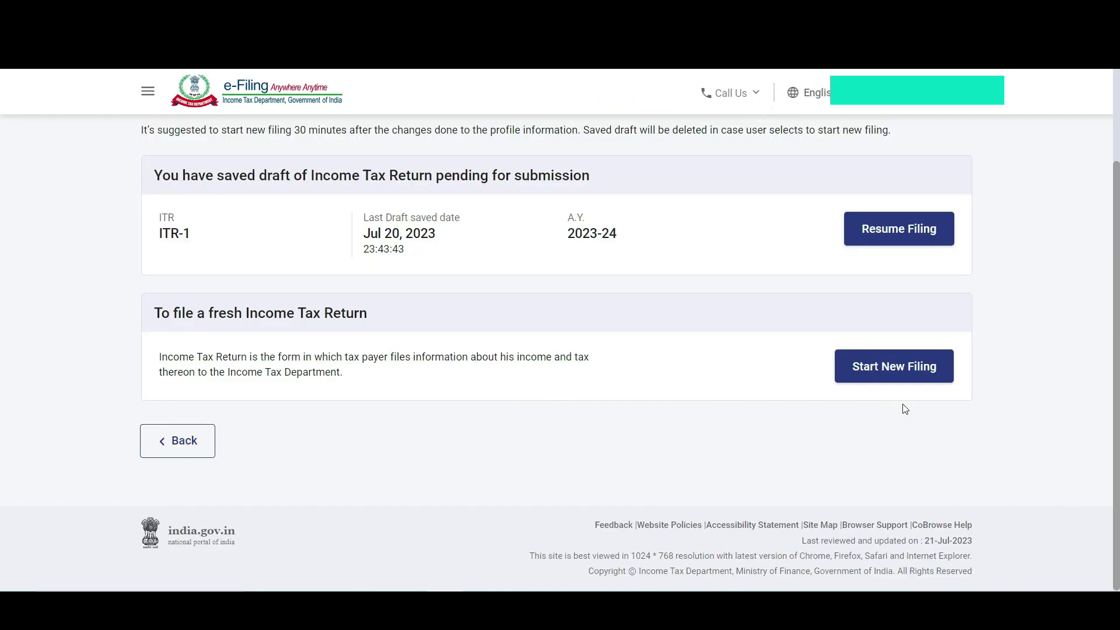
Step: Start a new filing instead of resuming the saved draft, and proceed with the Individual status
left_click(906, 380)
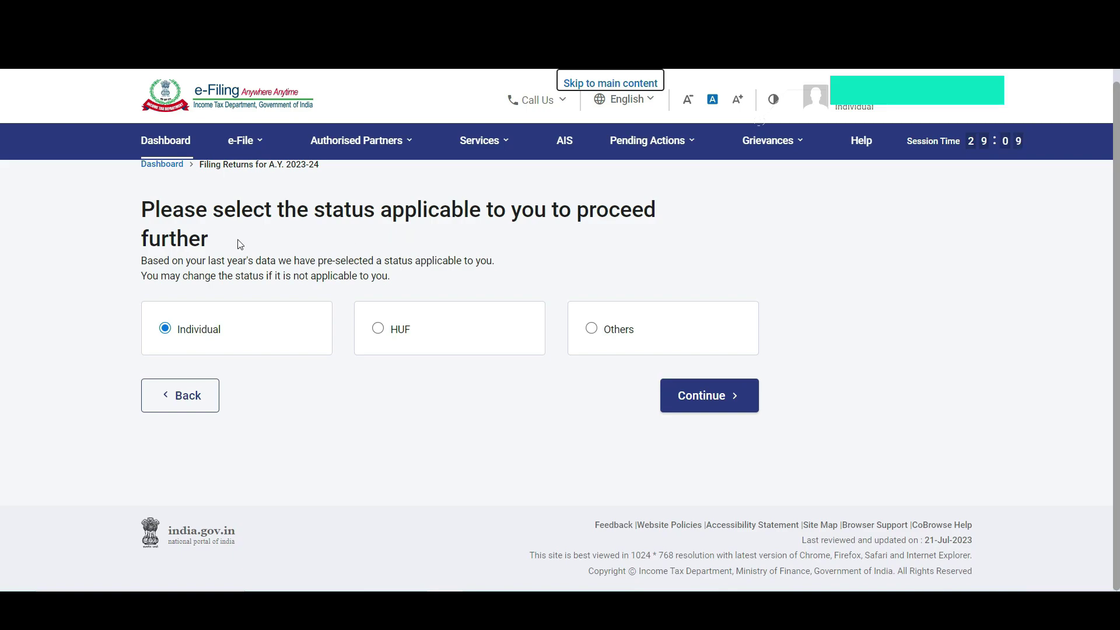
left_click(685, 397)
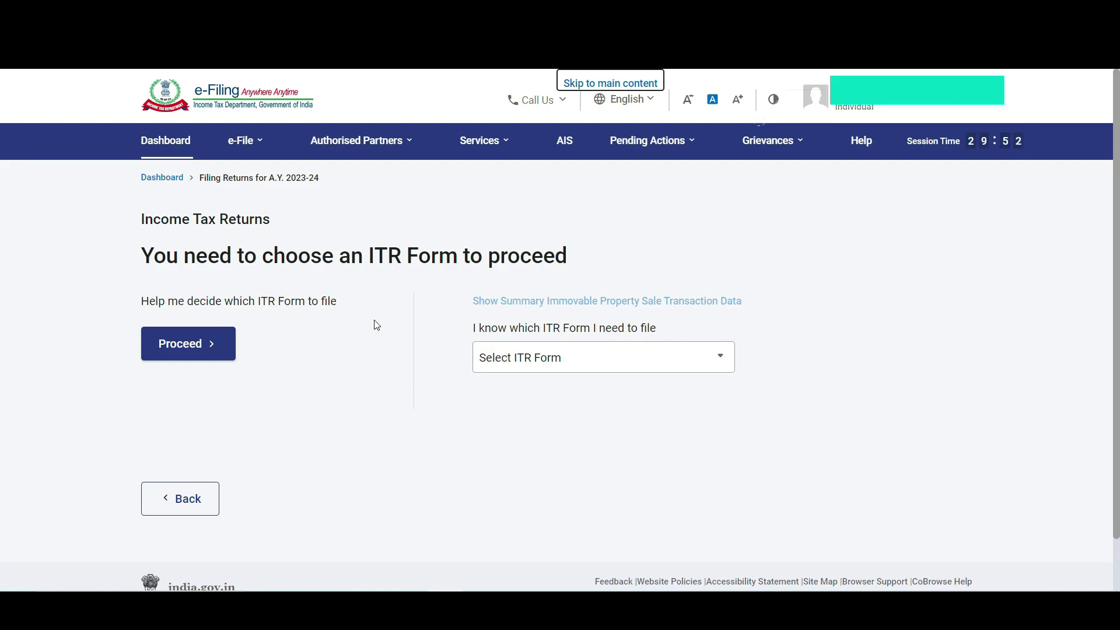
Step: Choose ITR - 1 as the form to file and proceed with it
left_click(518, 358)
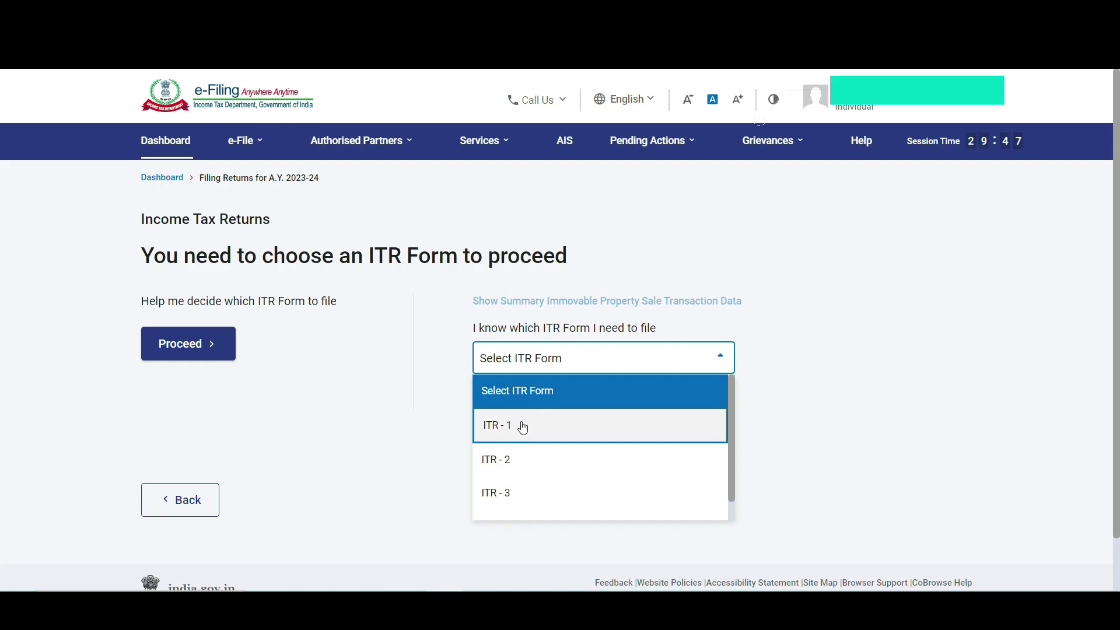
left_click(521, 427)
left_click(527, 513)
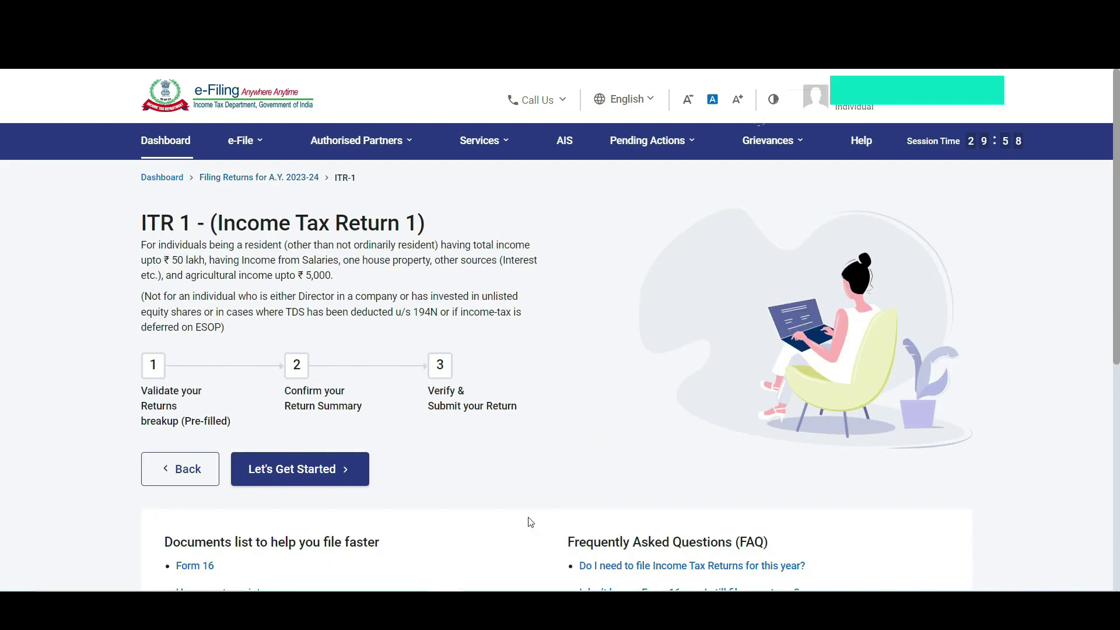
Step: Begin the ITR-1 return and give taxable income above the basic exemption limit as the reason for filing
left_click(335, 480)
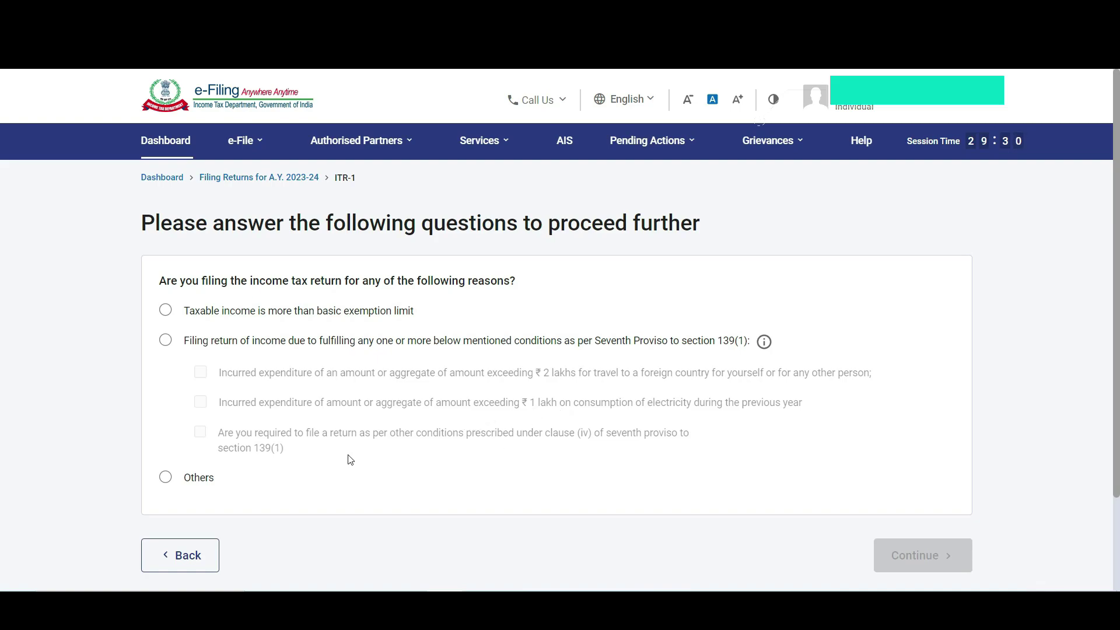
left_click(166, 310)
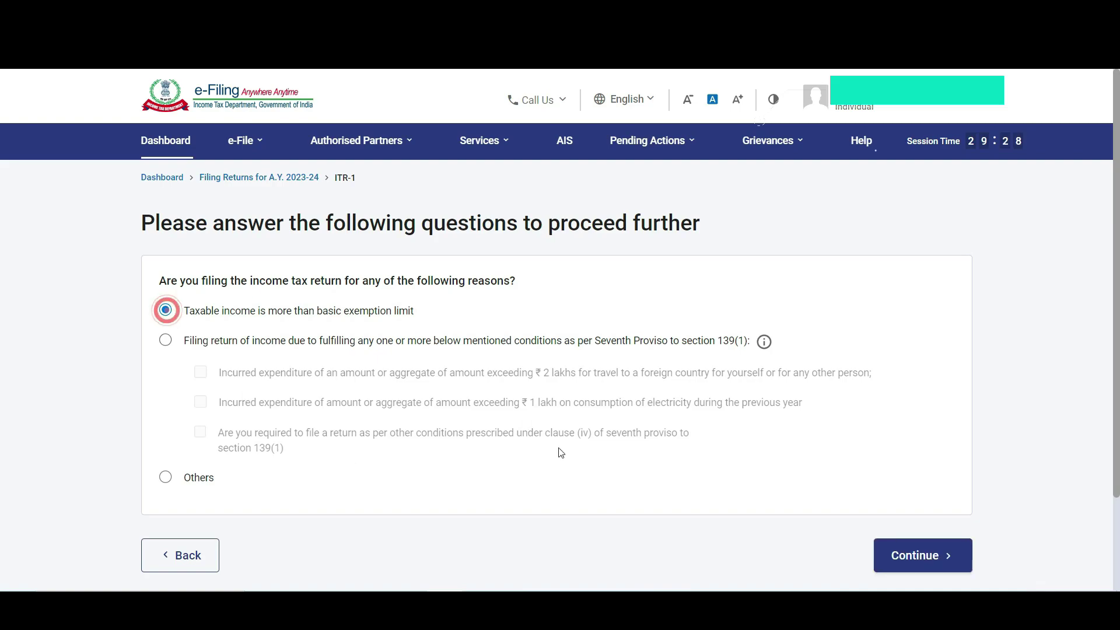
Step: Proceed to the pre-filled return, open its Personal Information section and set the nature of employment to Others
left_click(921, 557)
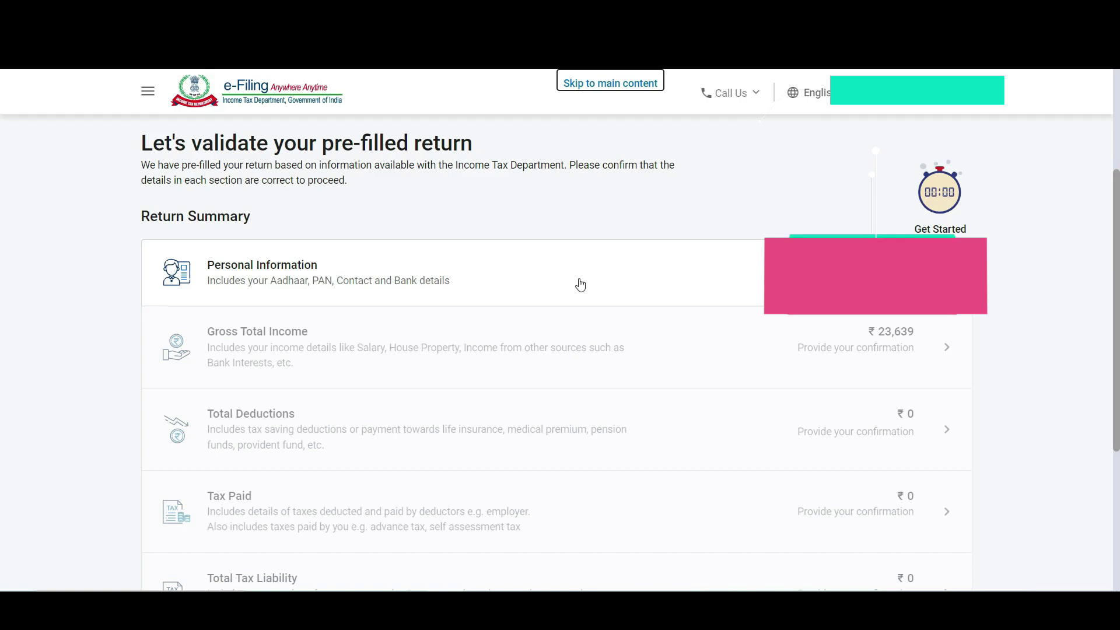
left_click(580, 285)
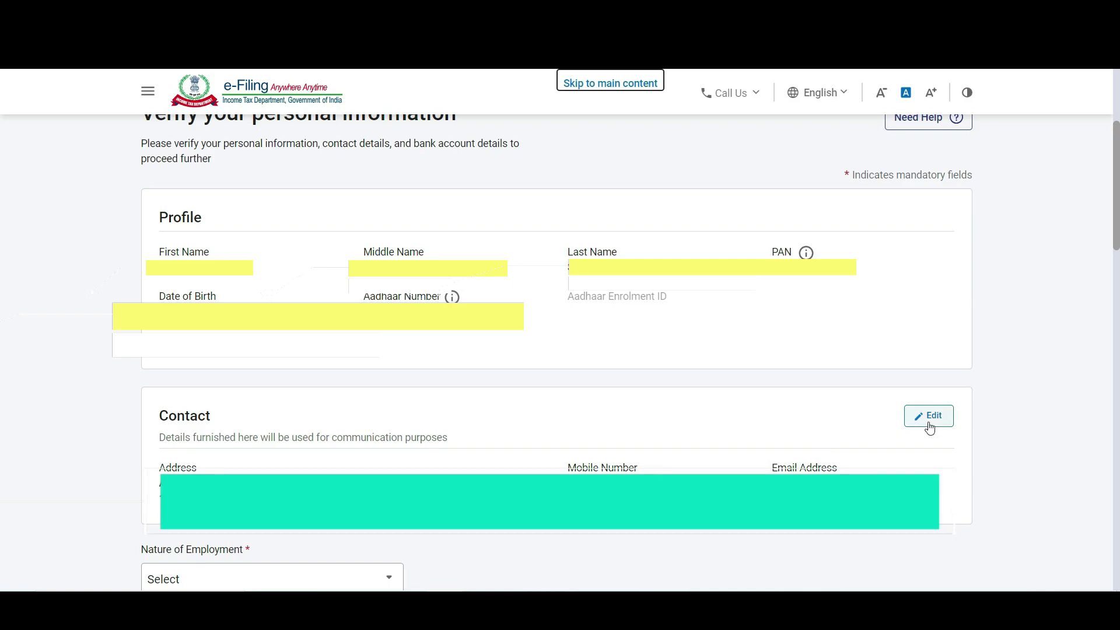
scroll(929, 427, "down", 6)
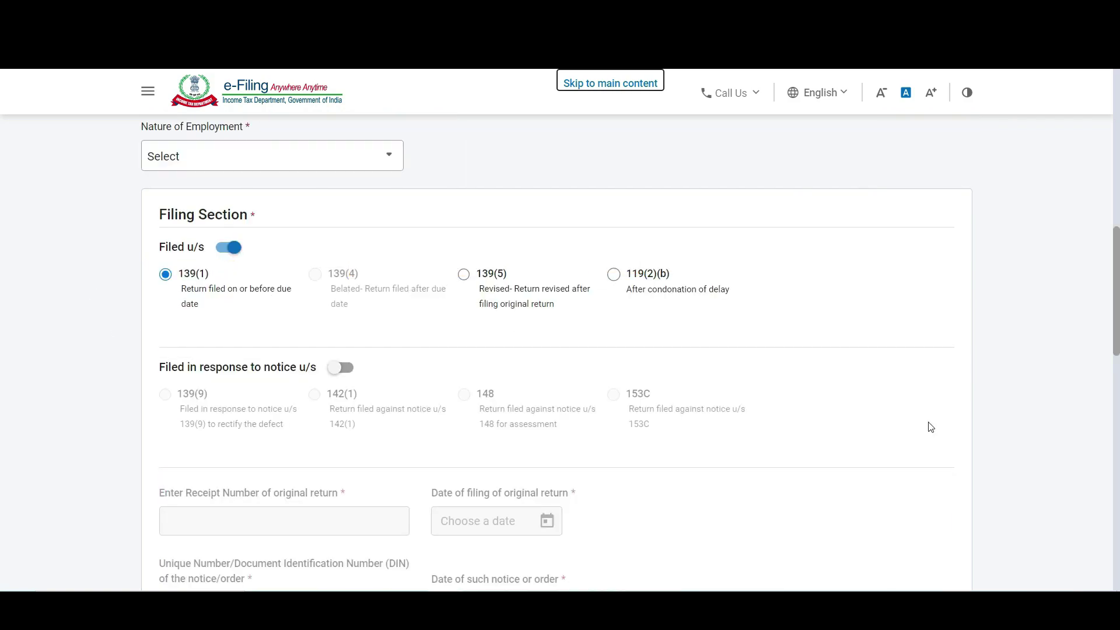
left_click(343, 170)
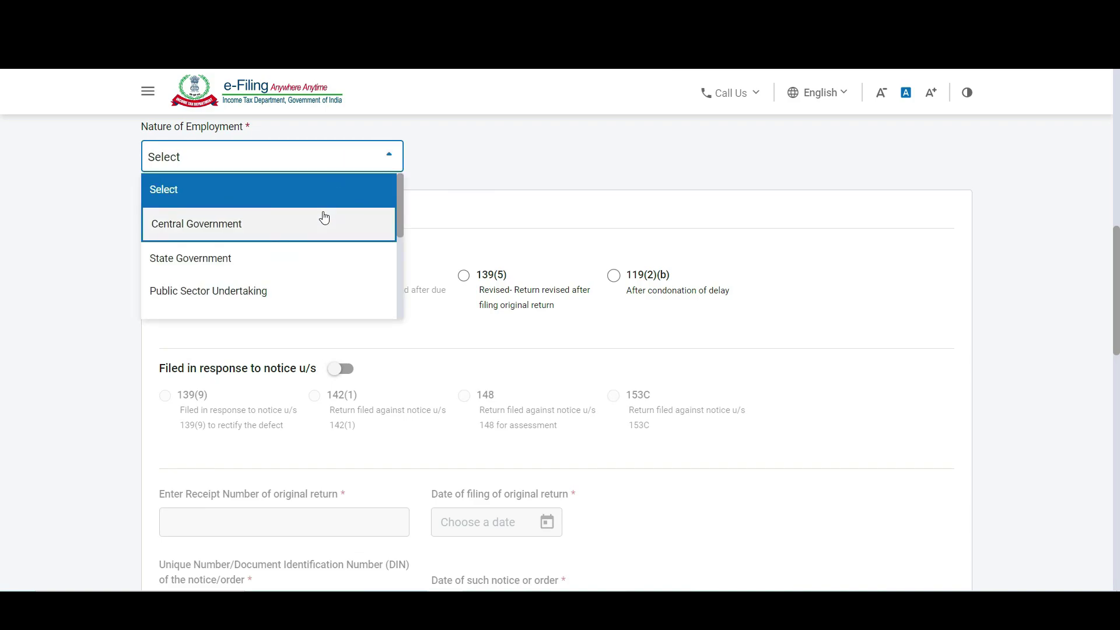
left_click(401, 288)
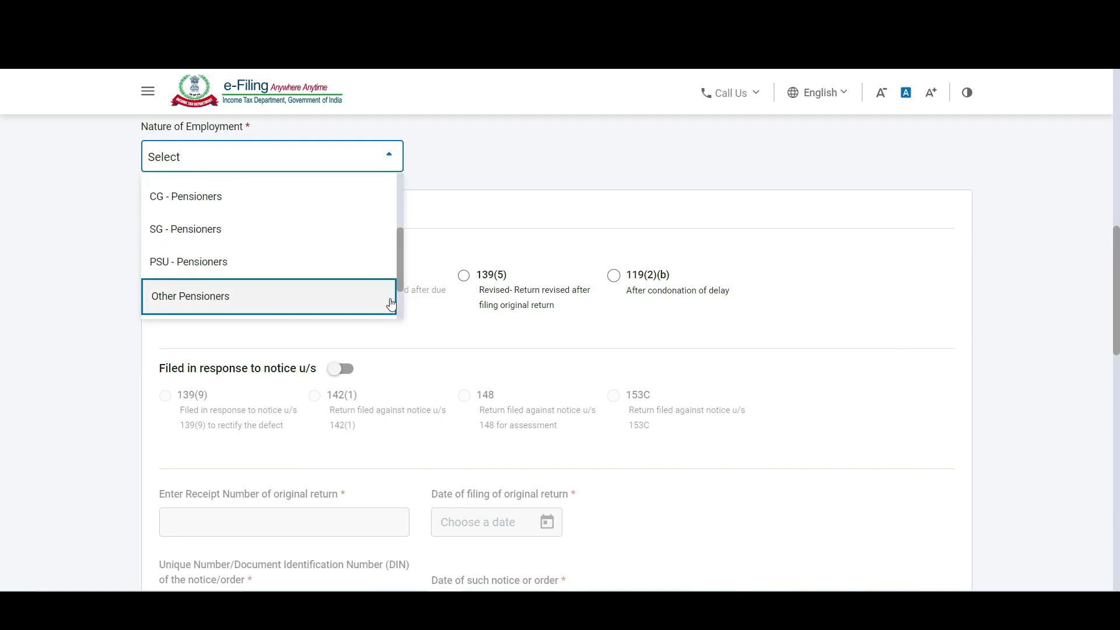
left_click(401, 309)
left_click(401, 312)
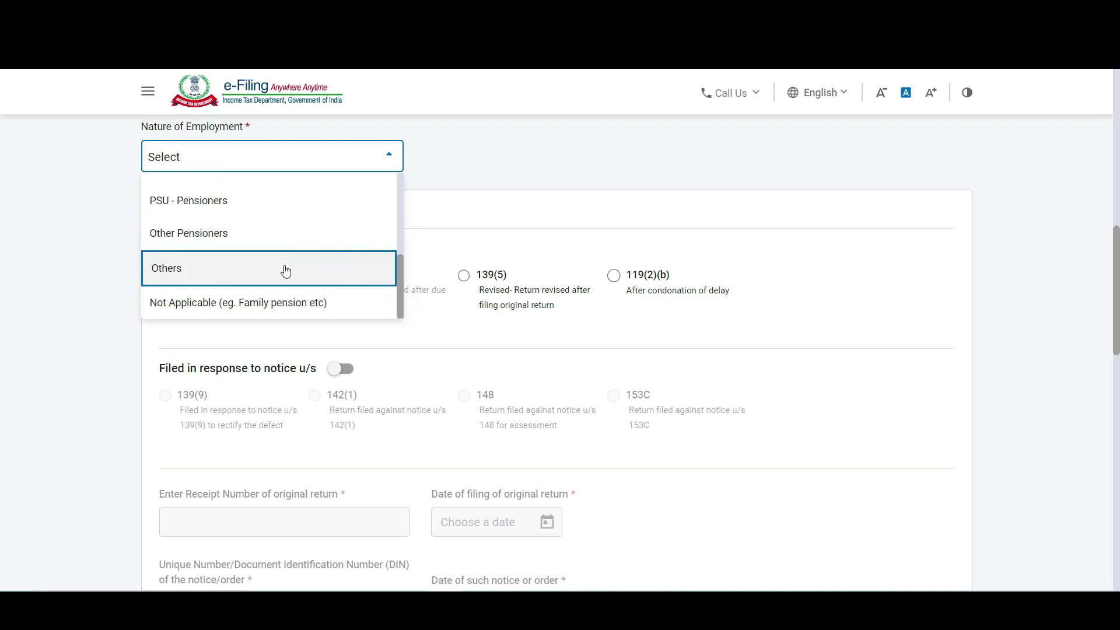
left_click(279, 271)
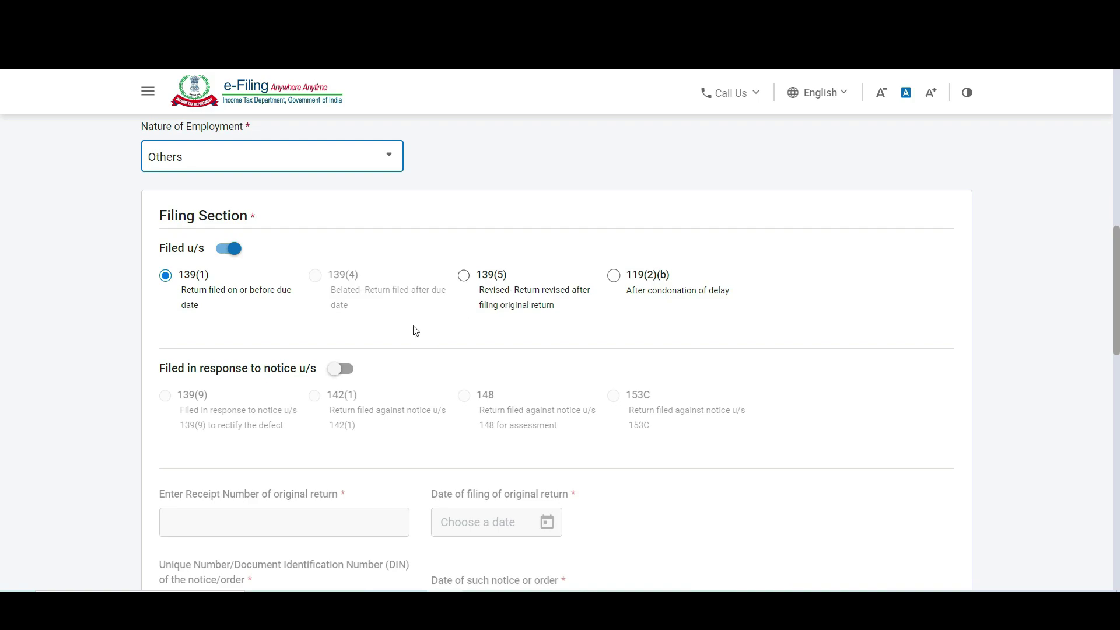
Step: Answer No to opting for the new tax regime u/s 115BAC and confirm the personal information
scroll(415, 330, "down", 8)
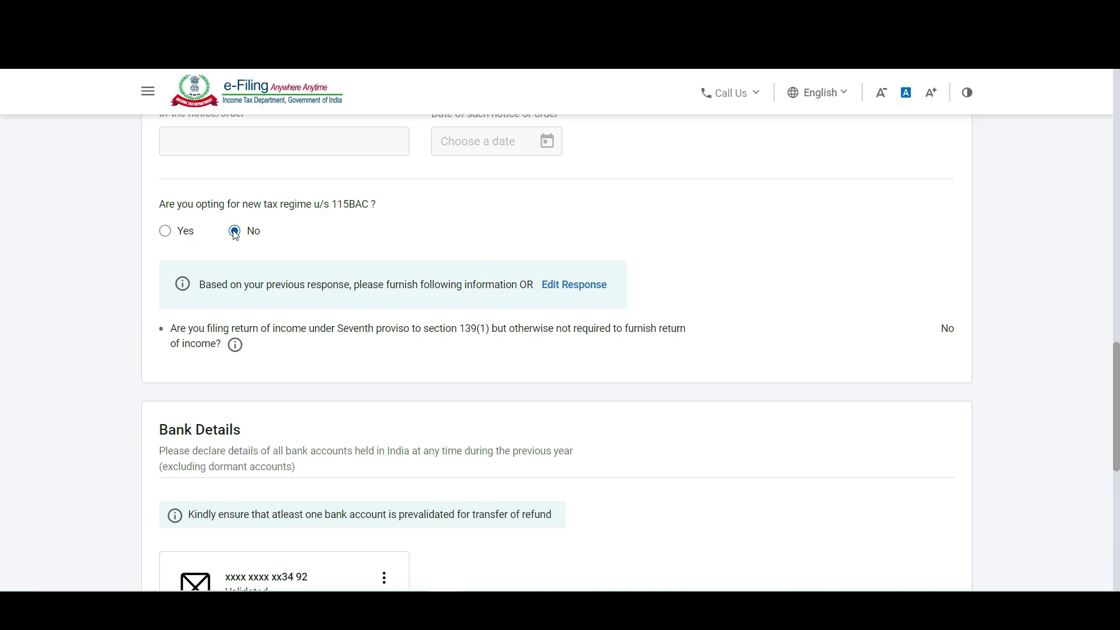
scroll(235, 233, "down", 8)
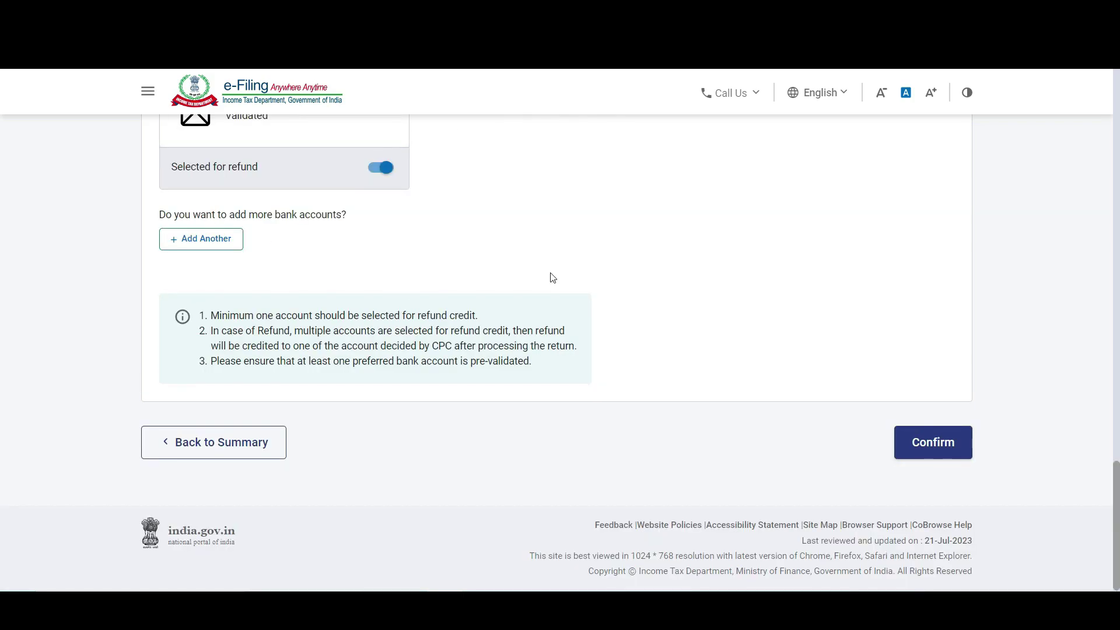
left_click(933, 443)
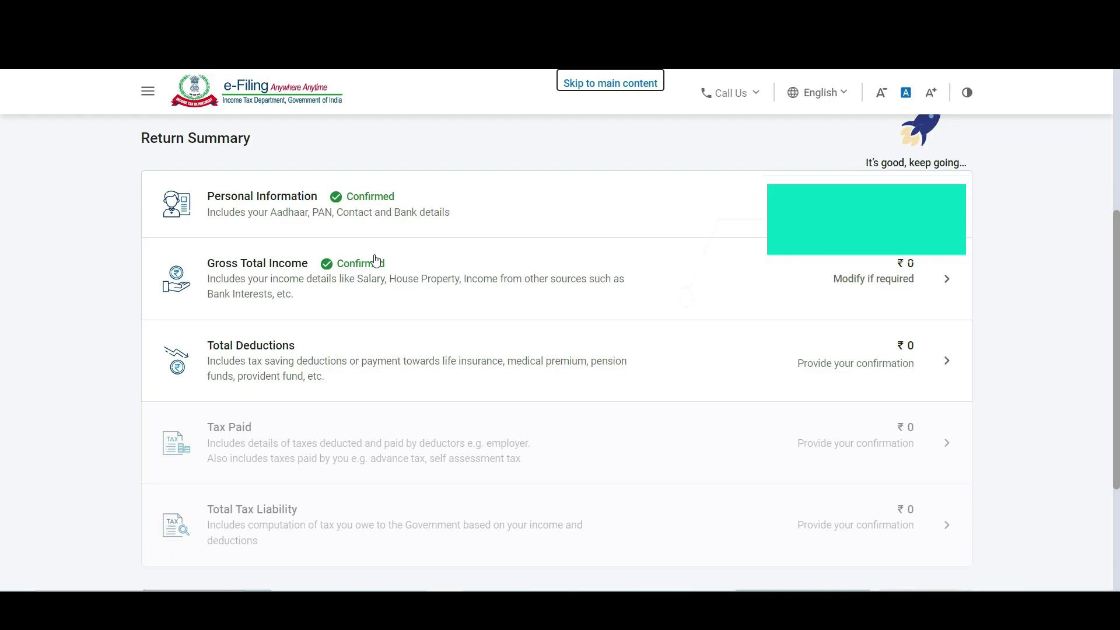
Step: Open the salary income for editing under Gross Total Income and enter 18,20,980 as salary per section 17(1)
left_click(375, 280)
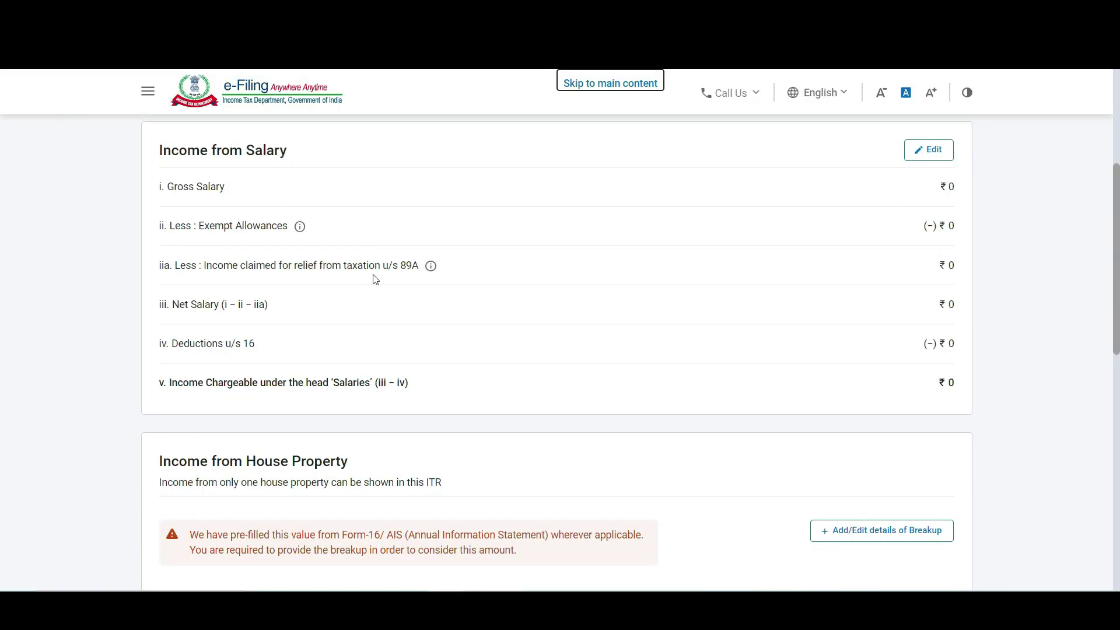
left_click(934, 154)
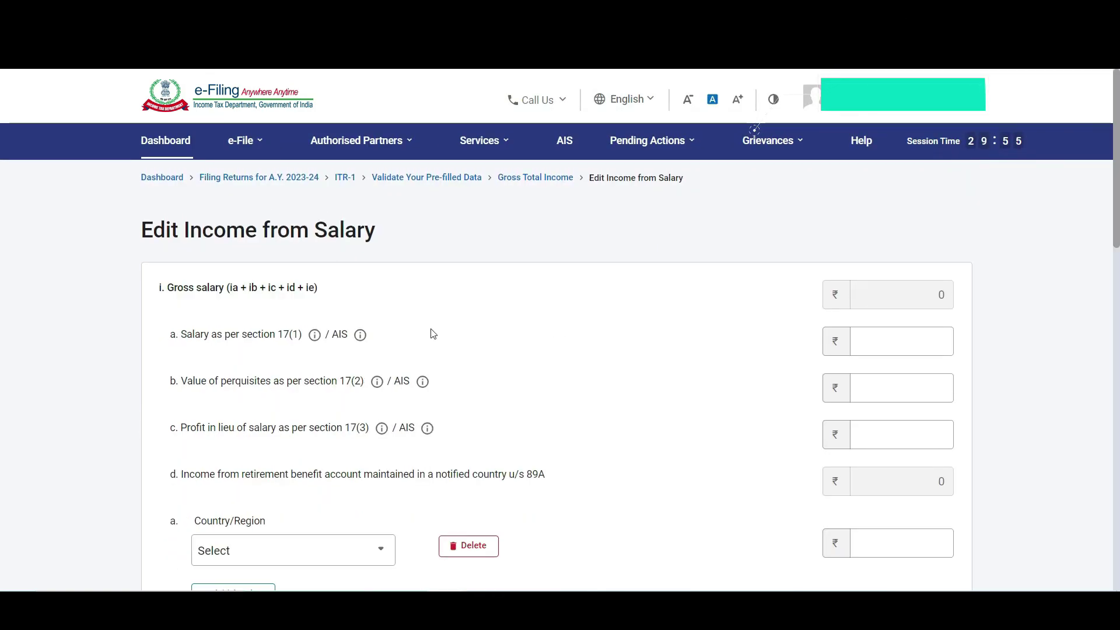
left_click(858, 342)
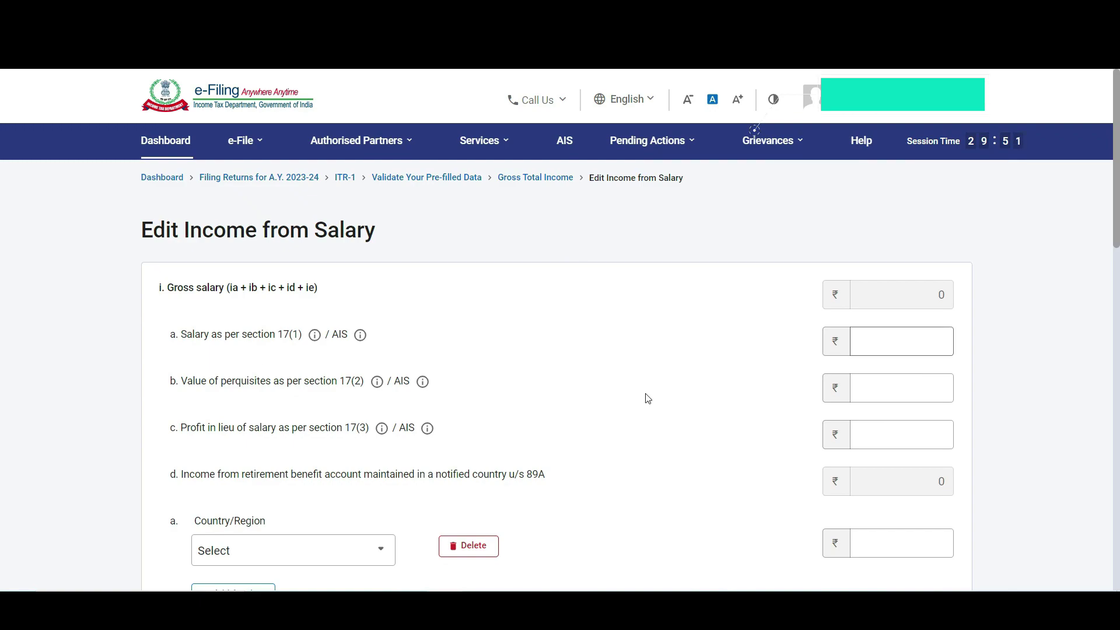
key("alt+Tab")
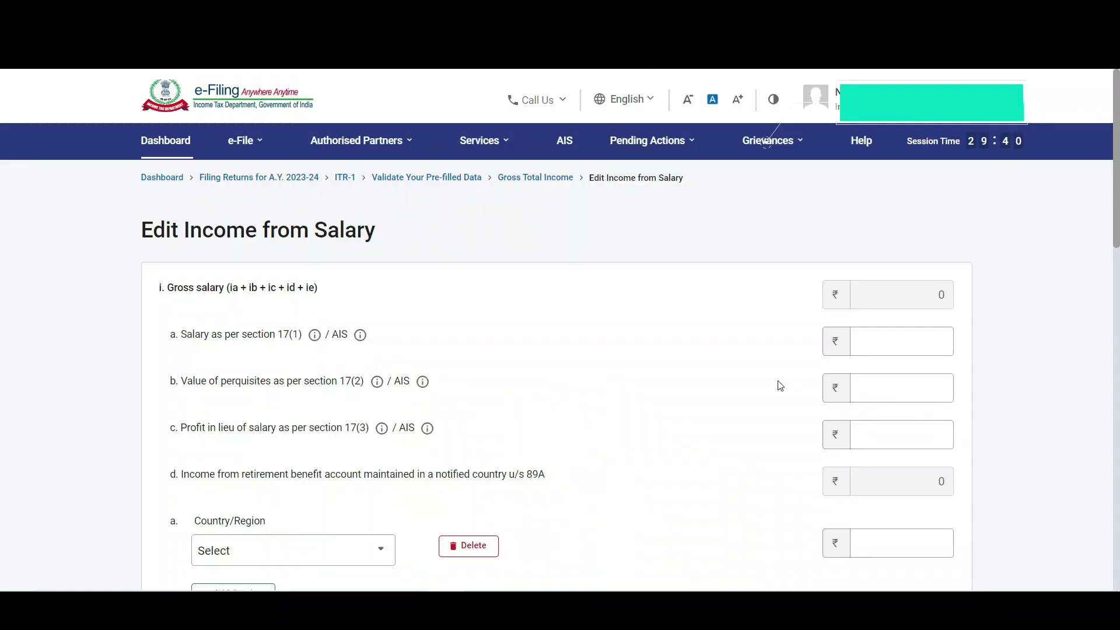
left_click(869, 336)
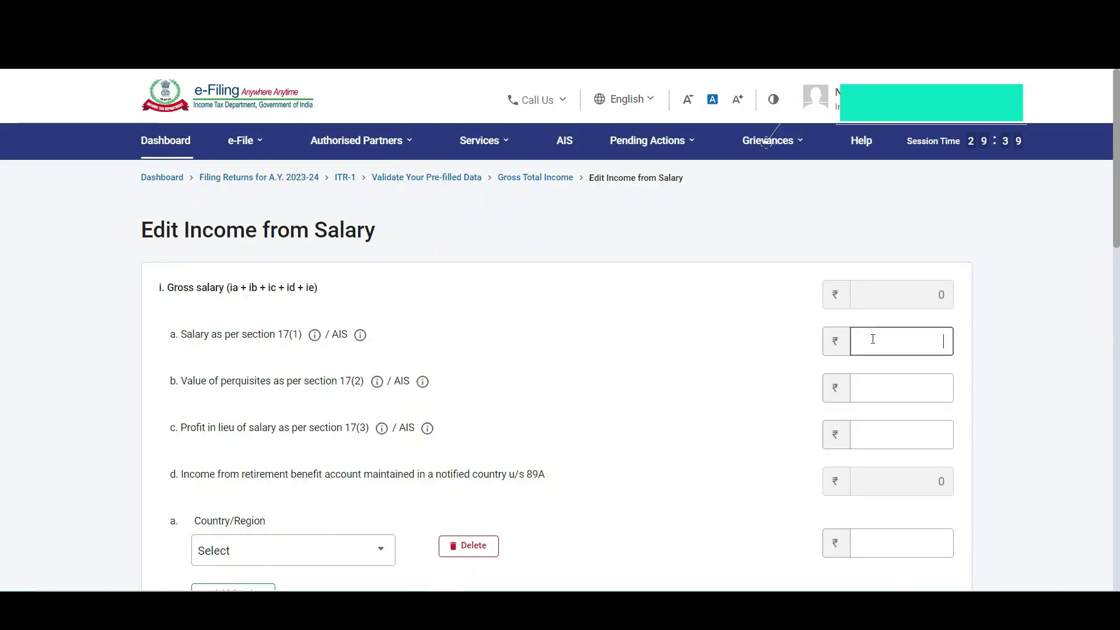
type("1820980")
key("Tab")
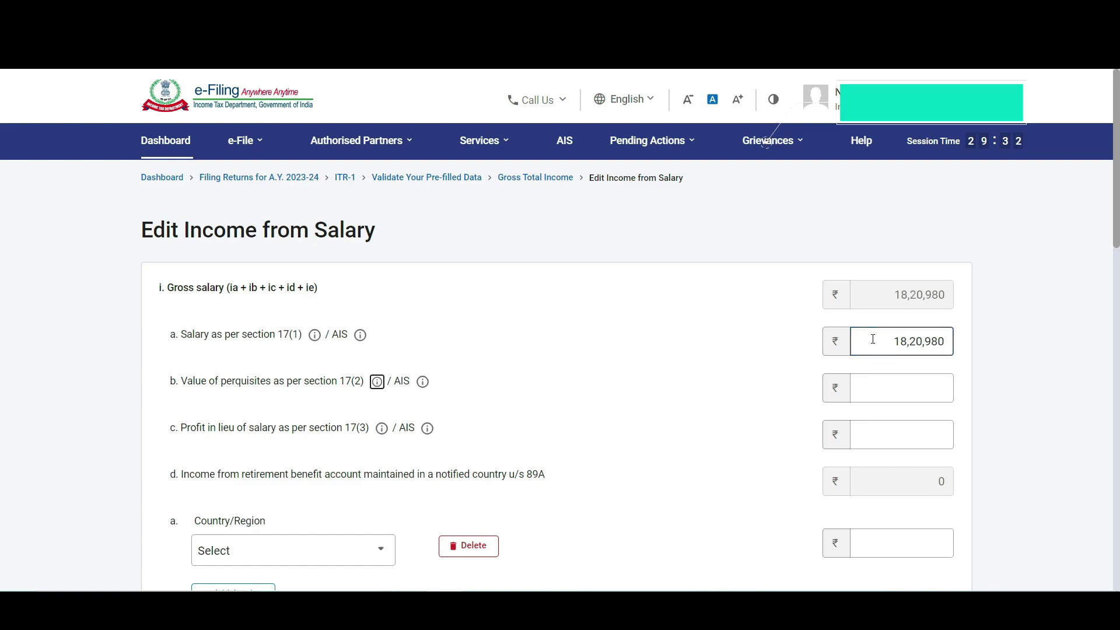
Step: Enter professional tax u/s 16(iii) of 2,500 and save the salary income details
scroll(873, 339, "down", 3)
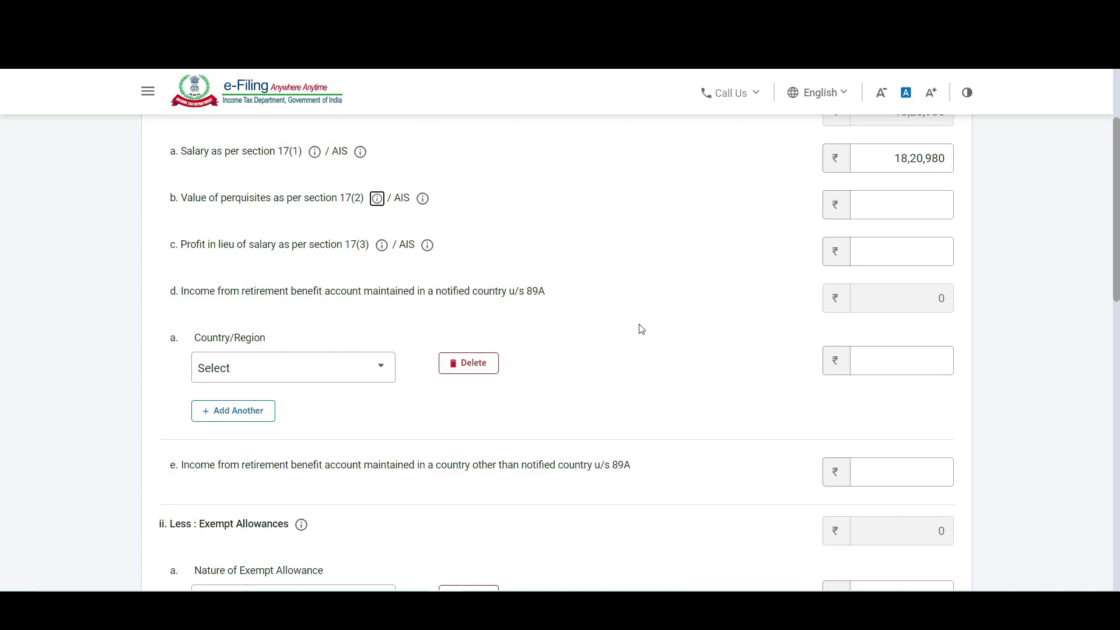
scroll(690, 302, "down", 5)
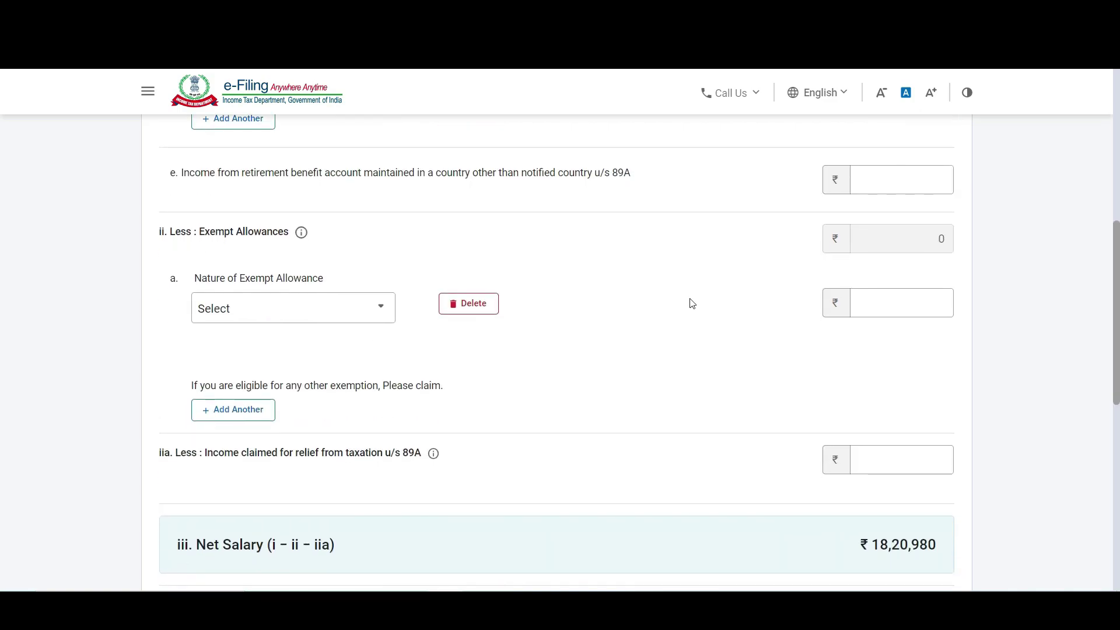
scroll(692, 303, "down", 1)
scroll(690, 303, "down", 4)
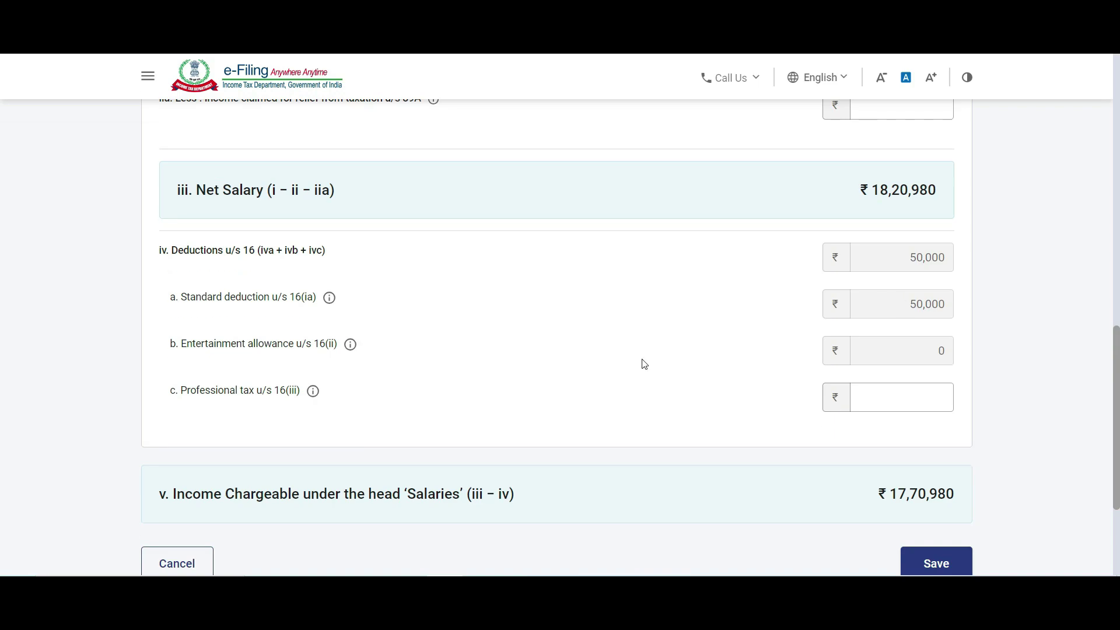
left_click(893, 397)
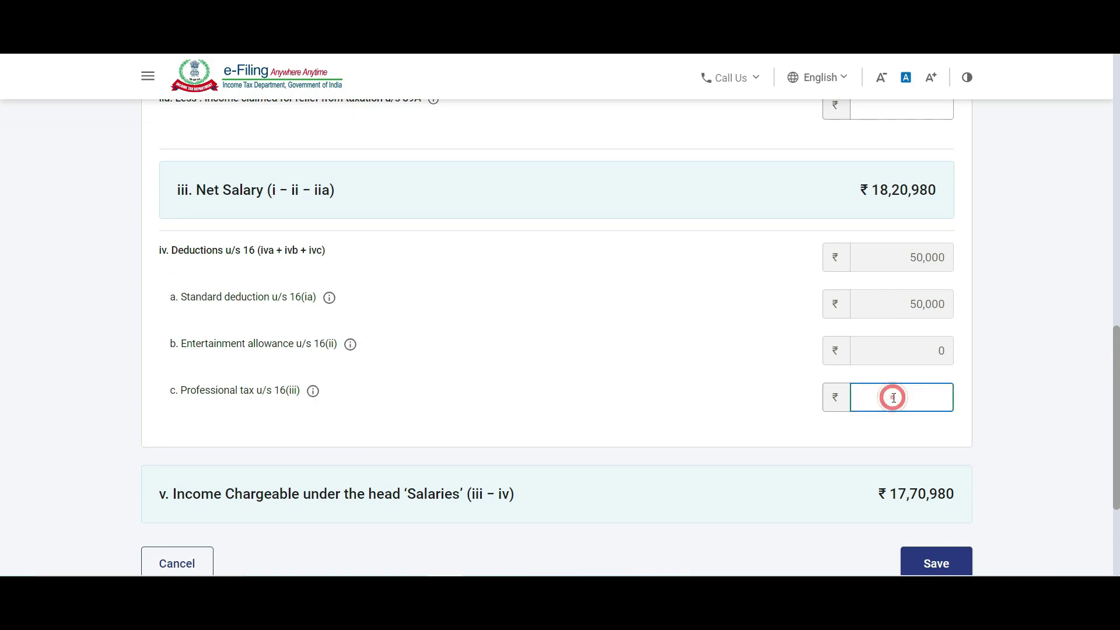
type("2500")
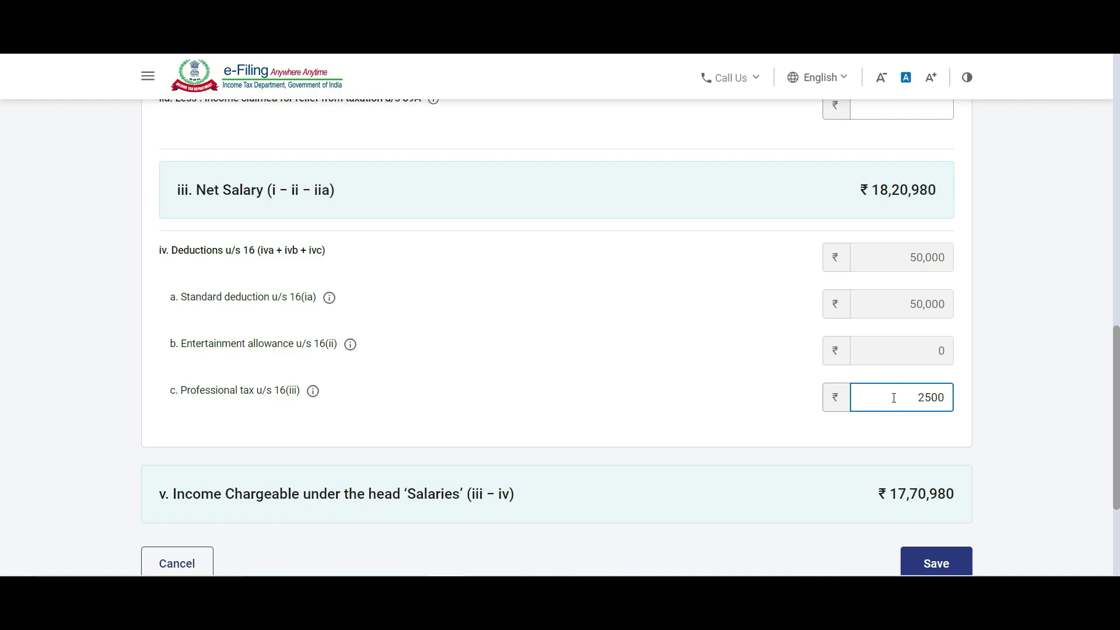
left_click(947, 572)
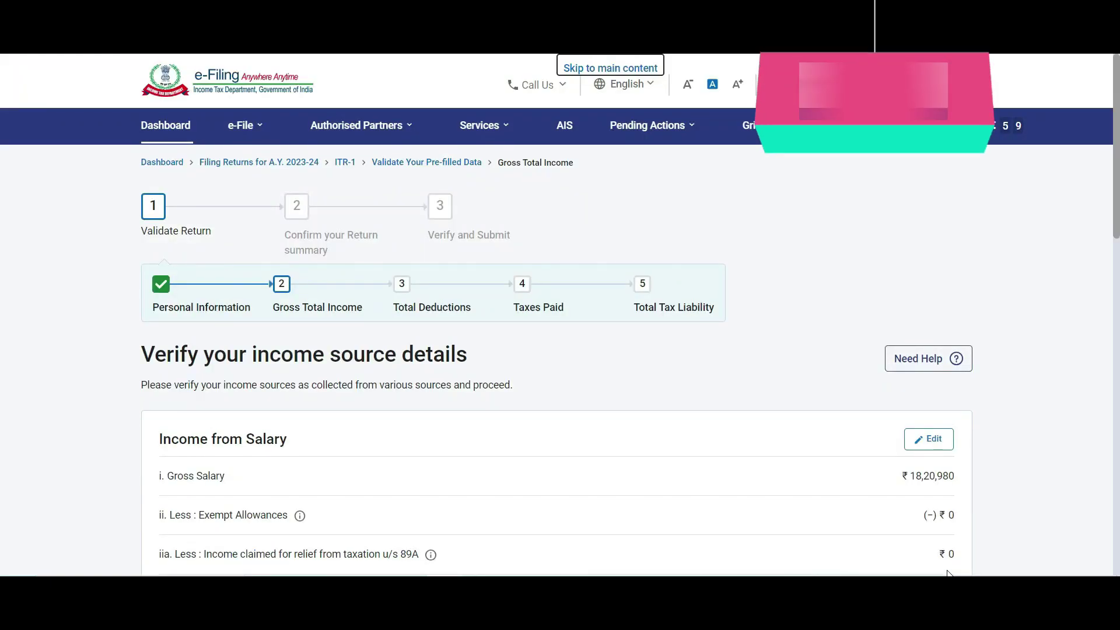
Step: Check the house property figures in the computation sheet, and start a house property breakup in the return with type Let Out
scroll(947, 574, "down", 5)
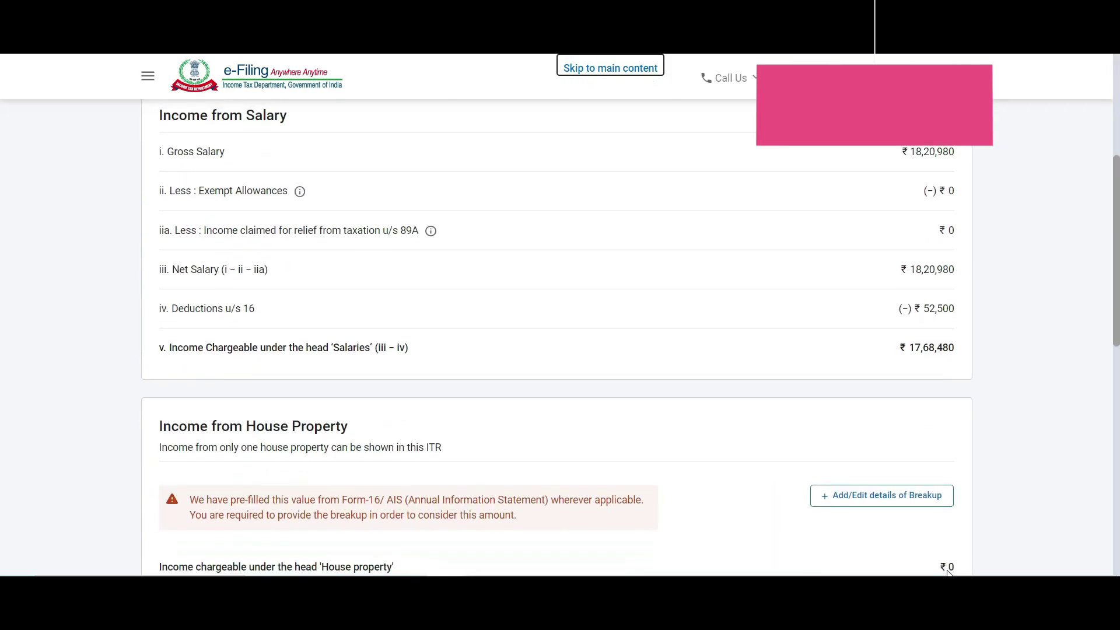
left_click(527, 558)
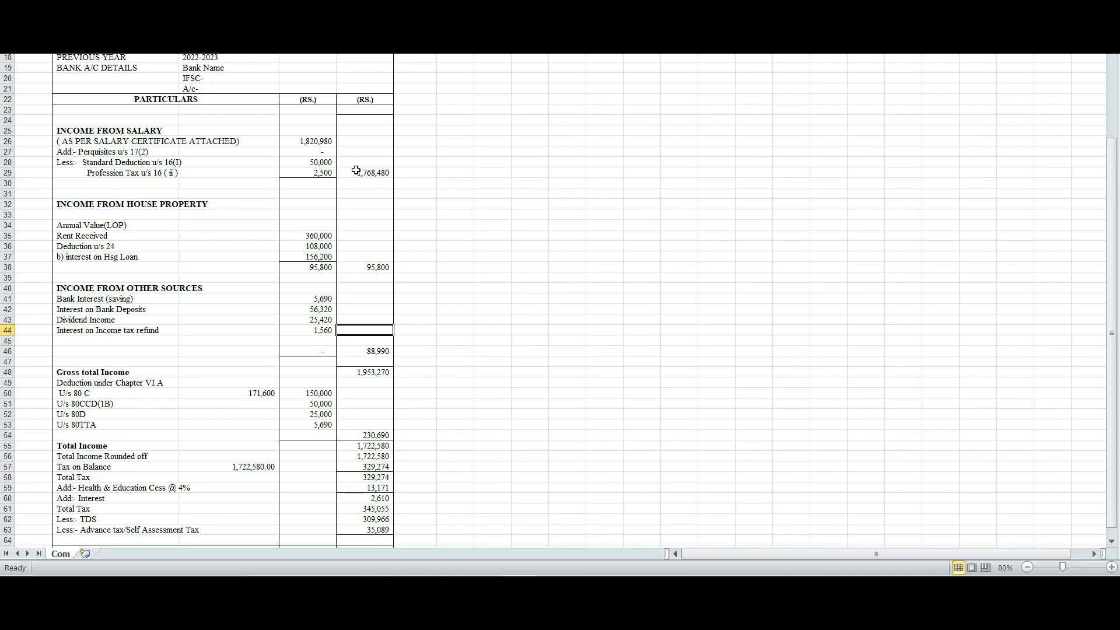
key("alt+Tab")
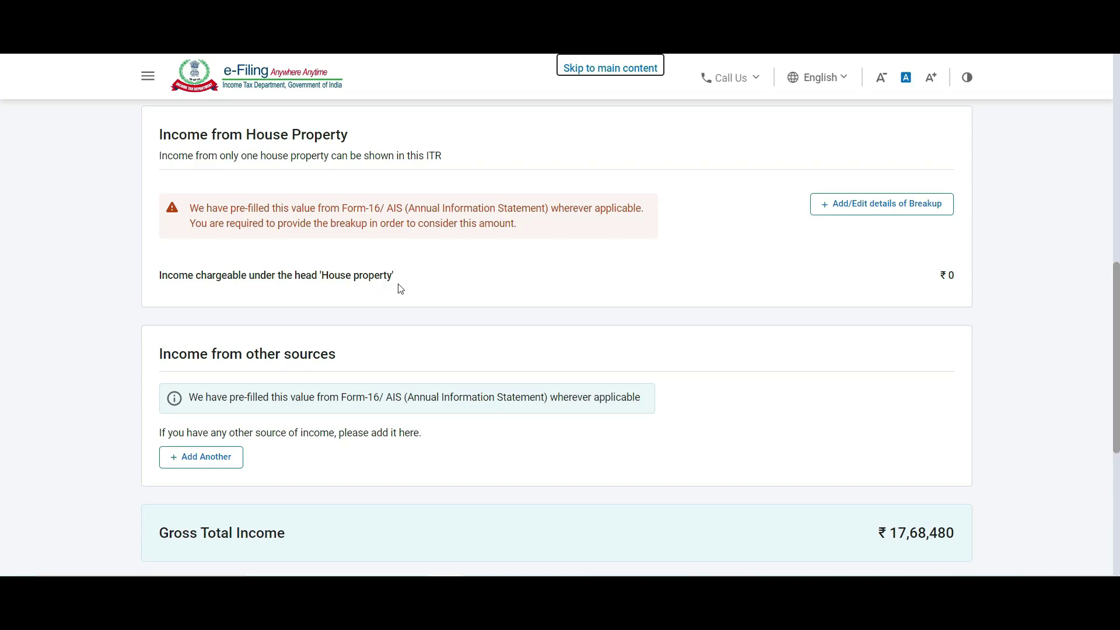
left_click(831, 207)
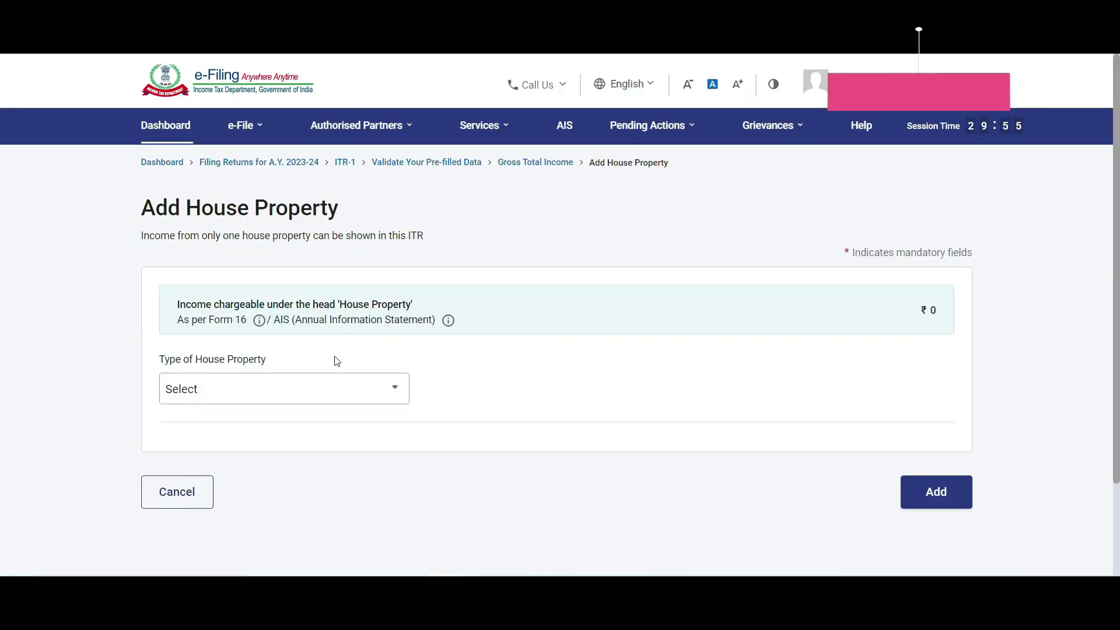
left_click(314, 397)
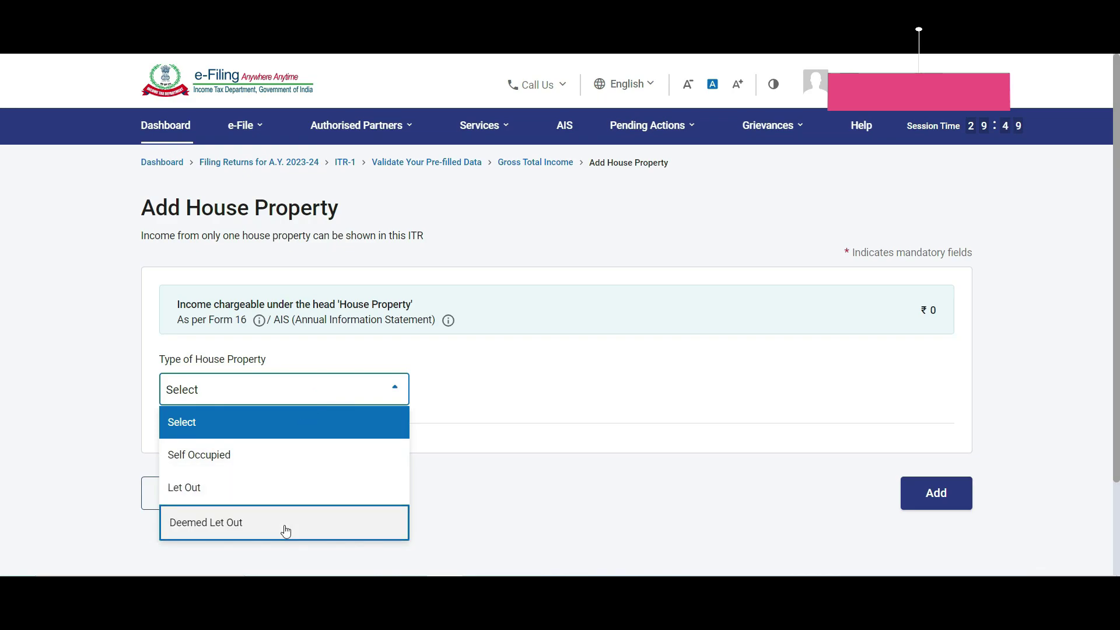
left_click(296, 490)
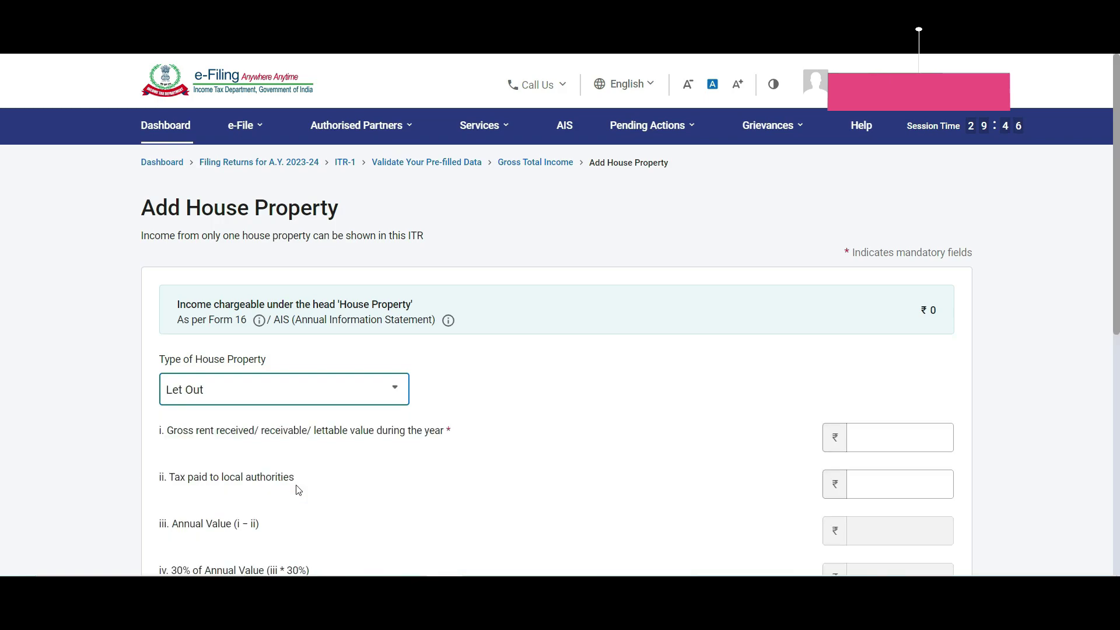
scroll(558, 457, "down", 4)
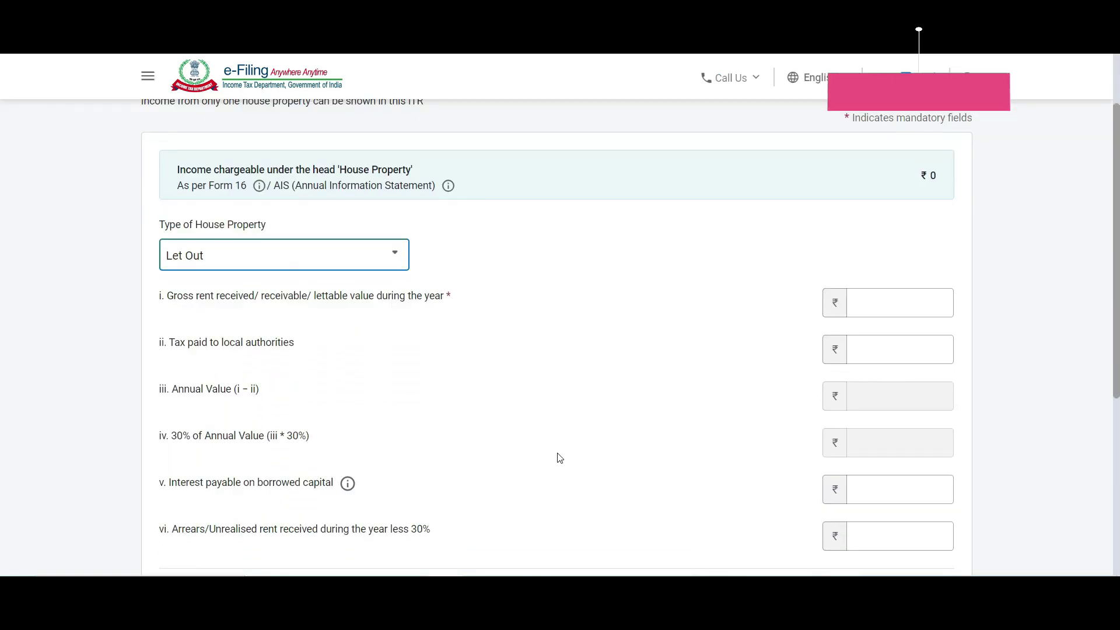
Step: Enter 3,60,000 as the gross rent received and 0 as the tax paid to local authorities
left_click(887, 218)
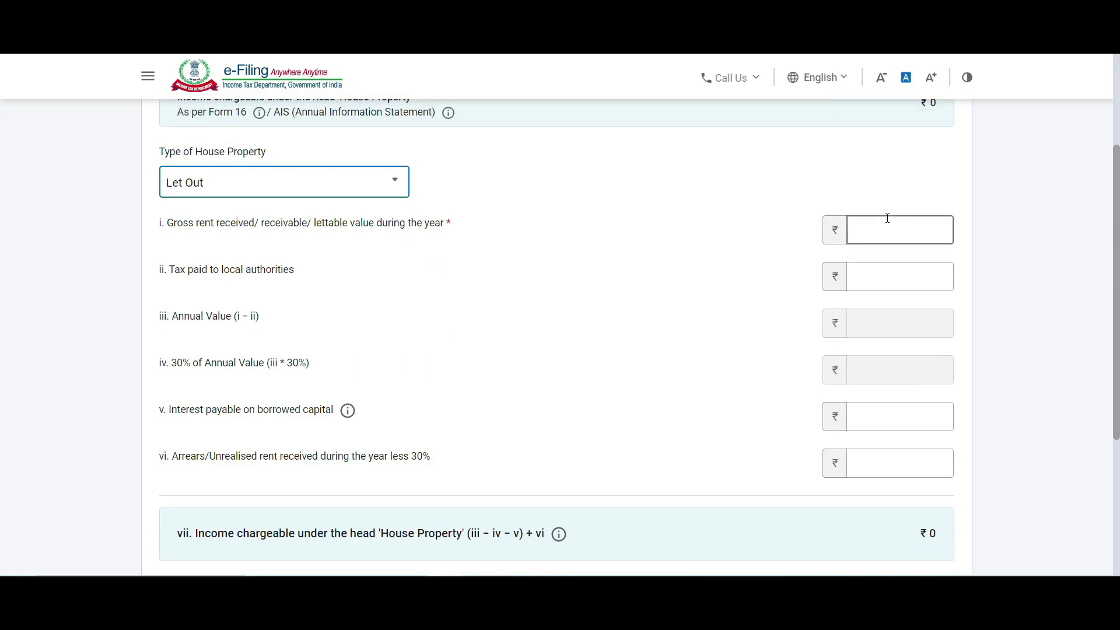
type("3,60,")
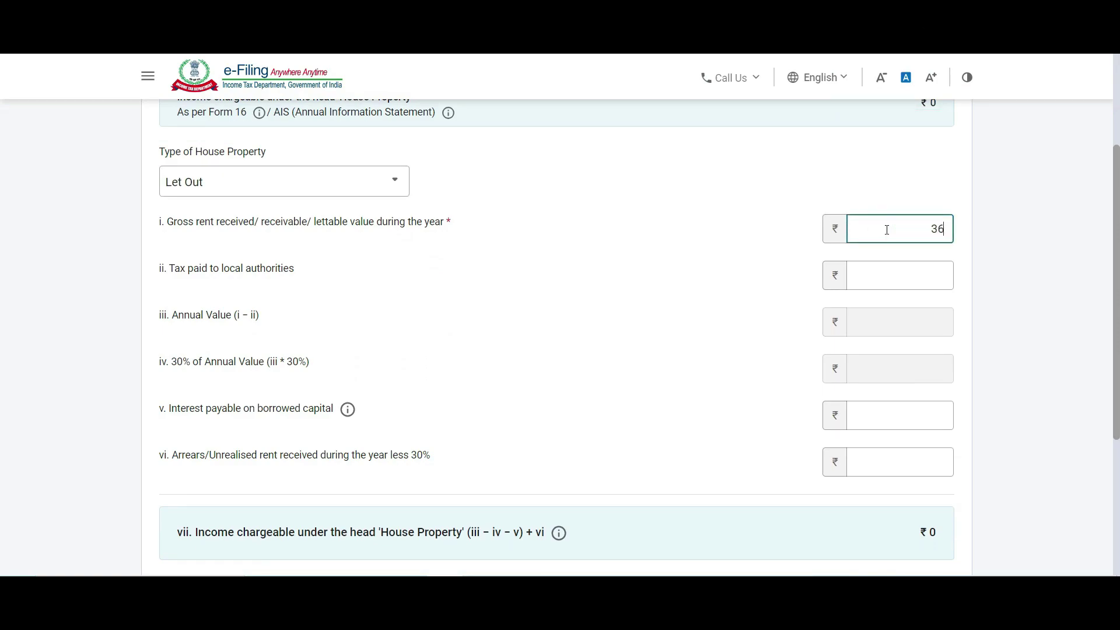
type("000")
key("Tab")
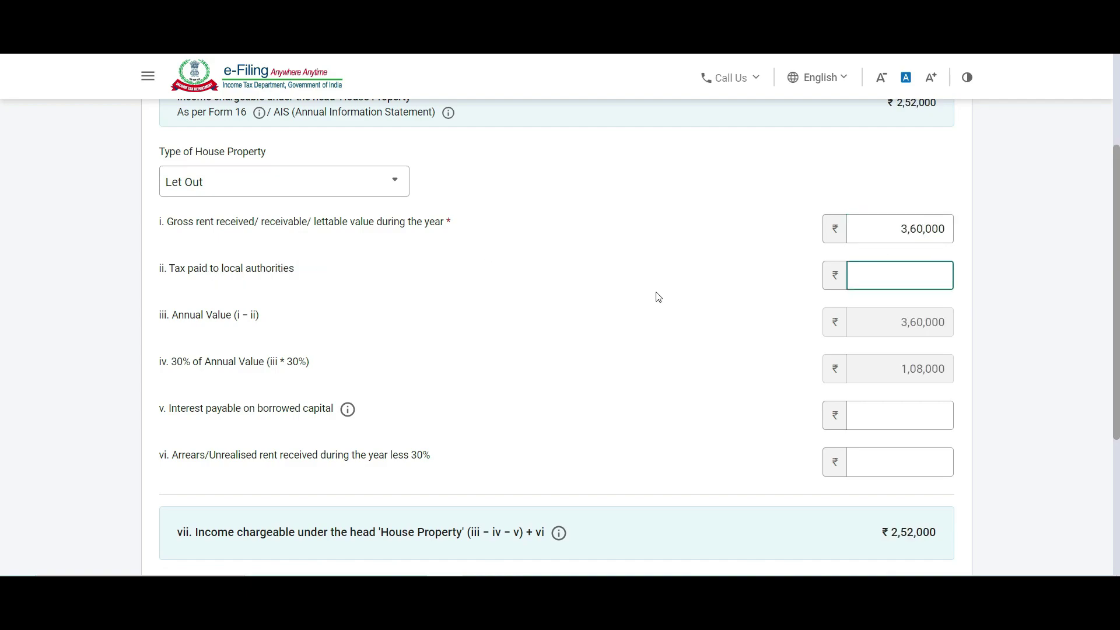
type("0")
Step: Enter 1,56,200 as the interest payable on borrowed capital, taken from the computation sheet, and add the house property to the return
left_click(867, 376)
left_click(876, 417)
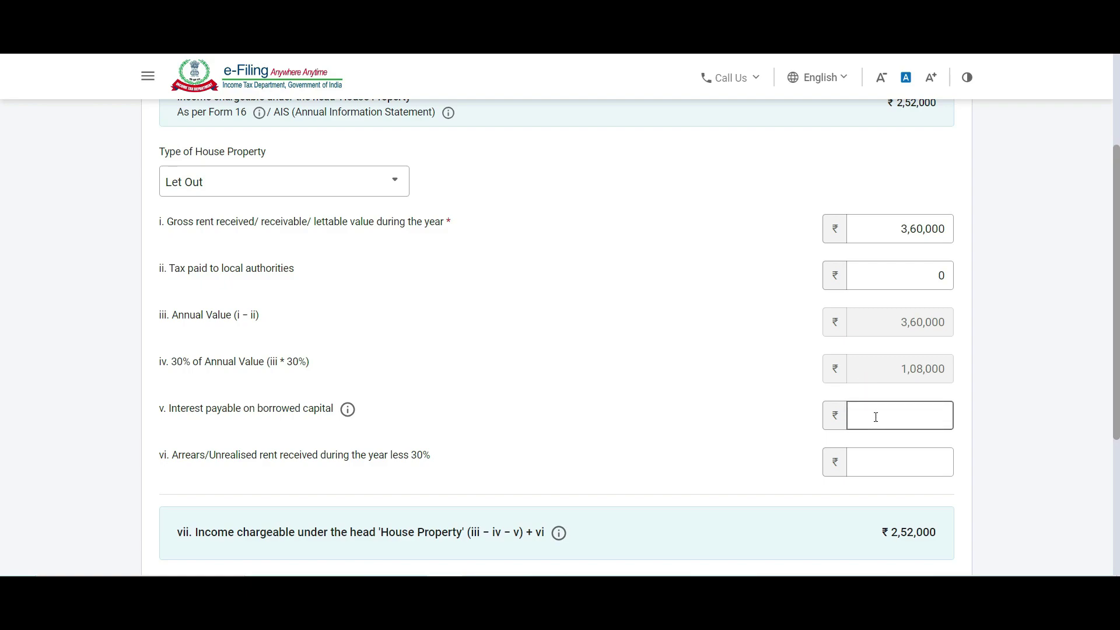
key("alt+Tab")
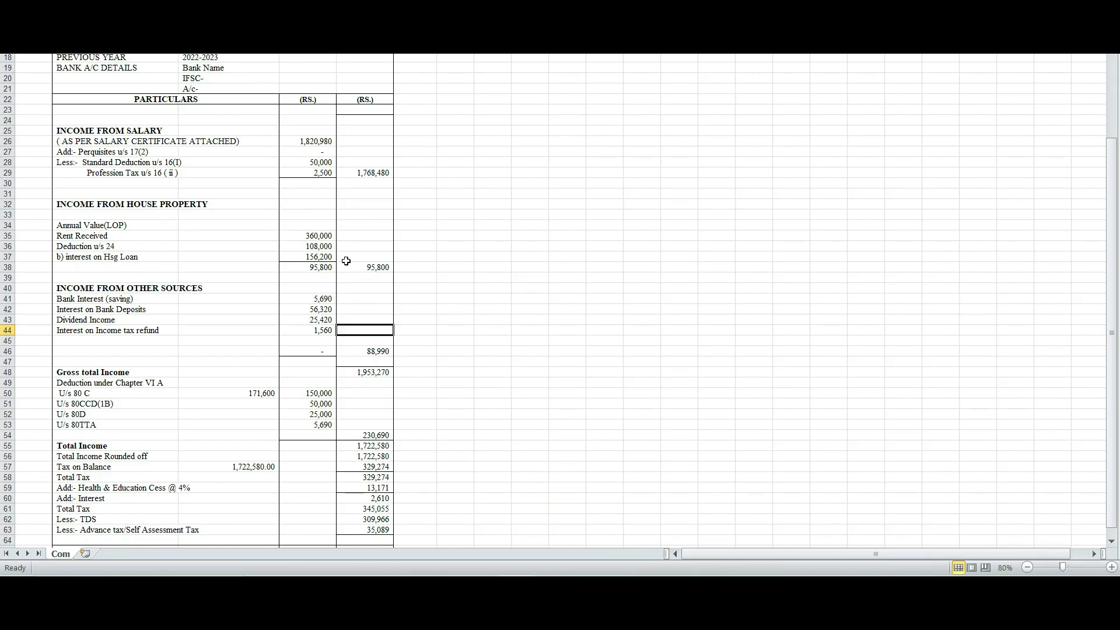
key("alt+Tab")
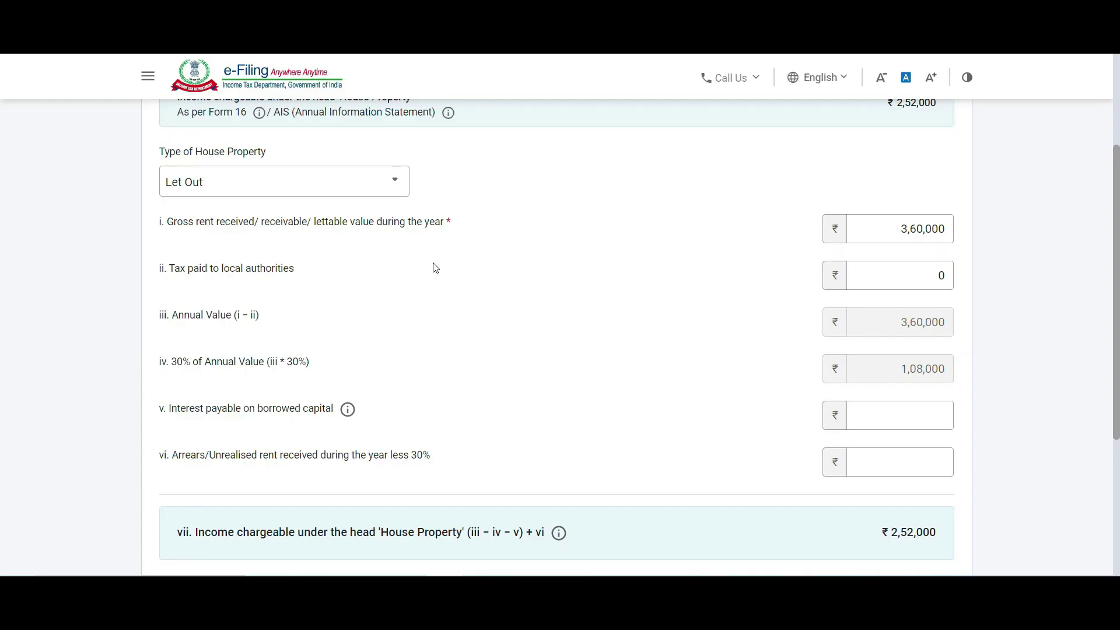
left_click(884, 426)
type("1,5")
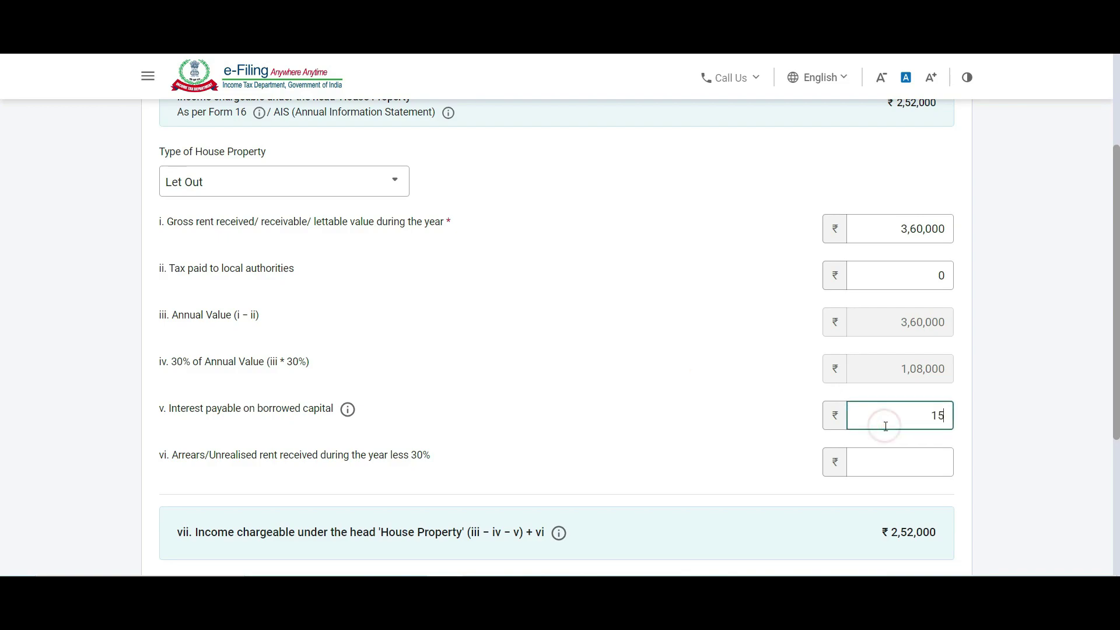
type("6,200")
key("Tab")
scroll(376, 381, "down", 3)
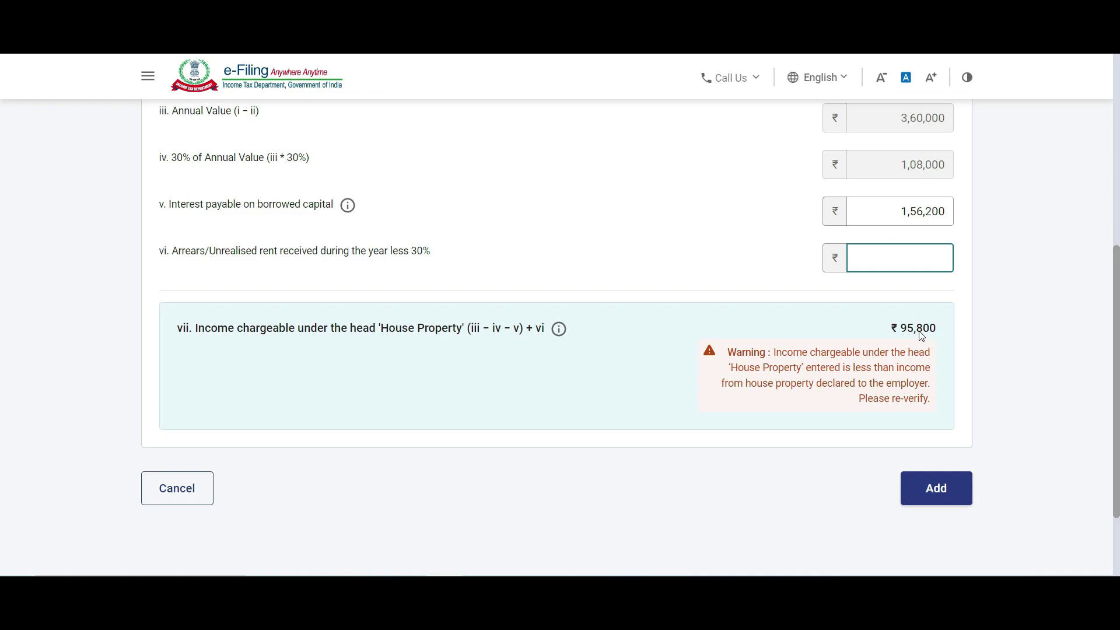
left_click(932, 489)
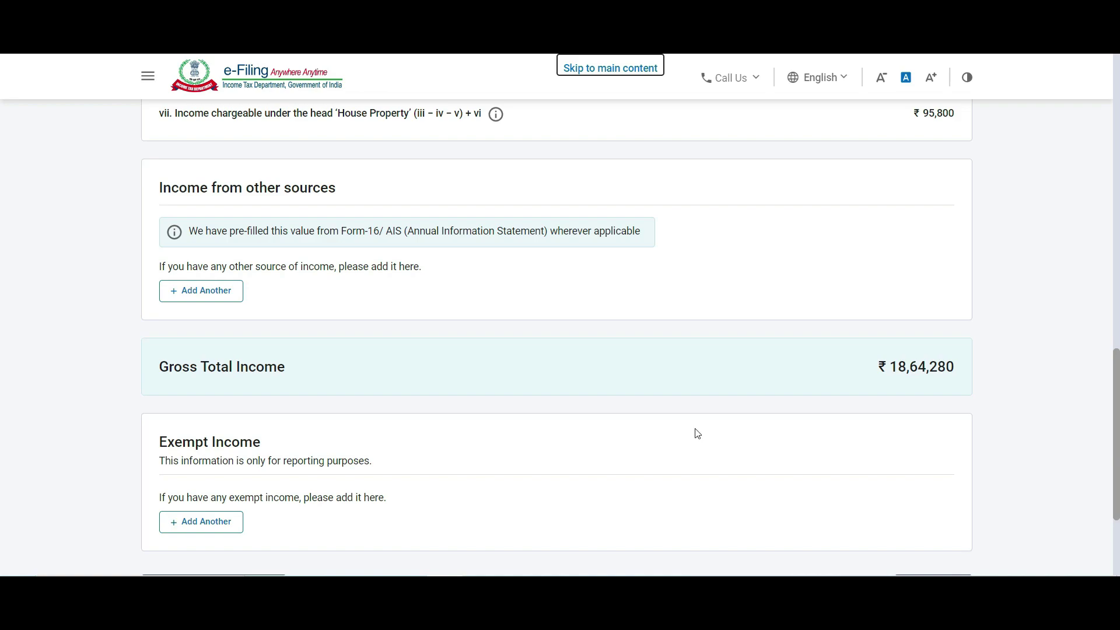
Step: Start adding income from other sources, declare savings bank interest, and enter 5,690 from the computation sheet
left_click(211, 295)
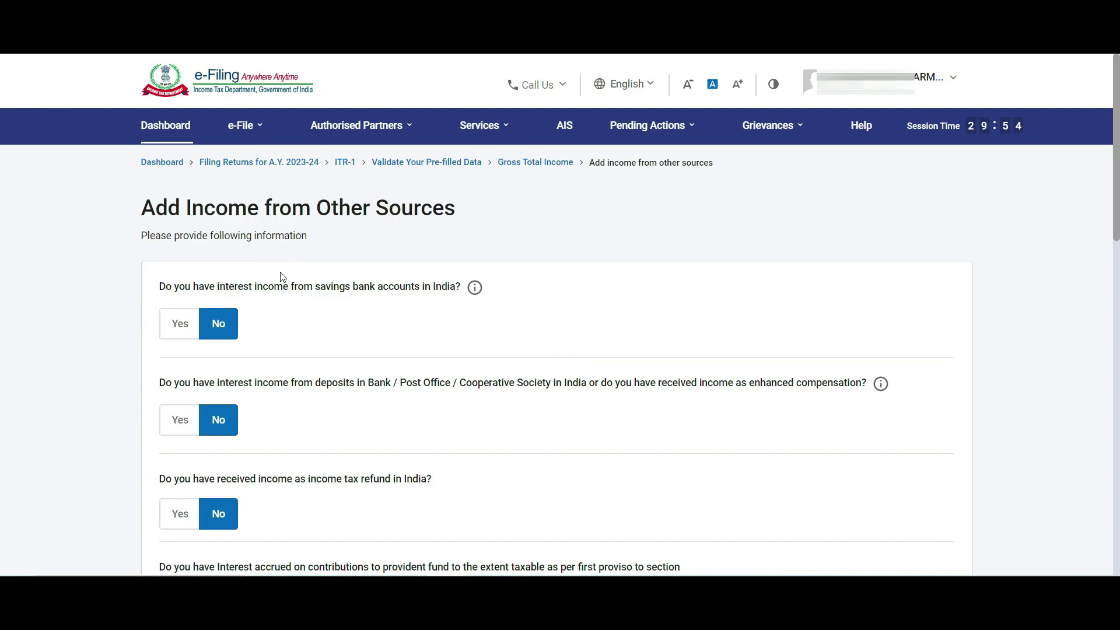
left_click(181, 323)
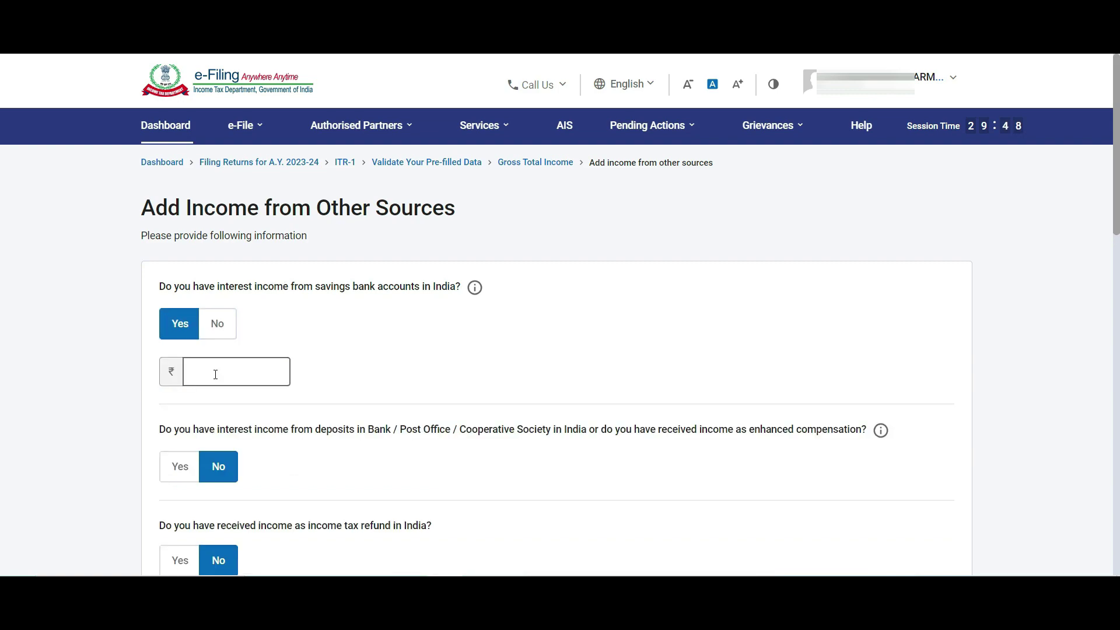
key("alt+Tab")
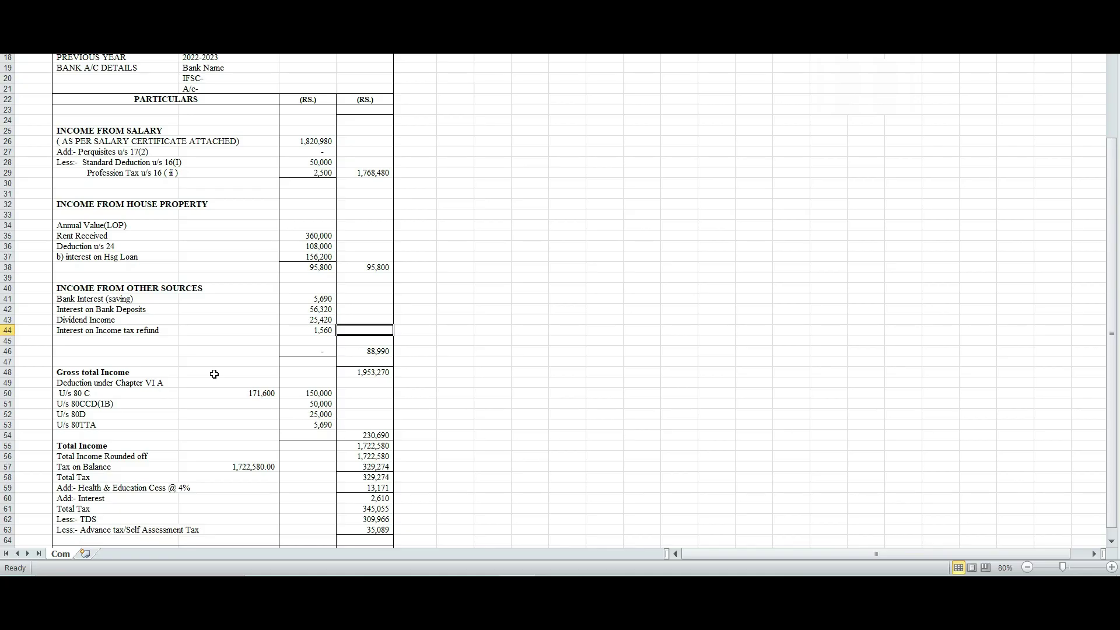
key("alt+Tab")
Step: Declare interest income from bank, post office or cooperative society deposits and enter 56,320
scroll(214, 376, "down", 3)
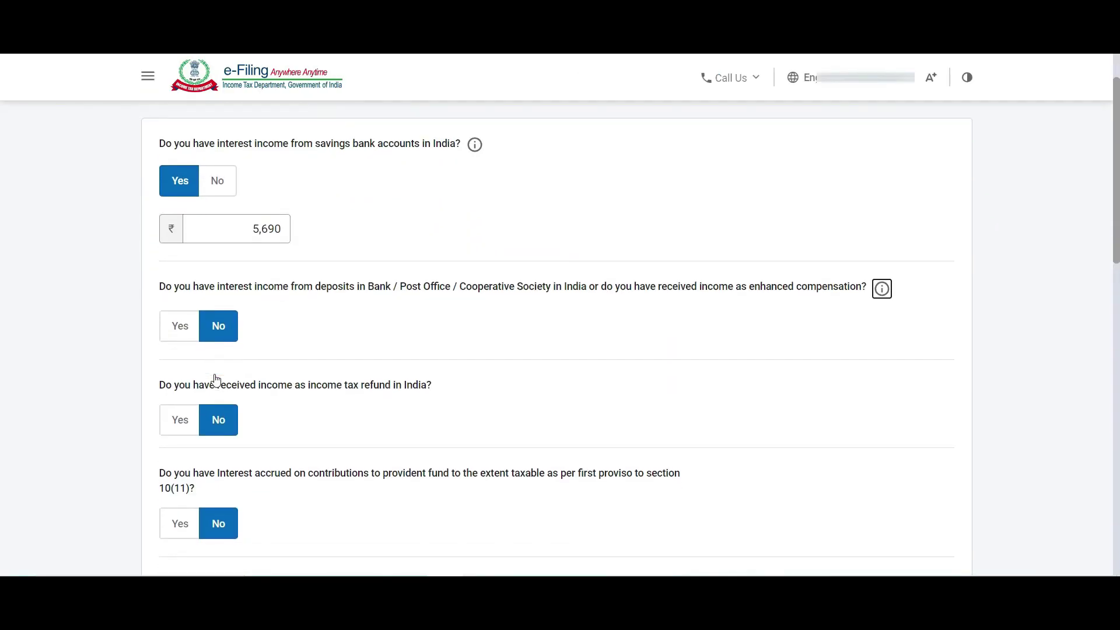
left_click(185, 323)
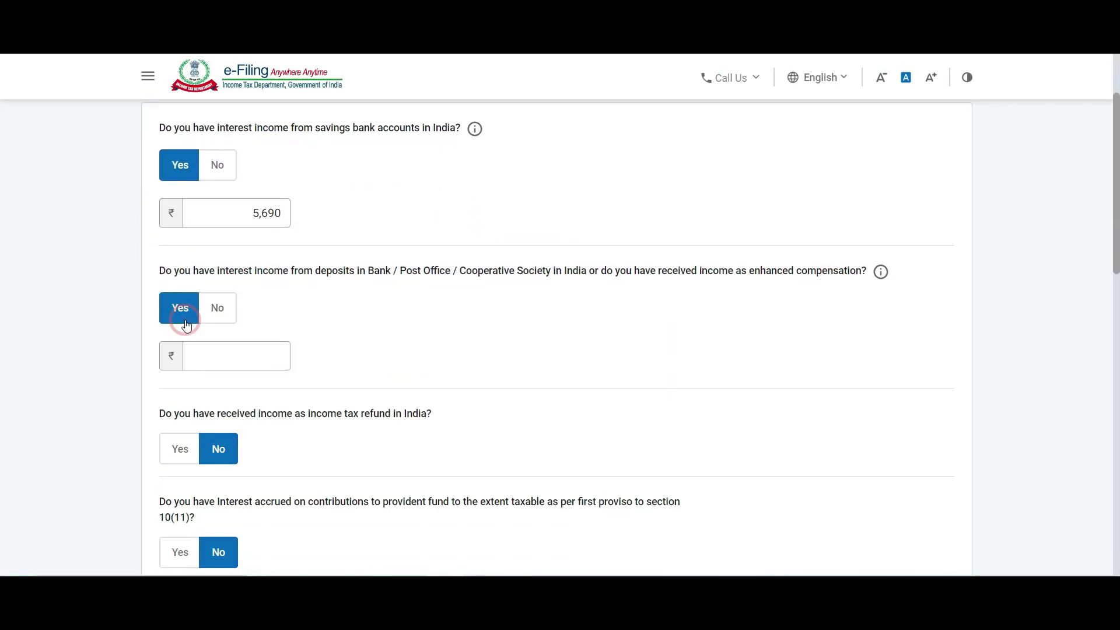
left_click(202, 349)
type("56320")
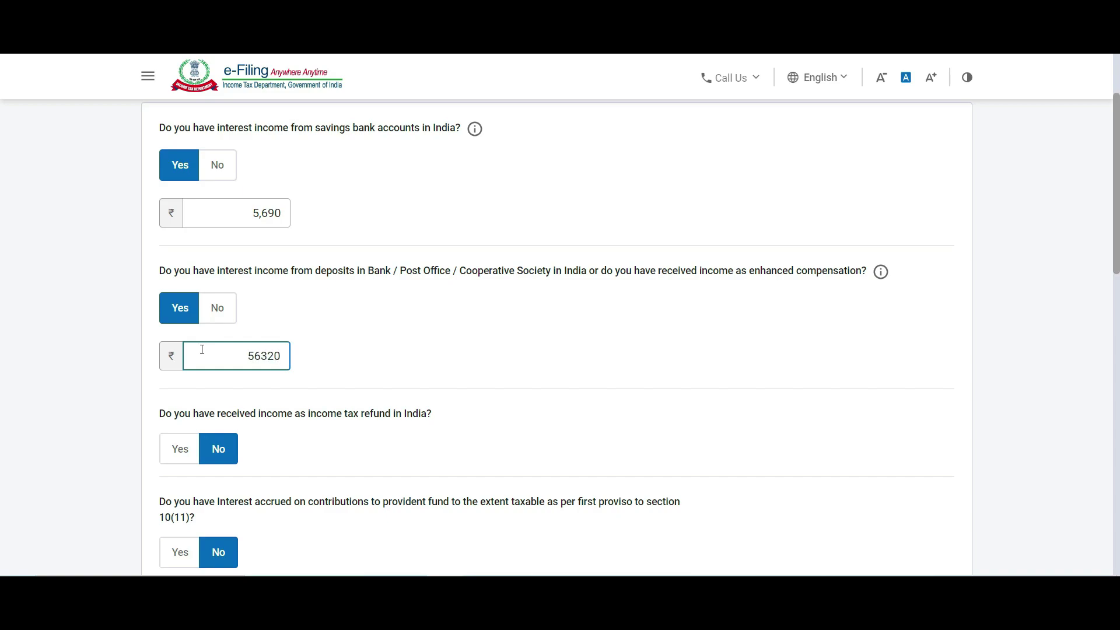
left_click(382, 366)
Step: Declare income received as income tax refund and enter 1560 as its amount
scroll(384, 371, "down", 2)
scroll(383, 371, "down", 2)
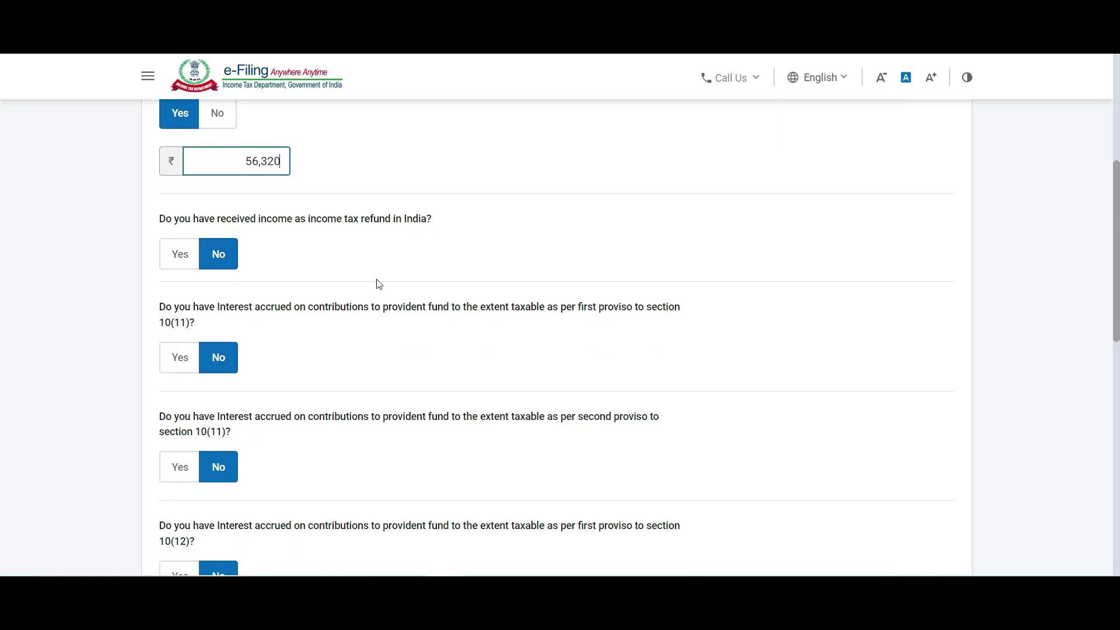
left_click(185, 261)
left_click(208, 296)
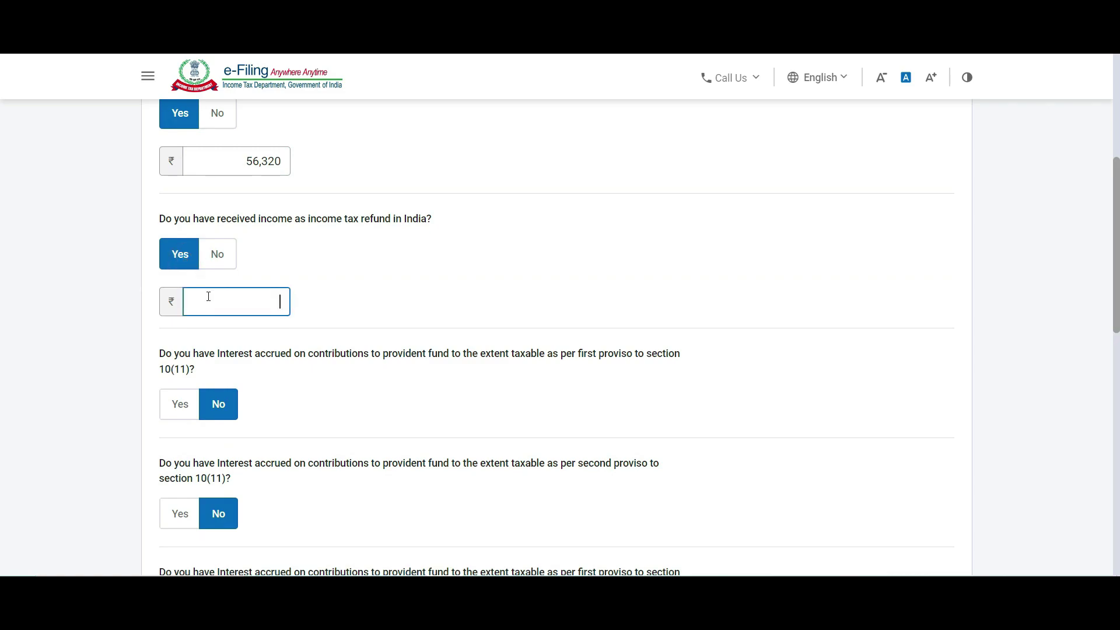
type("1560")
Step: Declare dividend income and check the dividend figure in the computation sheet for the quarterly break up
scroll(208, 296, "down", 7)
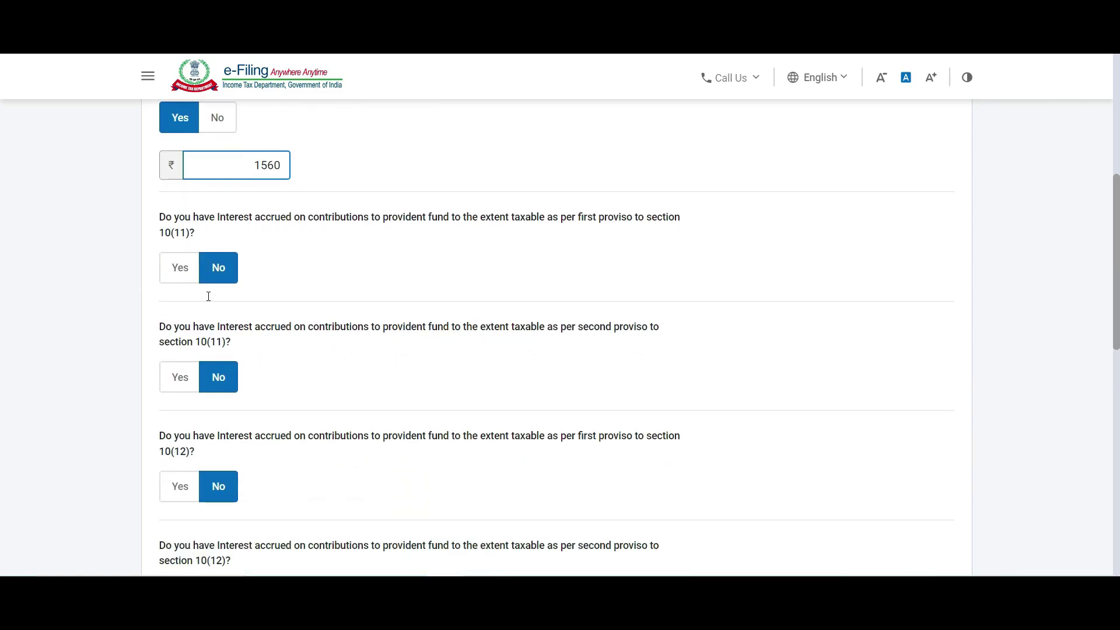
scroll(208, 296, "down", 3)
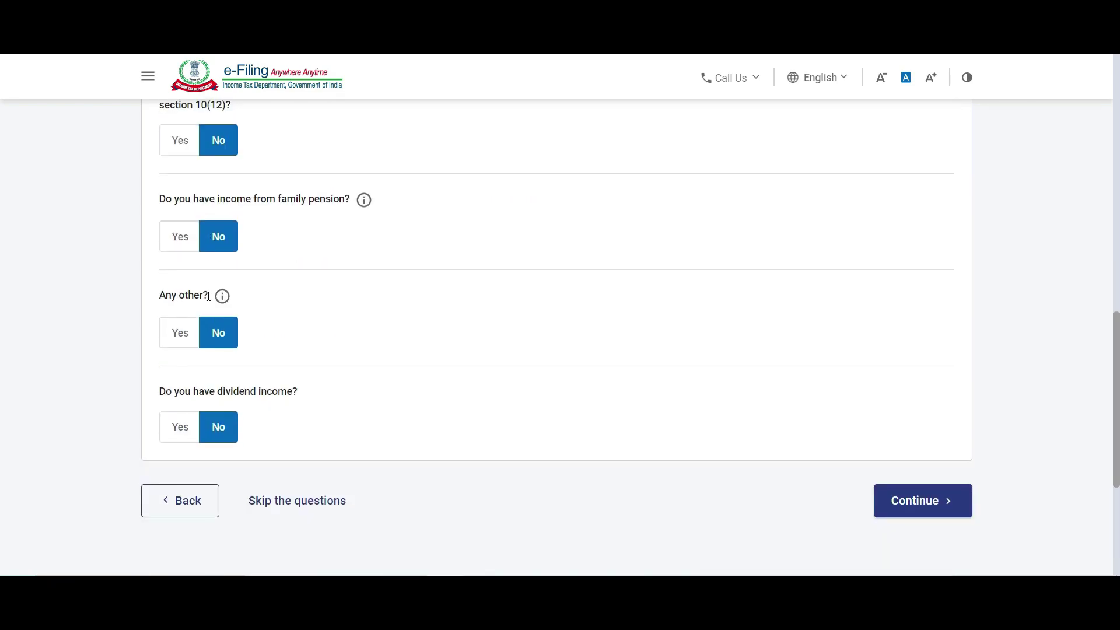
left_click(173, 431)
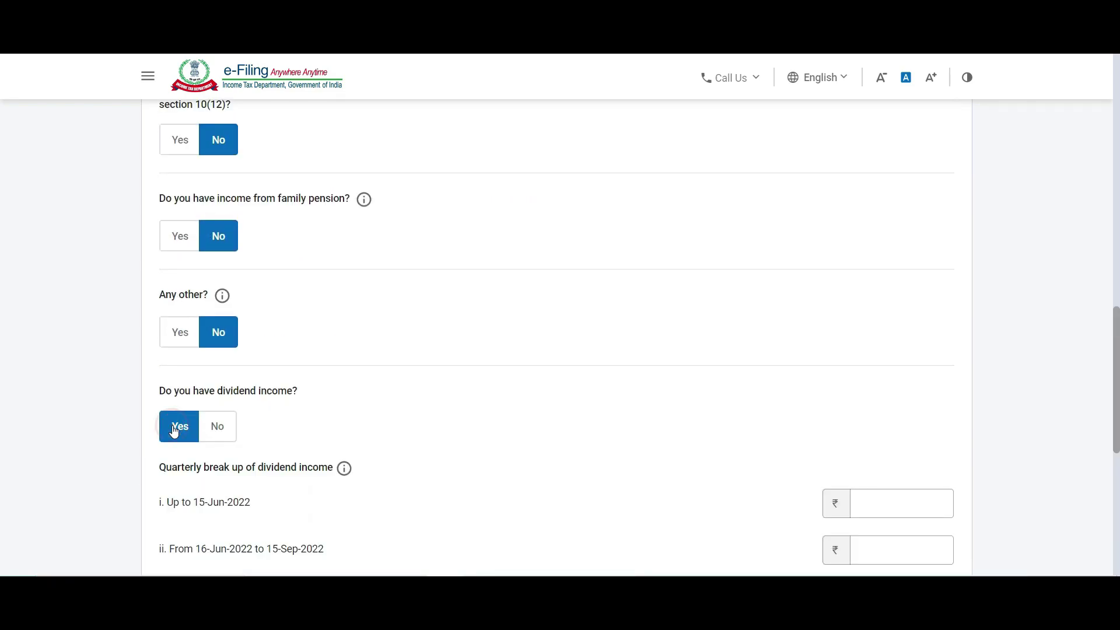
scroll(174, 431, "down", 3)
scroll(173, 431, "down", 1)
left_click(903, 477)
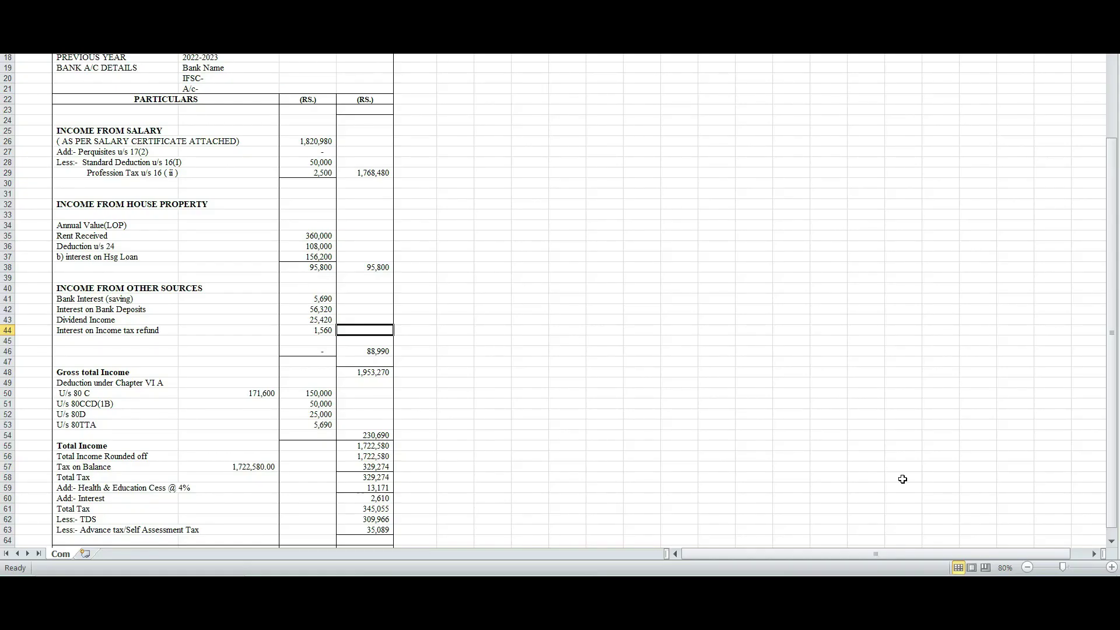